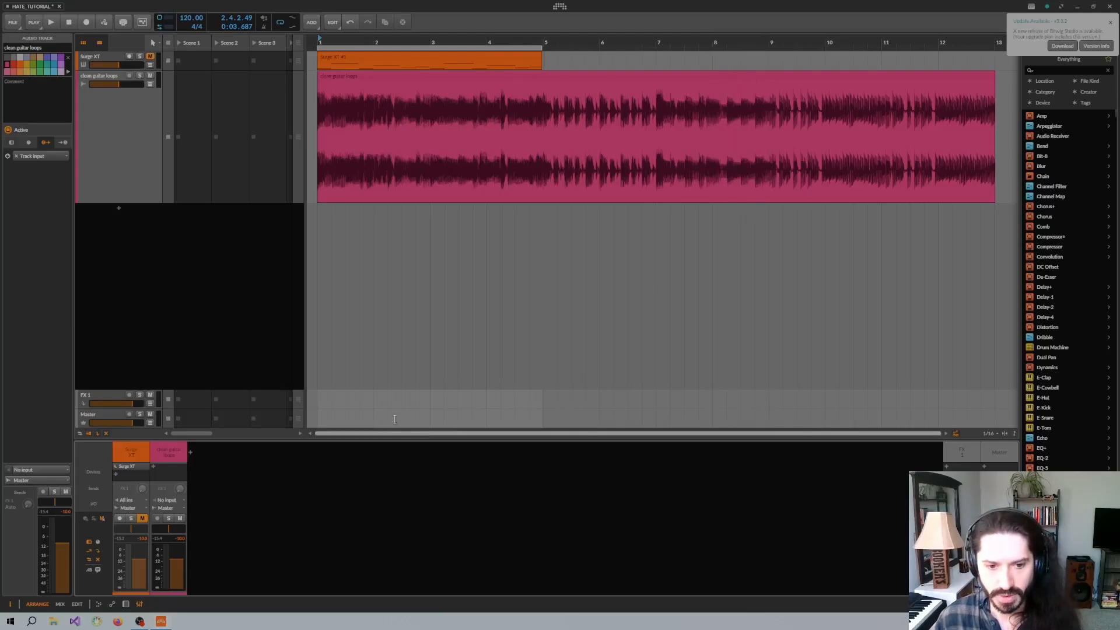
Add the Hate audio effect to the clean guitar loops track and move its plug-in window aside
left_click(153, 466)
type("hat")
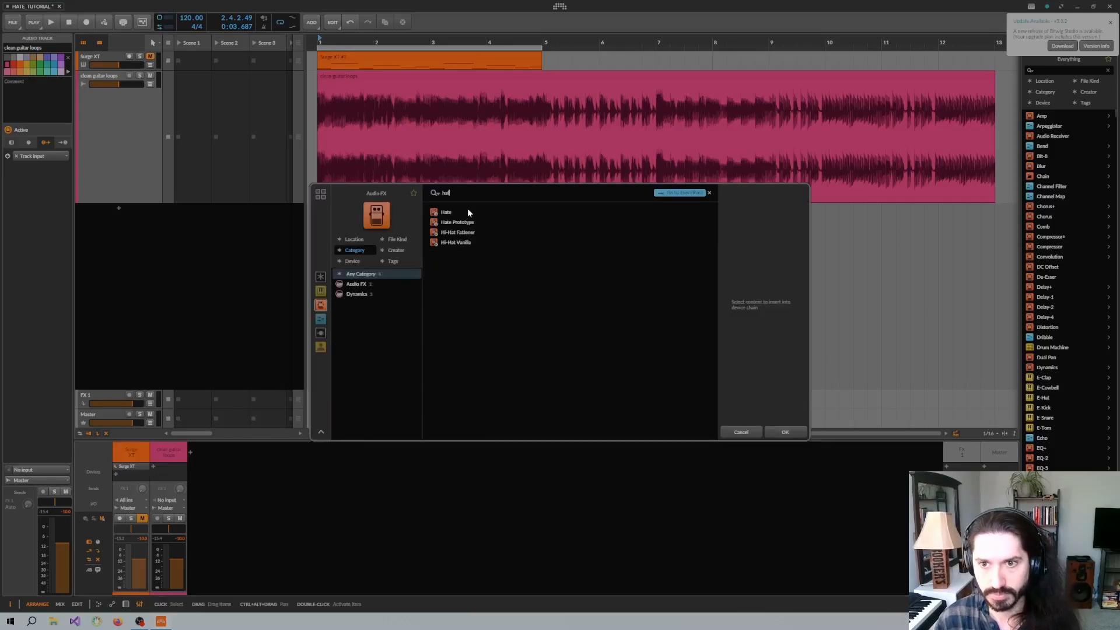
type("e")
double_click(449, 214)
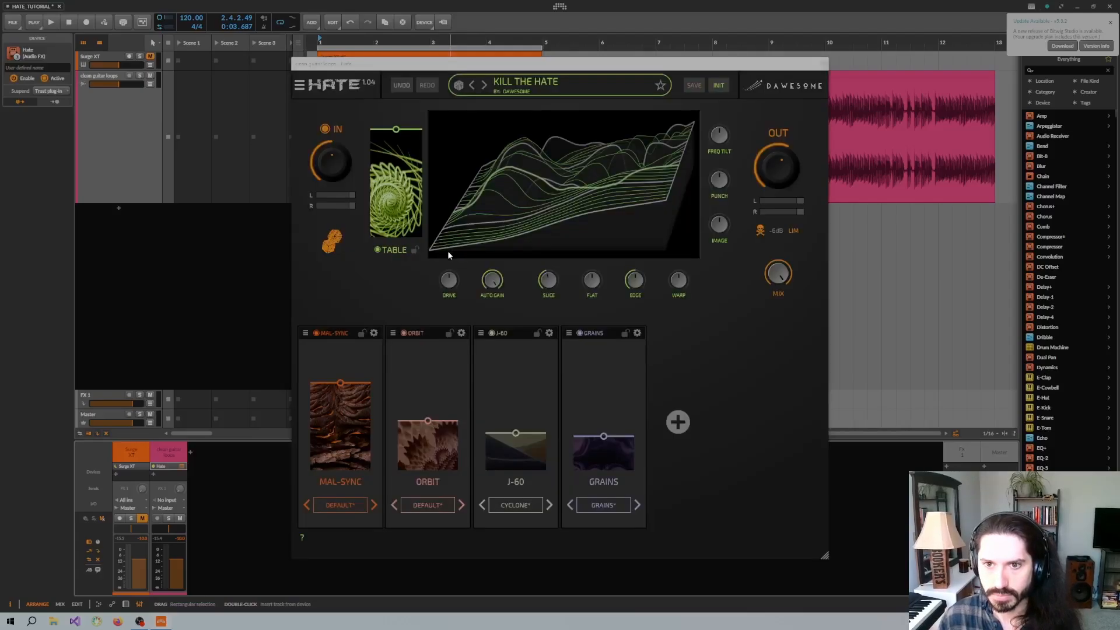
left_click_drag(445, 67, 518, 63)
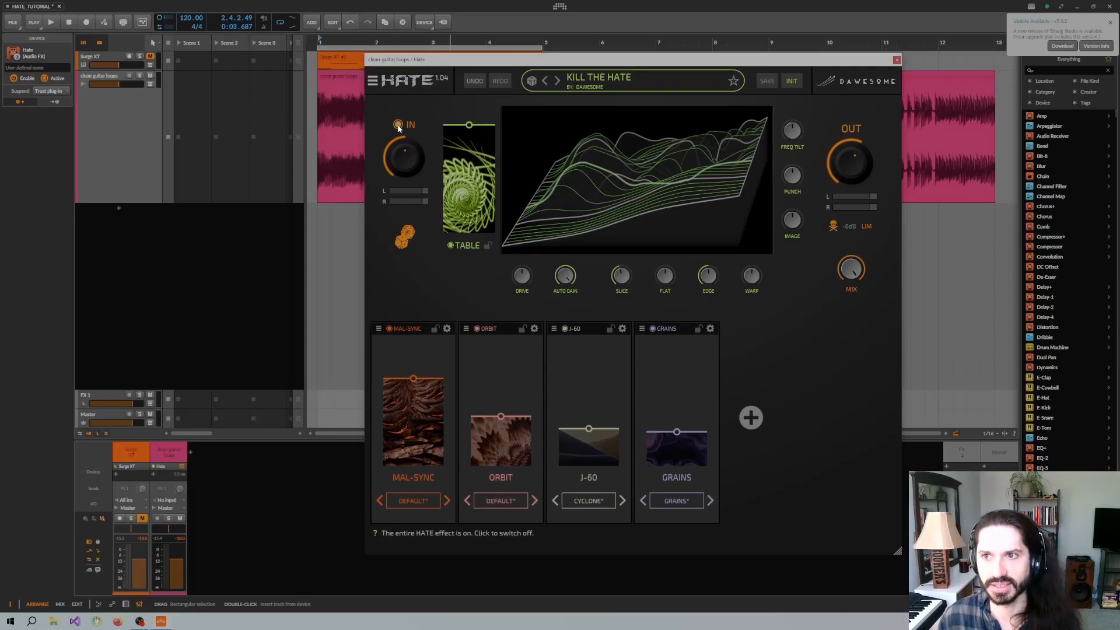
Play the guitar loop to compare the sound with the Hate effect switched off and on
left_click(398, 125)
key("space")
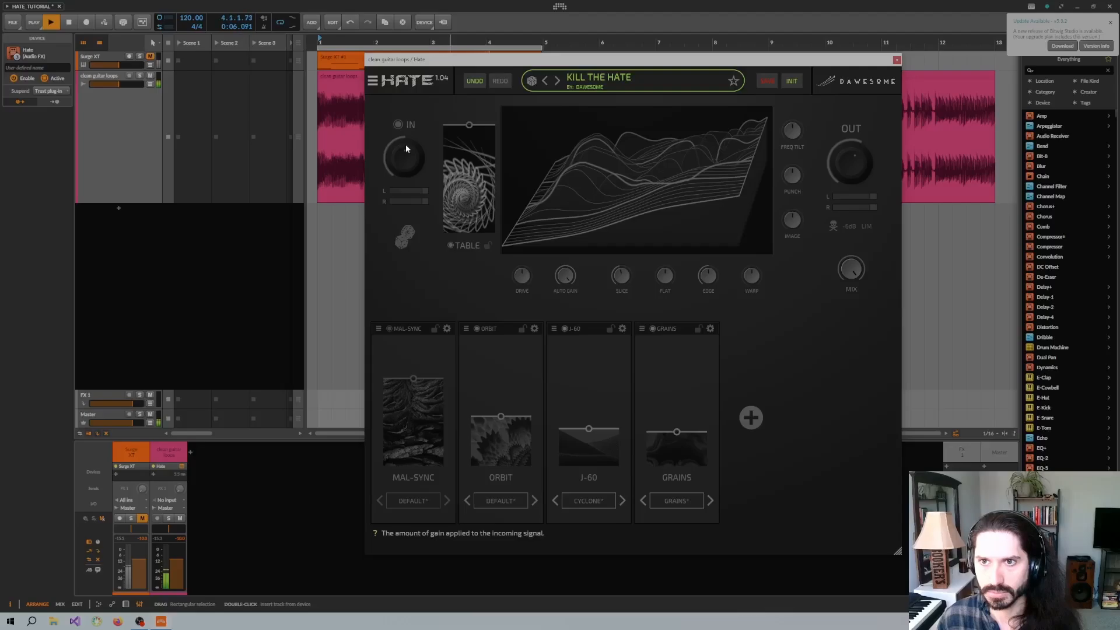
left_click(397, 124)
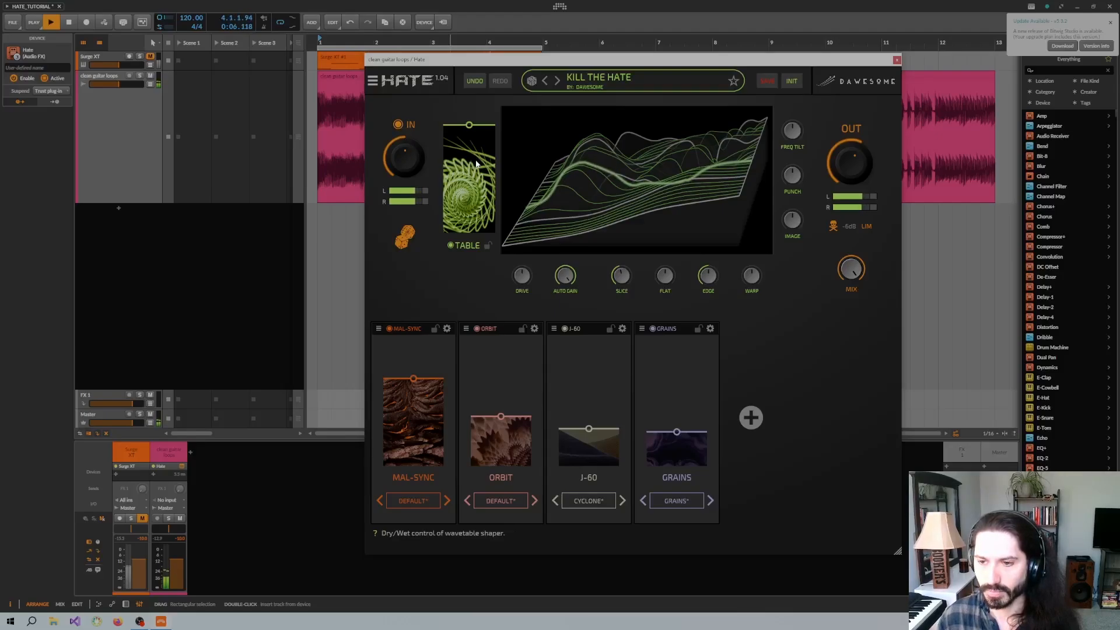
key("space")
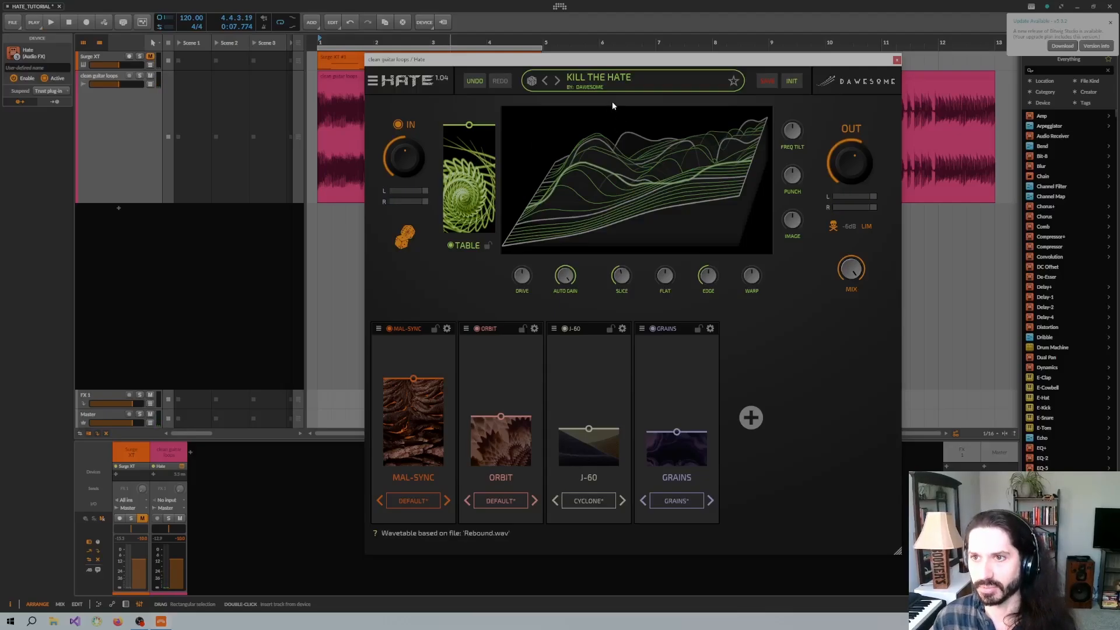
Open Hate's preset browser, go to the start of the list and filter the presets by the Guitar type
left_click(602, 79)
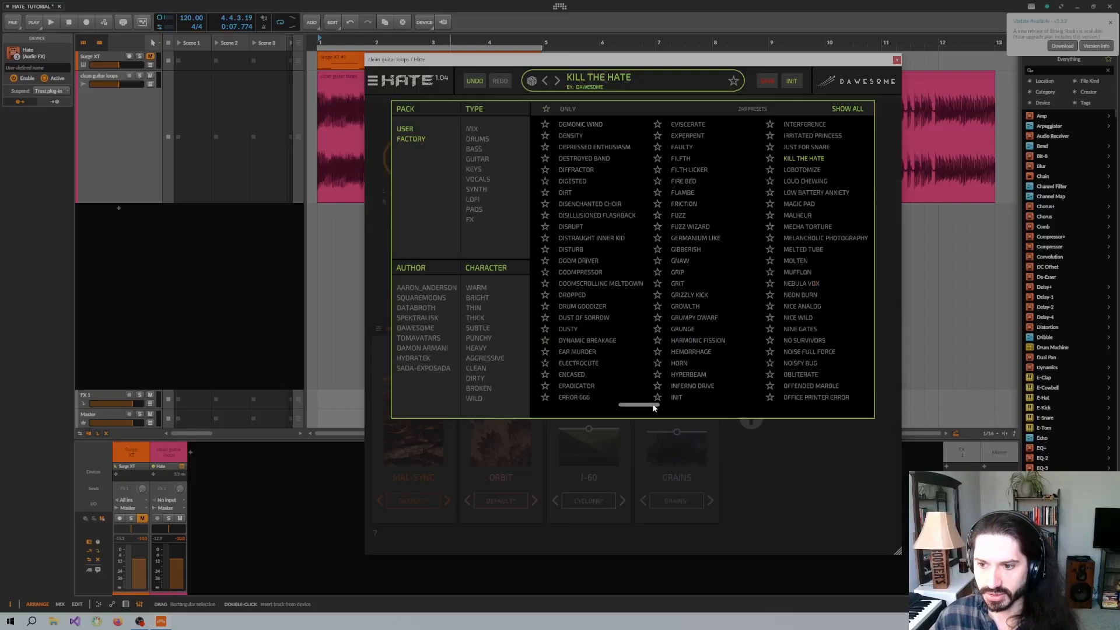
left_click_drag(654, 405, 561, 399)
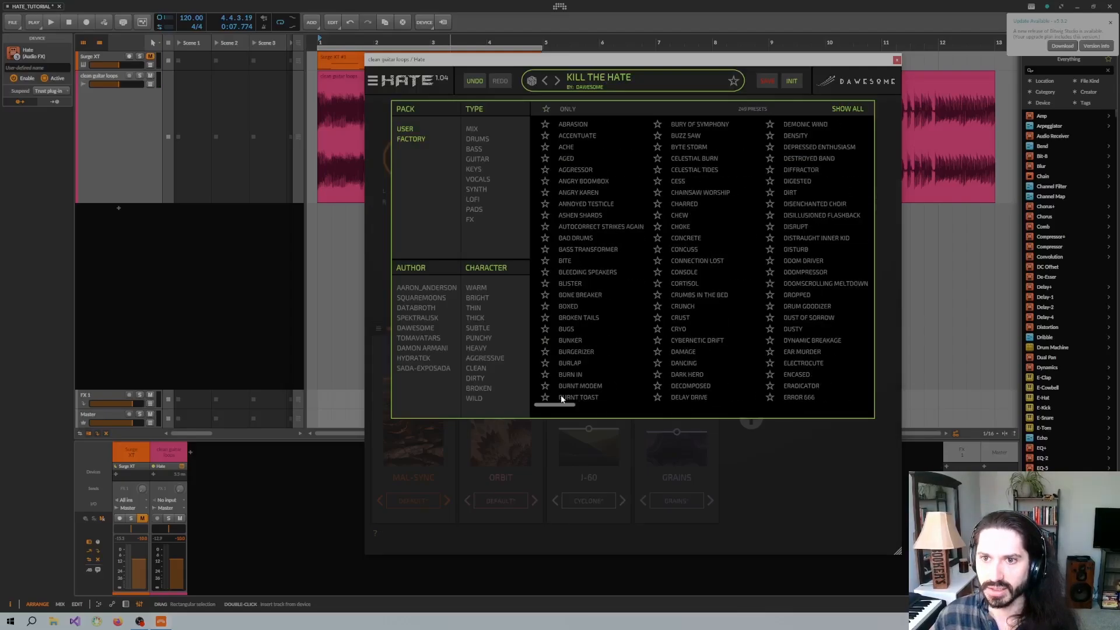
left_click(477, 160)
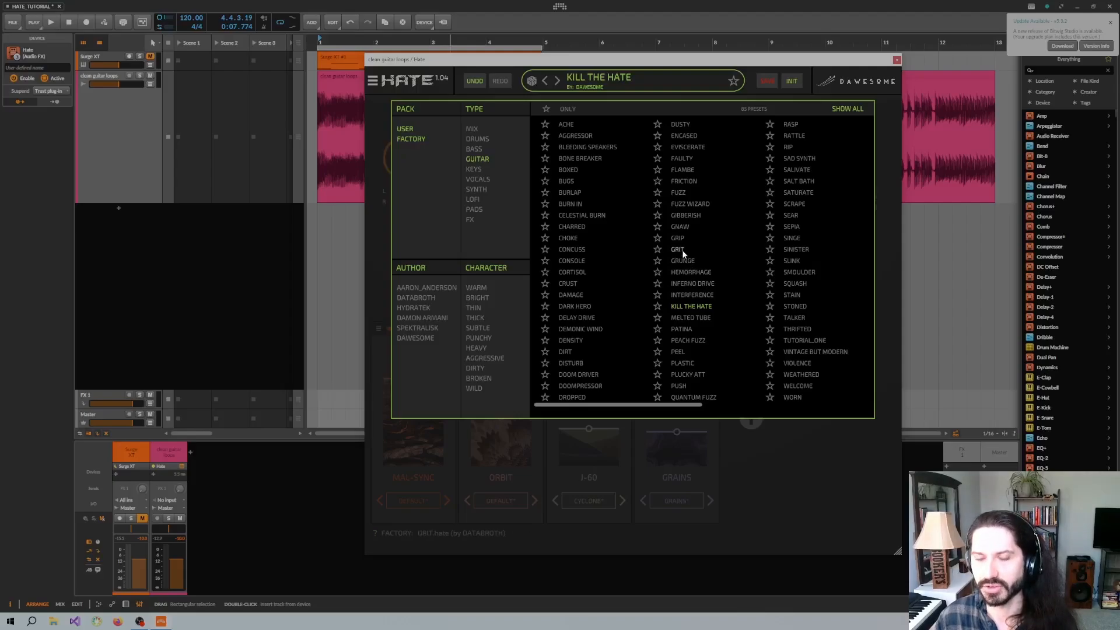
Audition the Inferno Drive, Doom Driver, Melted Tube and Fuzz presets on the guitar loop, ending by closing the preset browser
left_click(692, 284)
key("space")
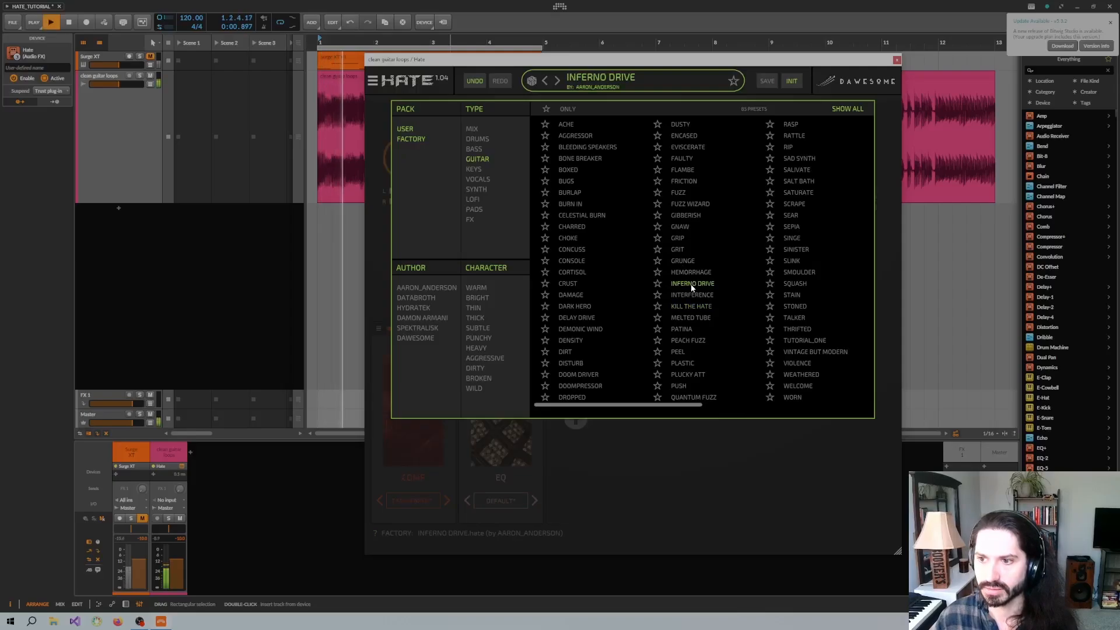
left_click(574, 376)
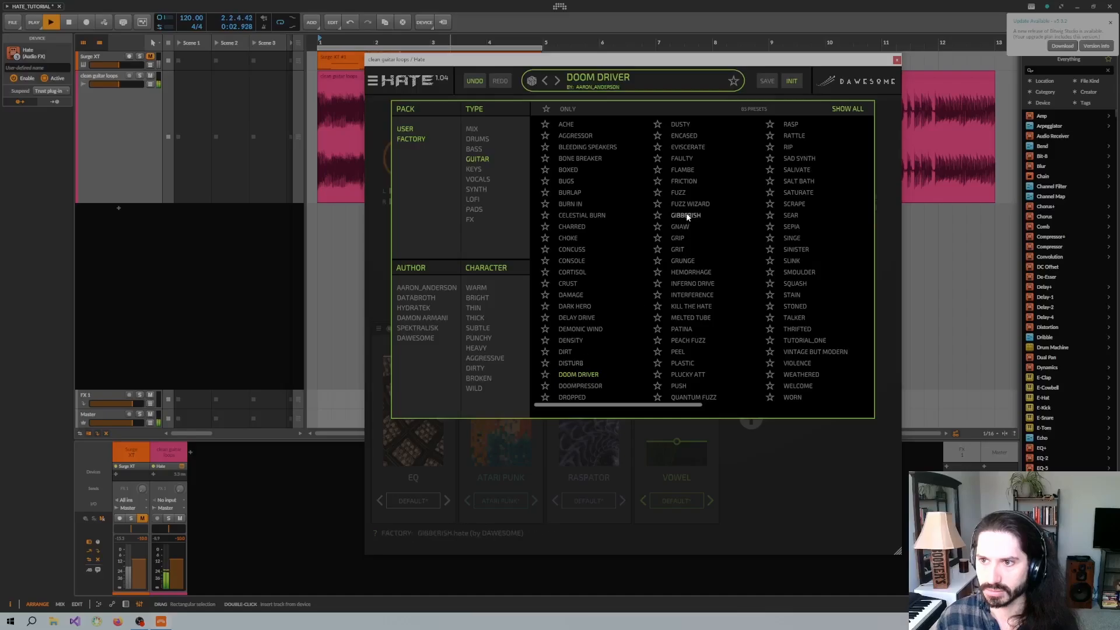
left_click(694, 316)
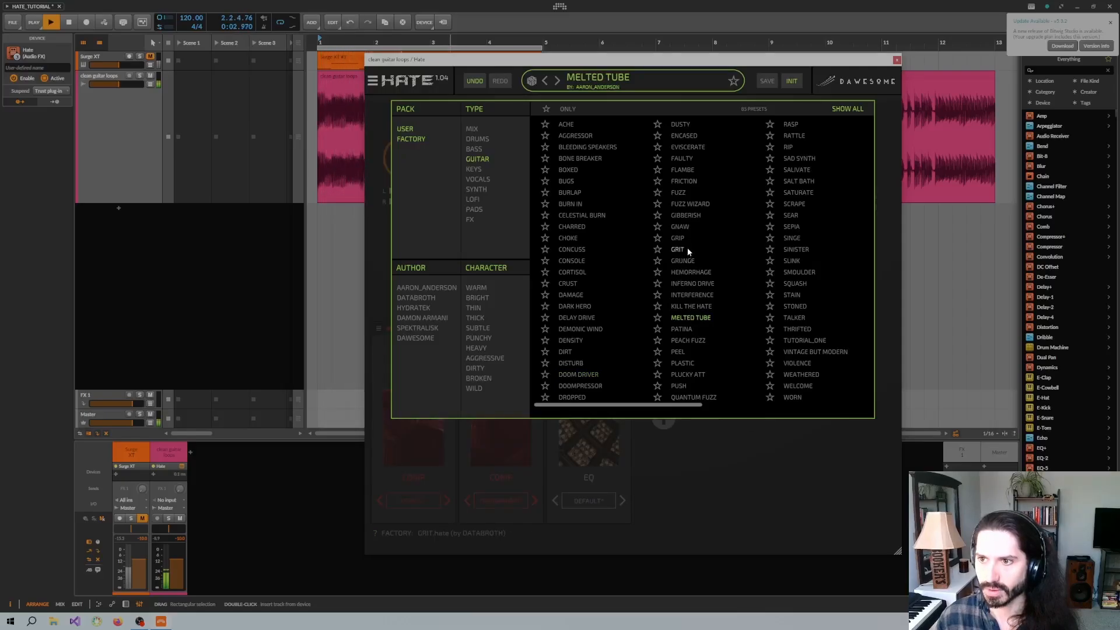
left_click(679, 194)
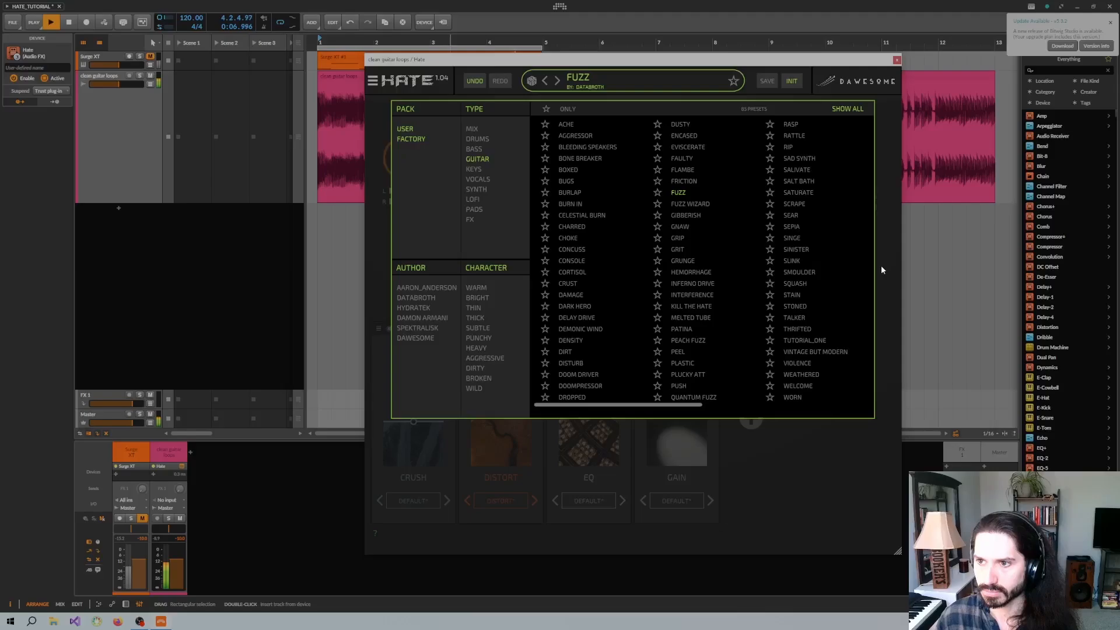
key("space")
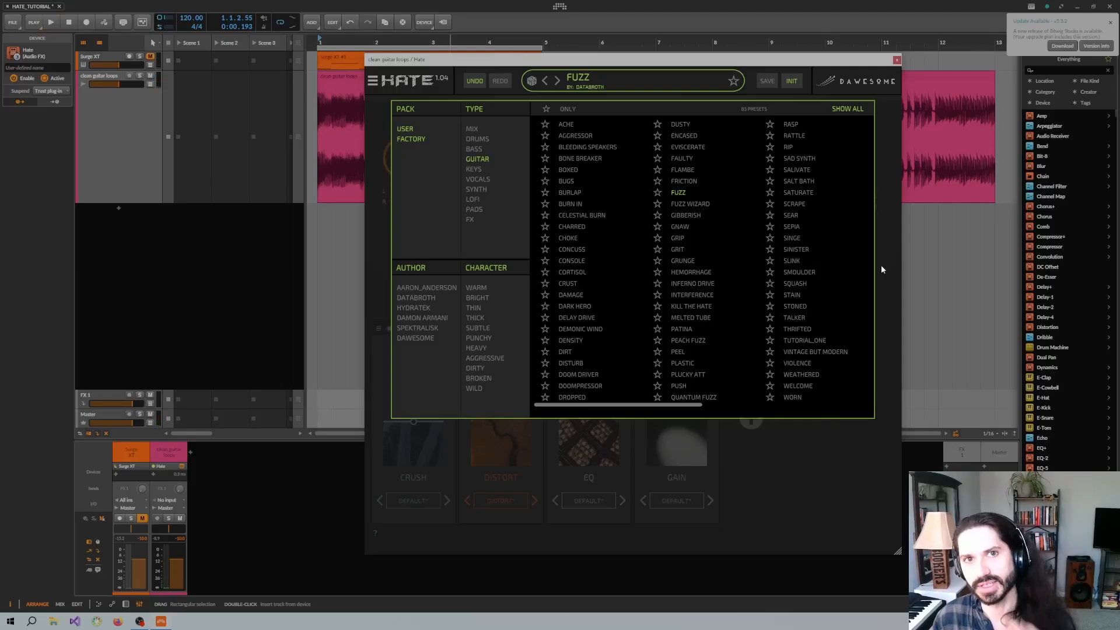
left_click(882, 269)
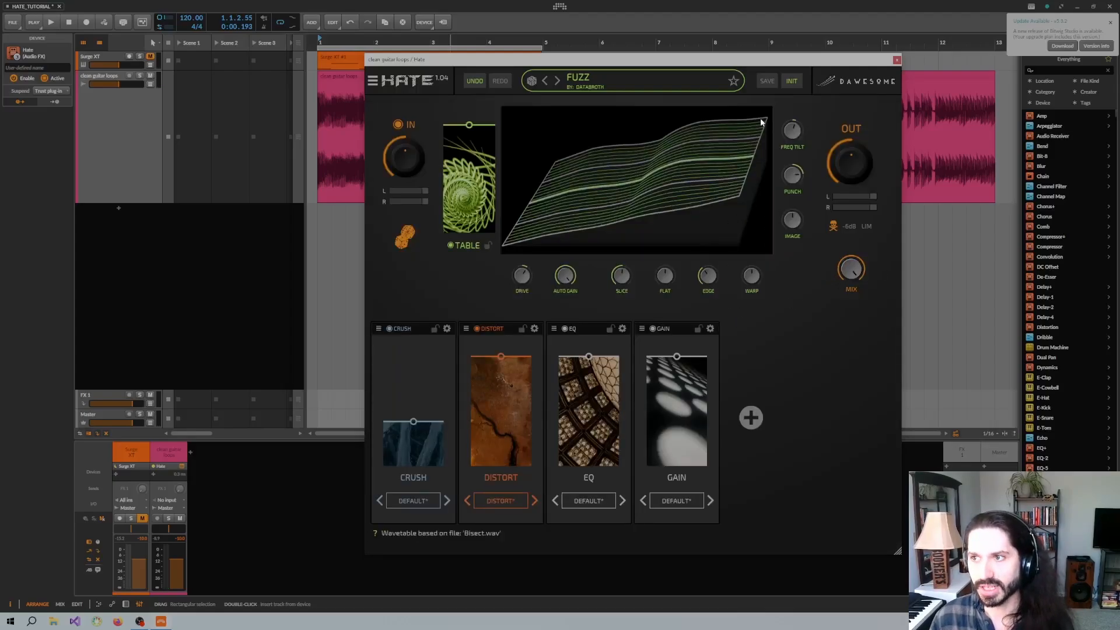
Reset Hate to the INIT preset and compare the guitar loop with the effect on and off, leaving it on
left_click(791, 82)
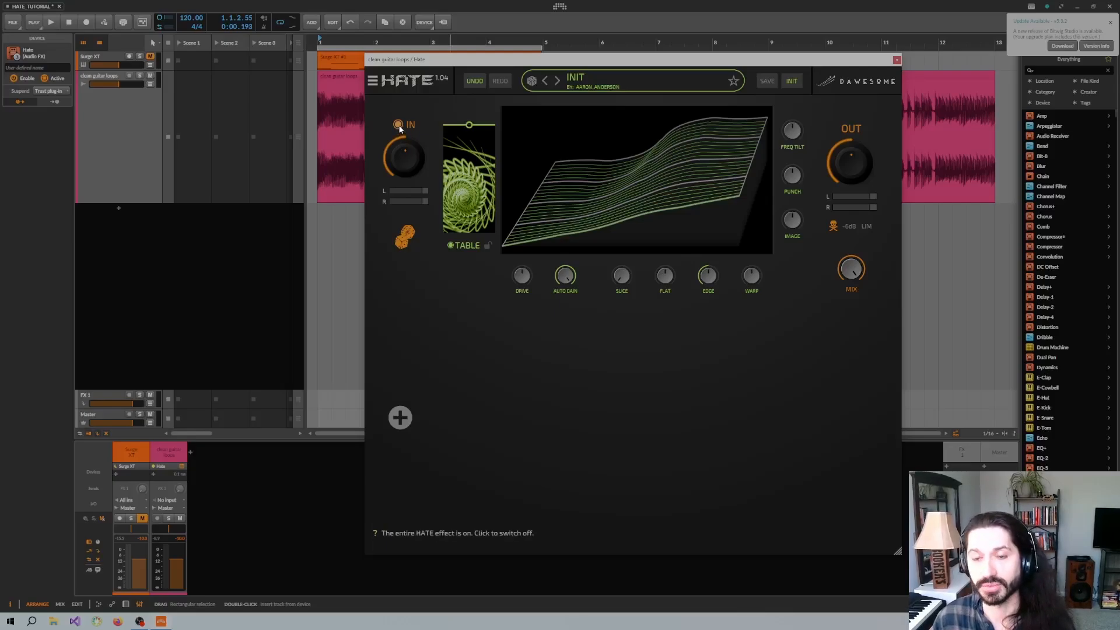
key("space")
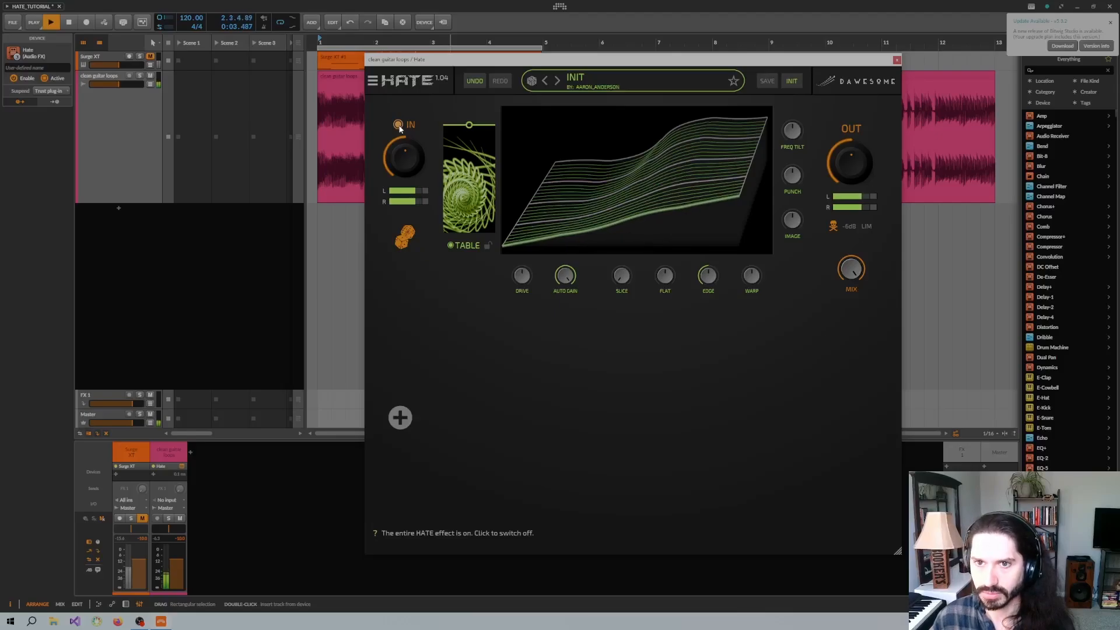
left_click(400, 127)
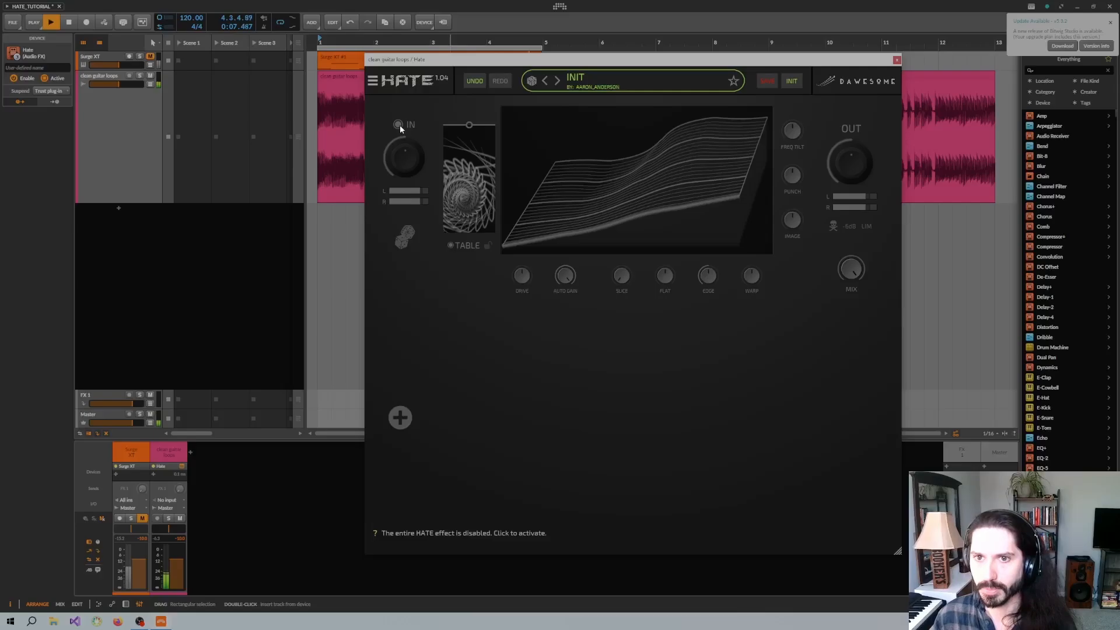
left_click(399, 125)
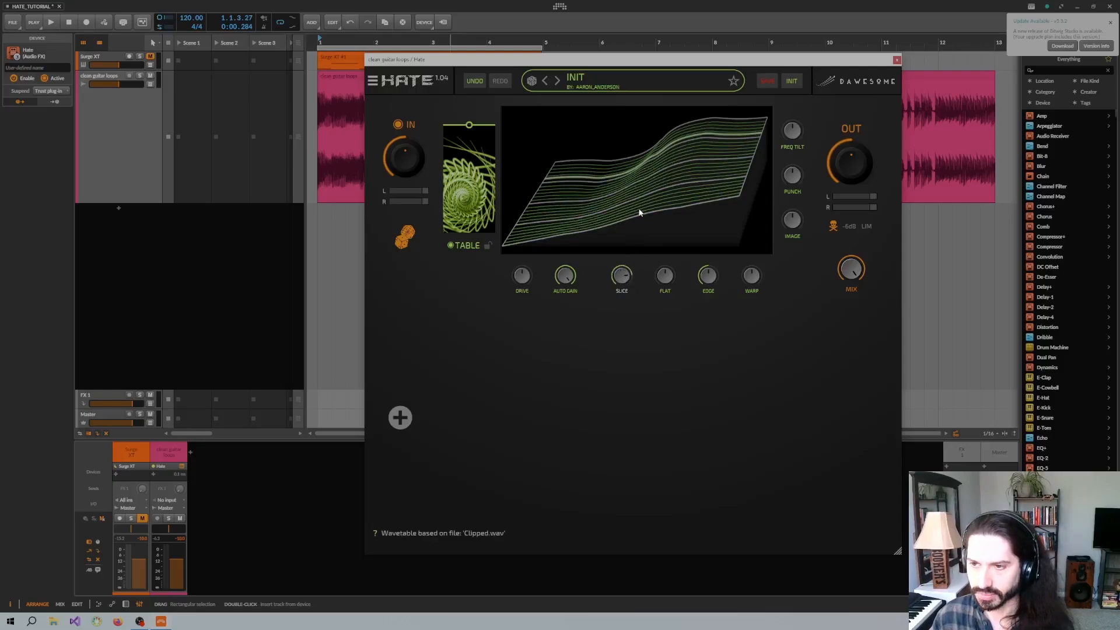
Load the Fracture wavetable from the Soft group and audition the loop with Drive raised and Slice turned up
left_click(631, 181)
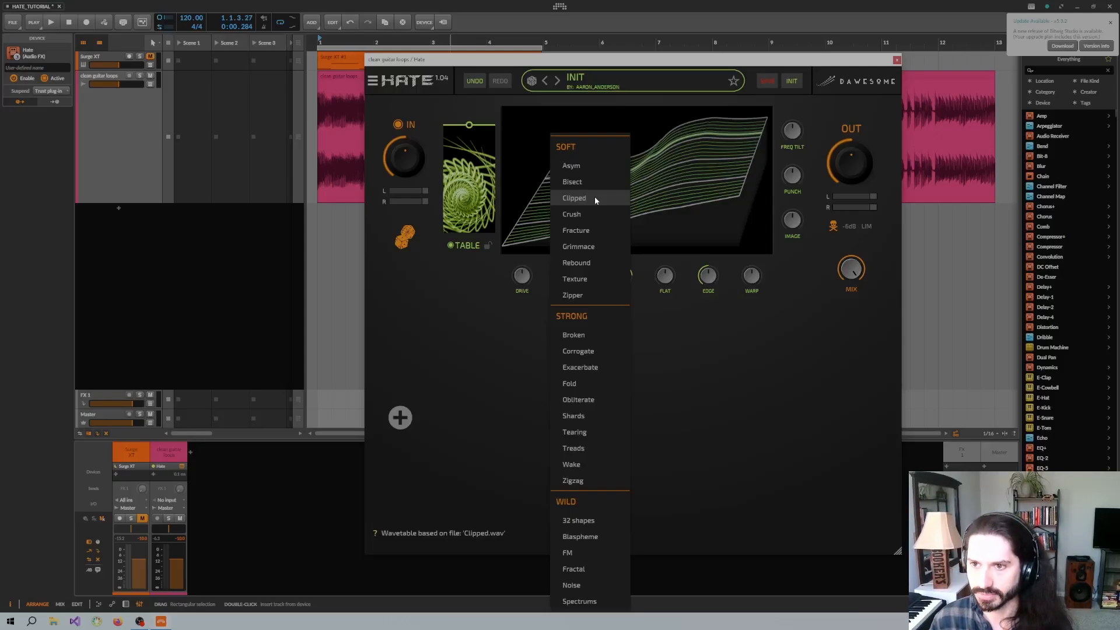
left_click(579, 231)
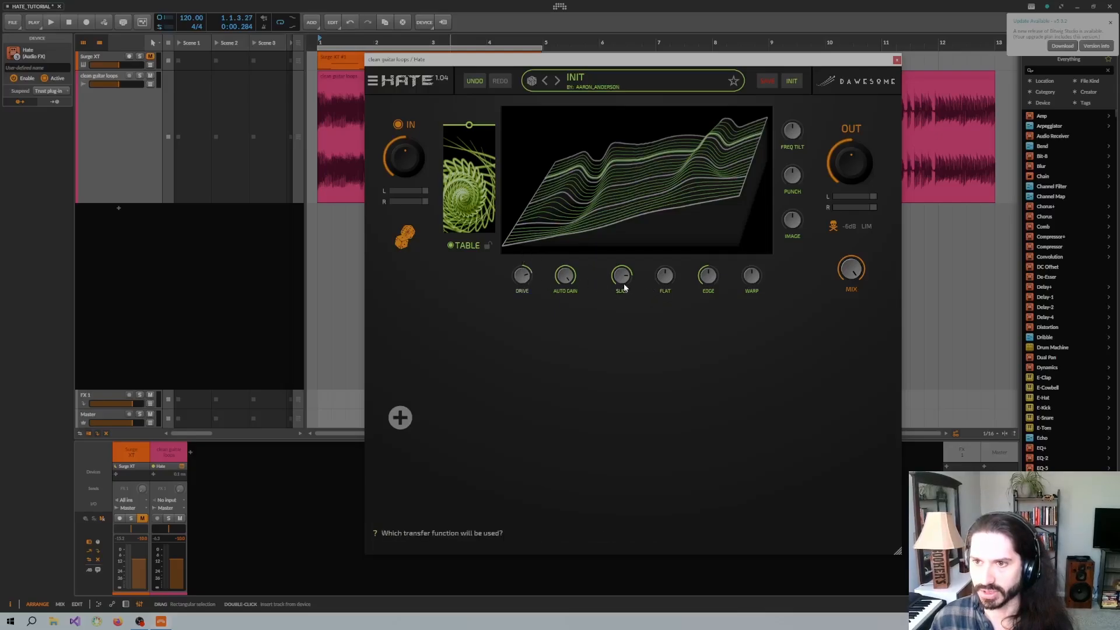
key("space")
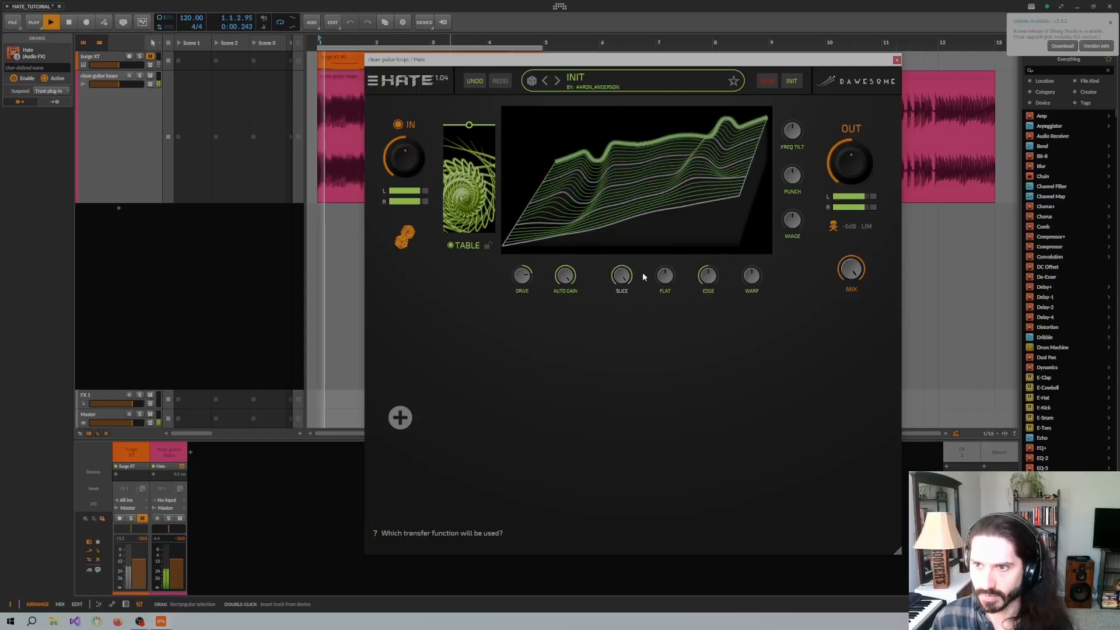
key("space")
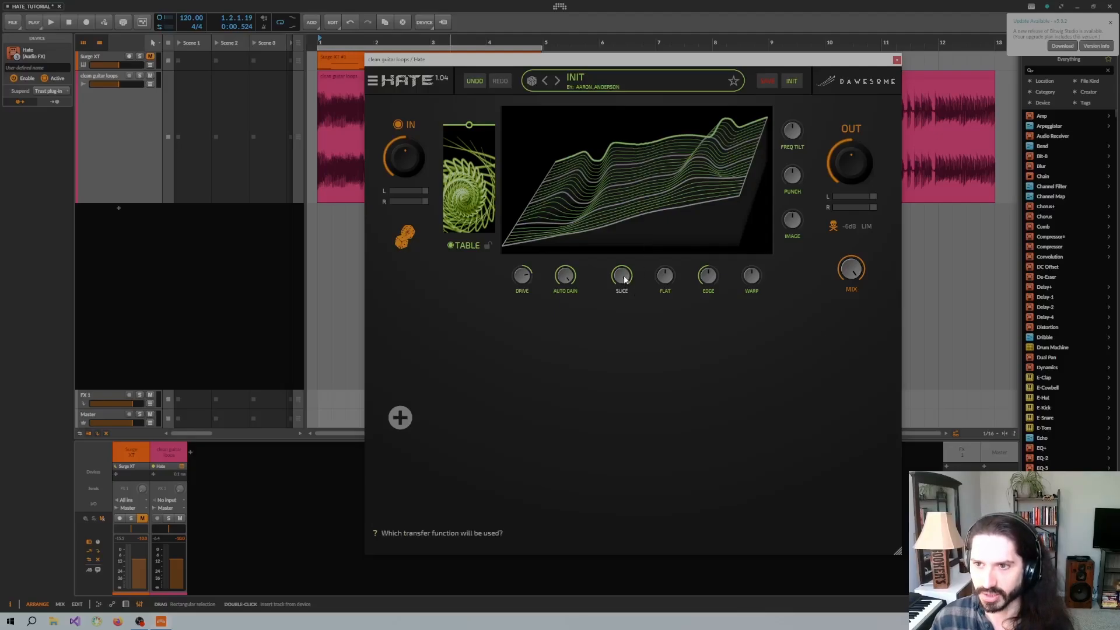
Turn Slice well down during playback to move the transfer function toward the front of the wavetable
key("space")
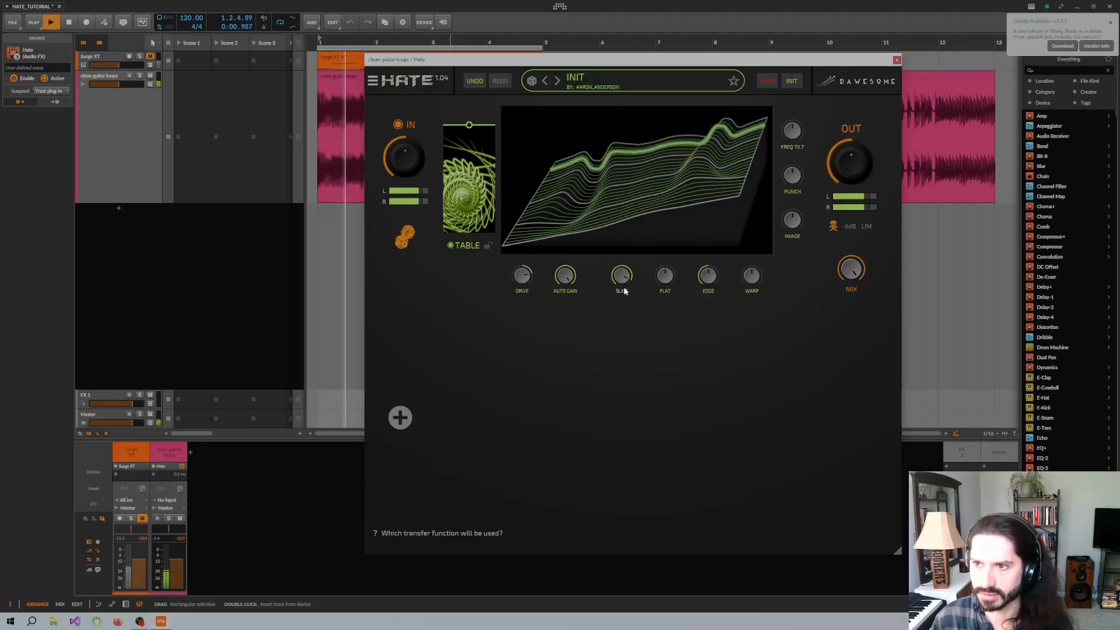
left_click_drag(624, 297, 628, 353)
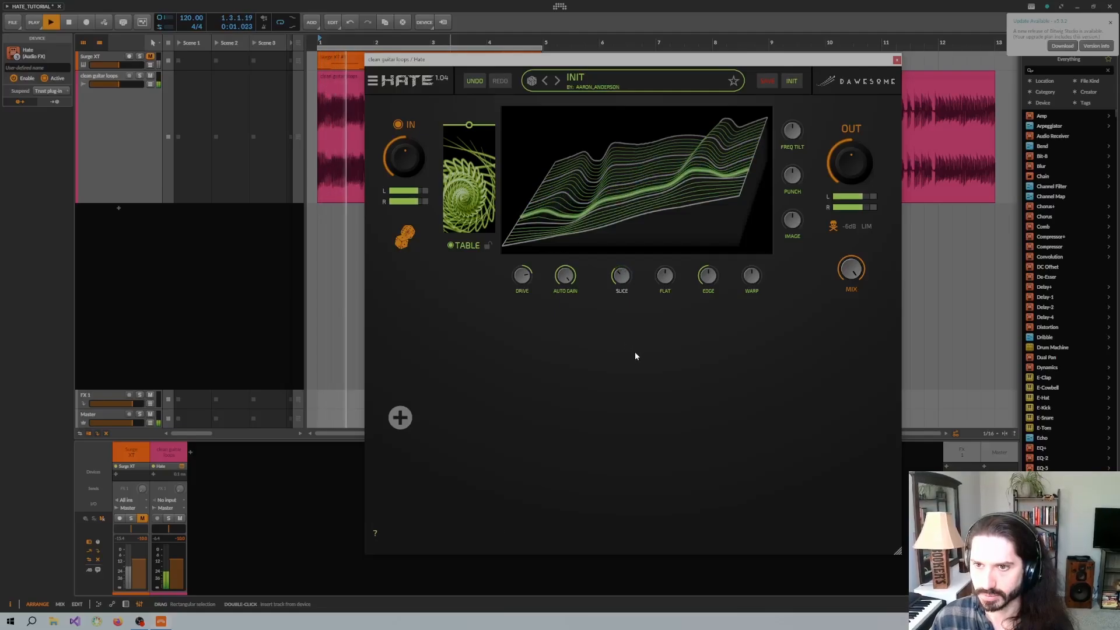
key("space")
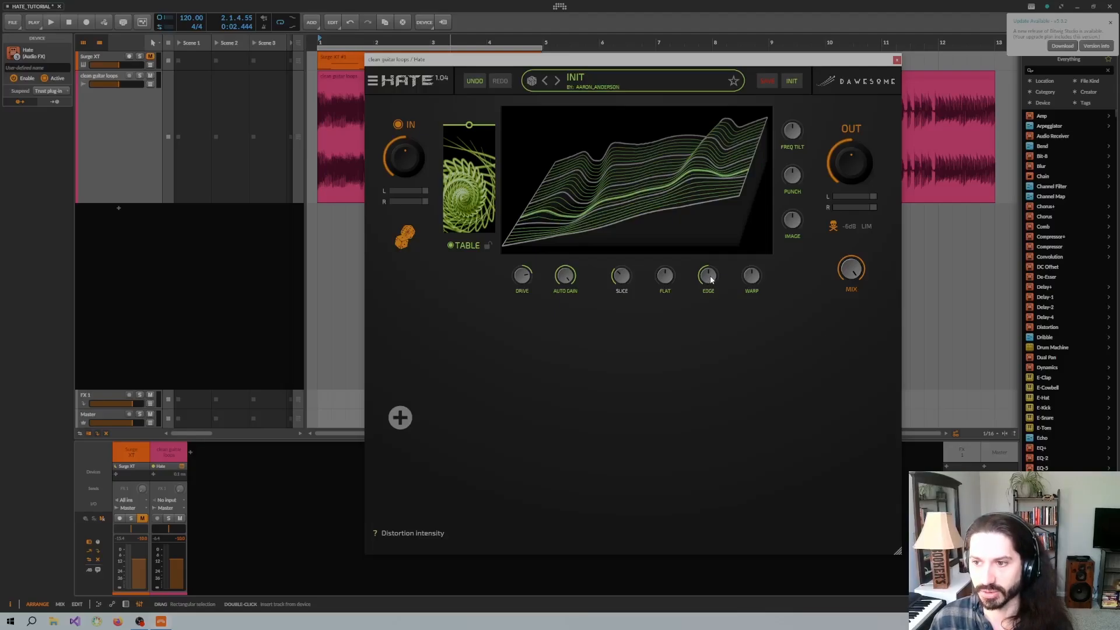
Increase the Edge amount while the guitar loop plays to intensify the distortion
key("space")
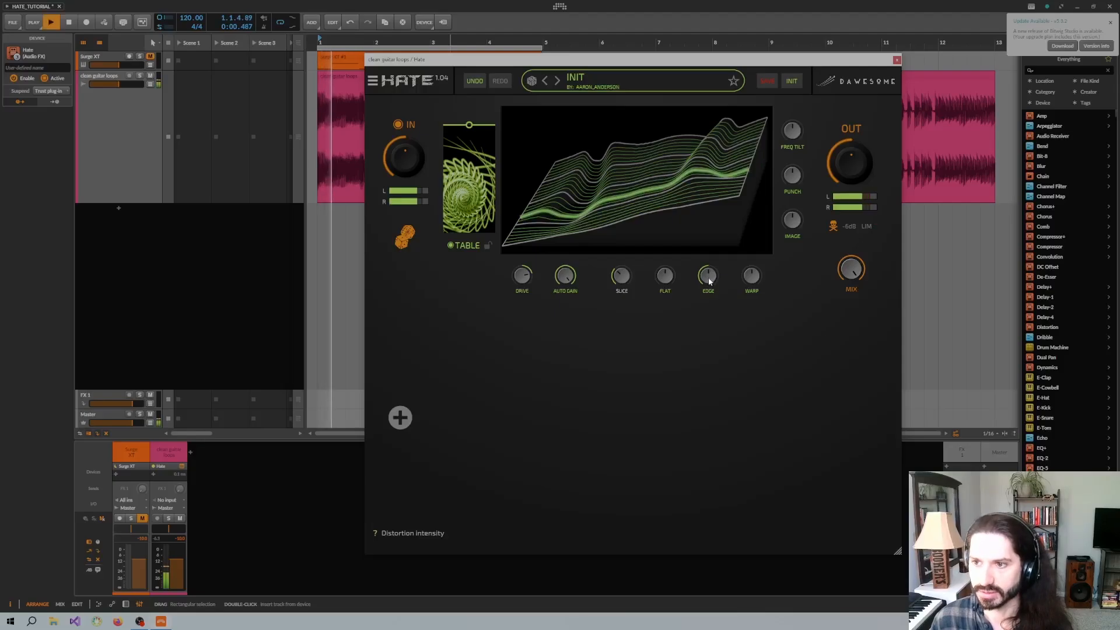
left_click_drag(710, 274, 717, 246)
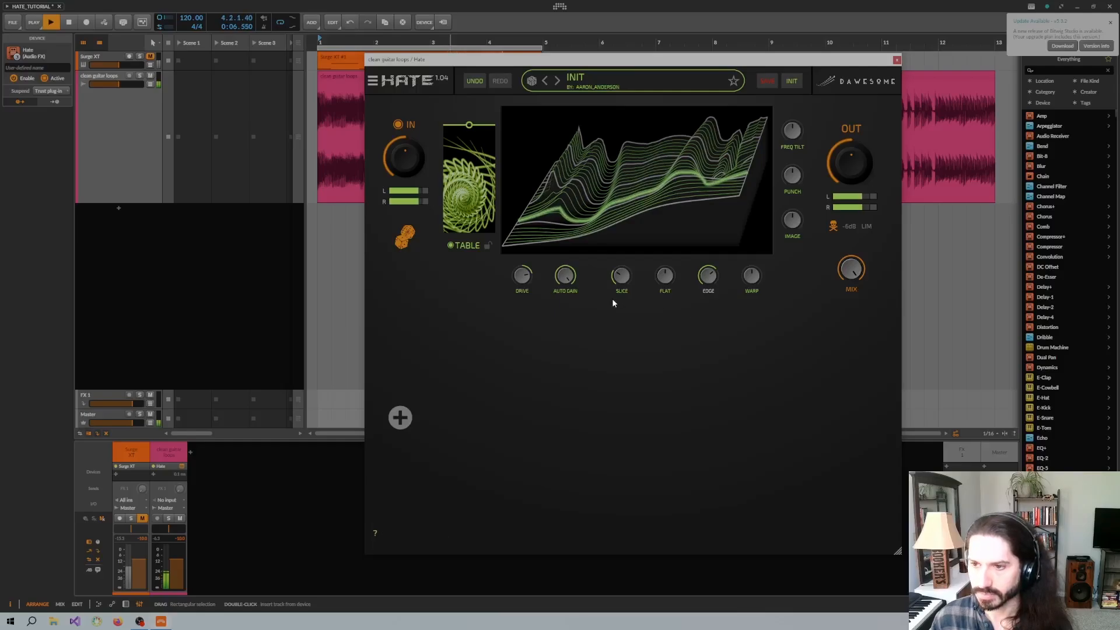
key("space")
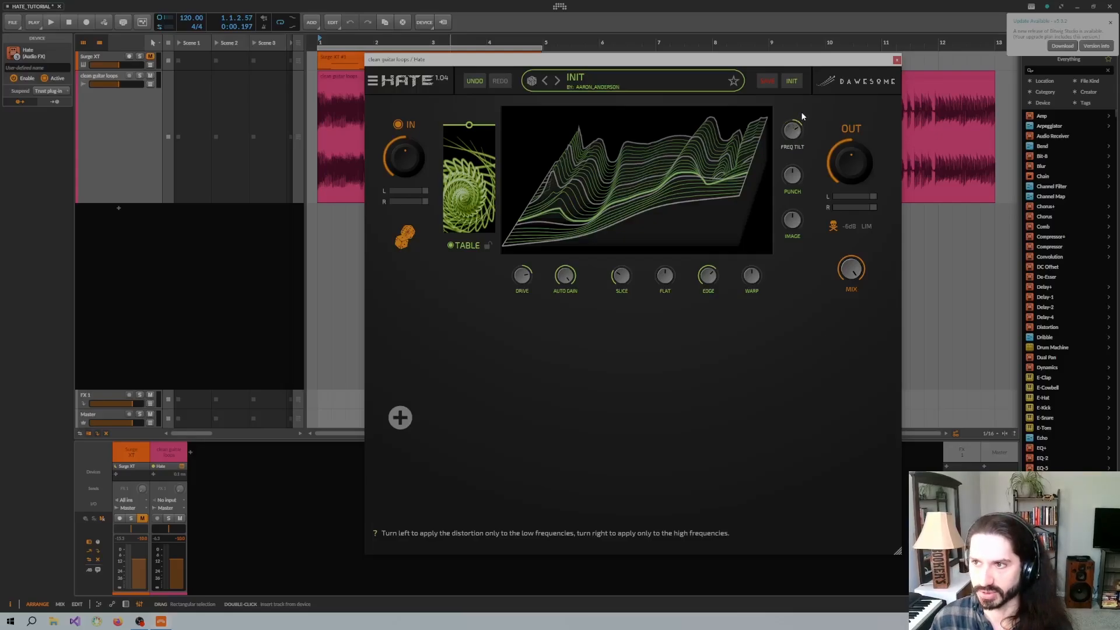
Sweep Freq Tilt both ways during playback and leave it turned toward distorting the low frequencies
key("space")
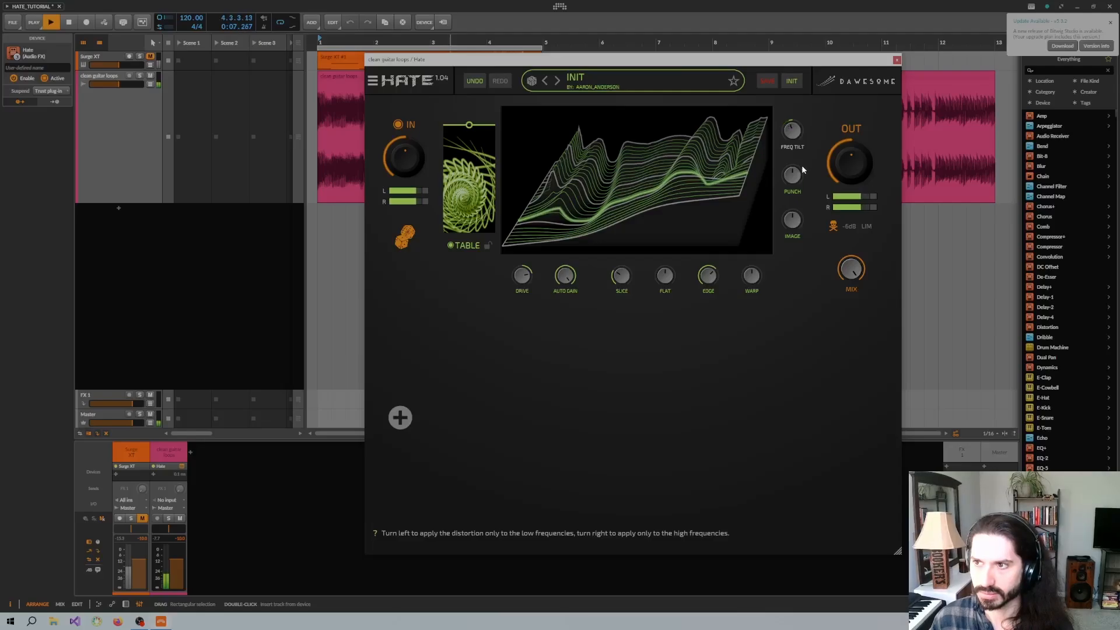
left_click_drag(804, 143, 806, 131)
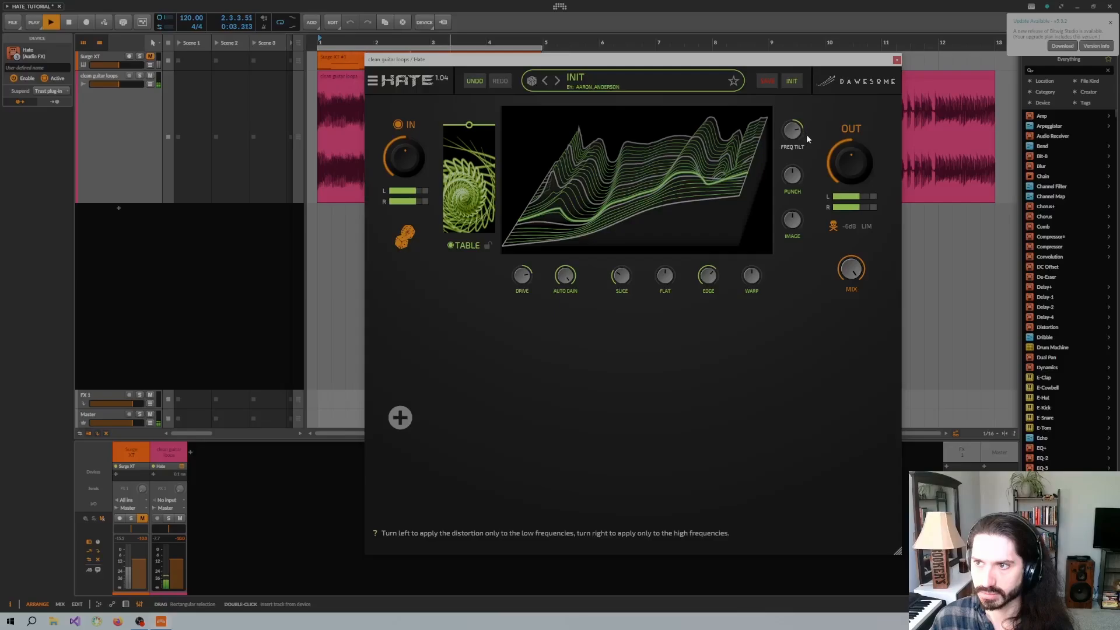
key("space")
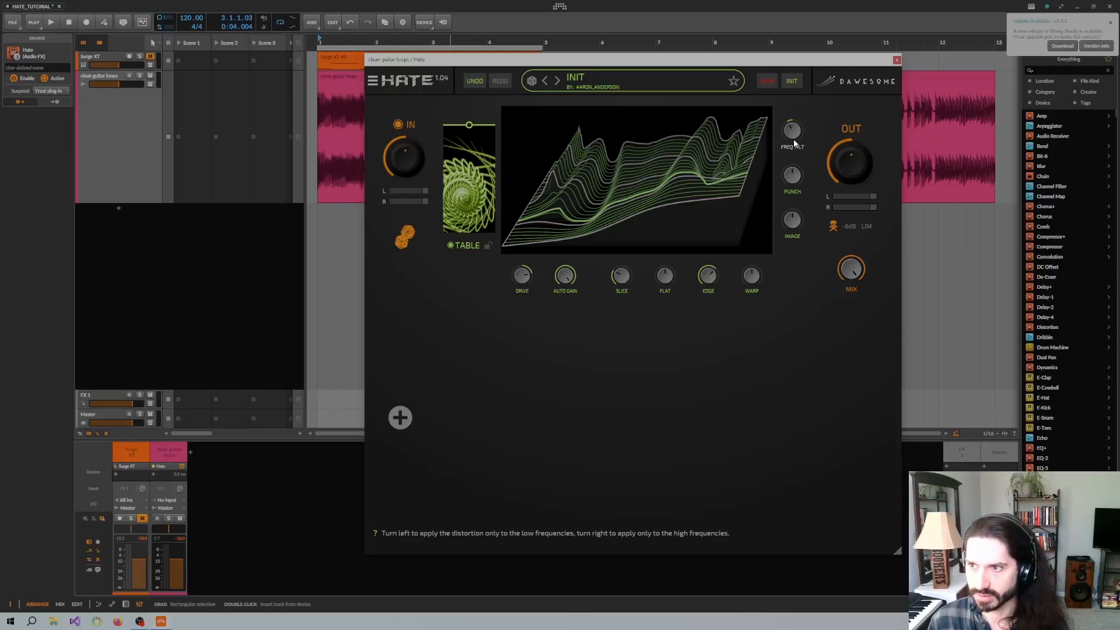
key("space")
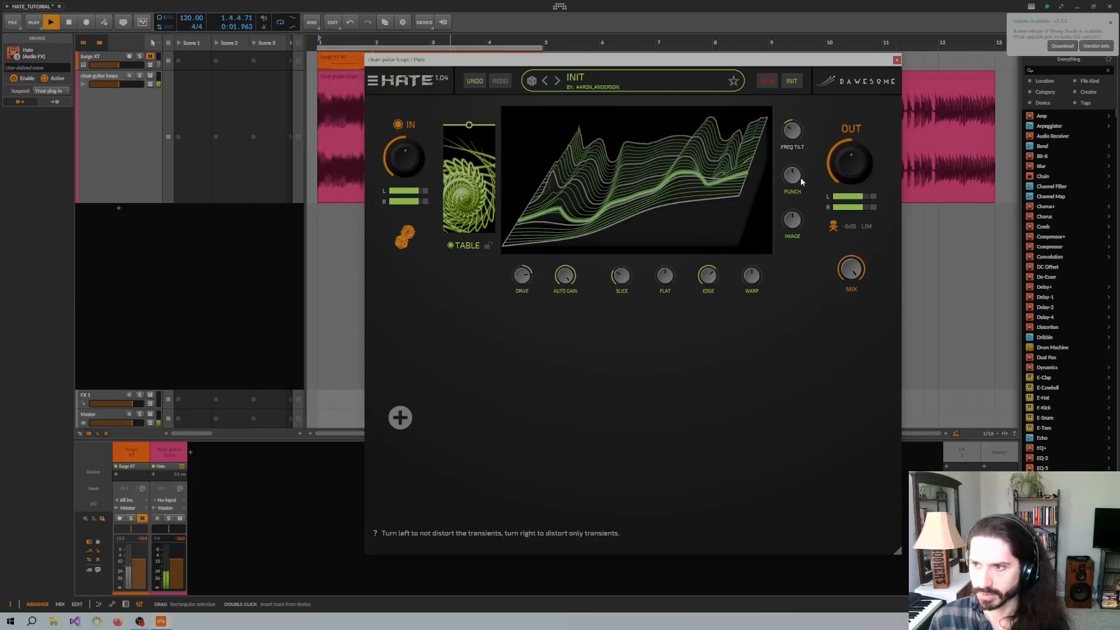
key("space")
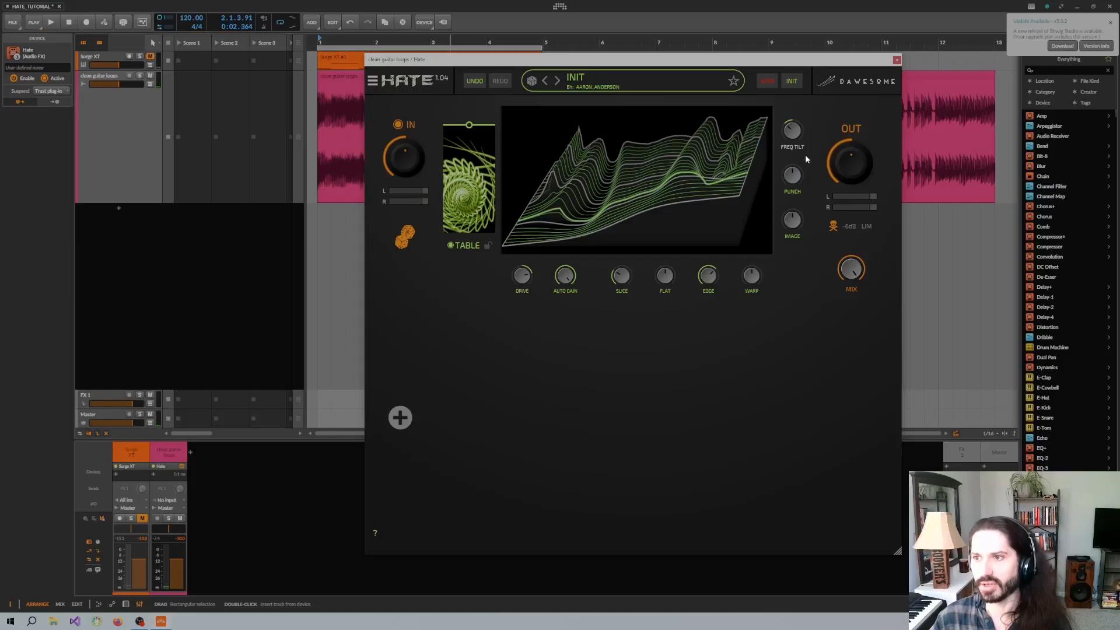
mouse_move(796, 182)
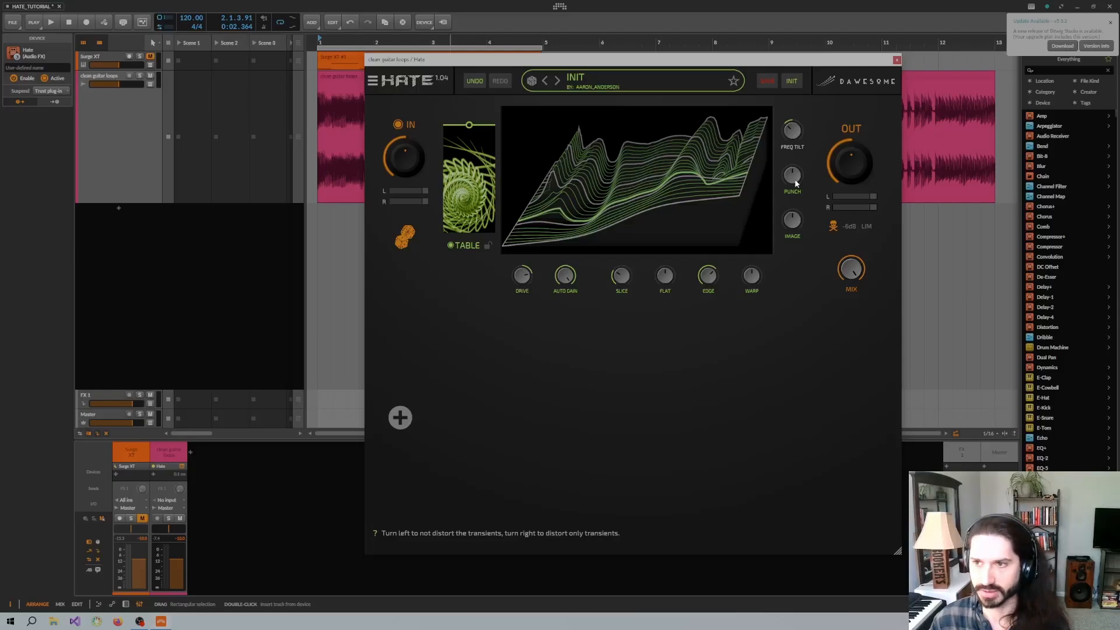
Sweep Punch both ways while the guitar loop plays and leave it turned toward distorting only the transients
key("space")
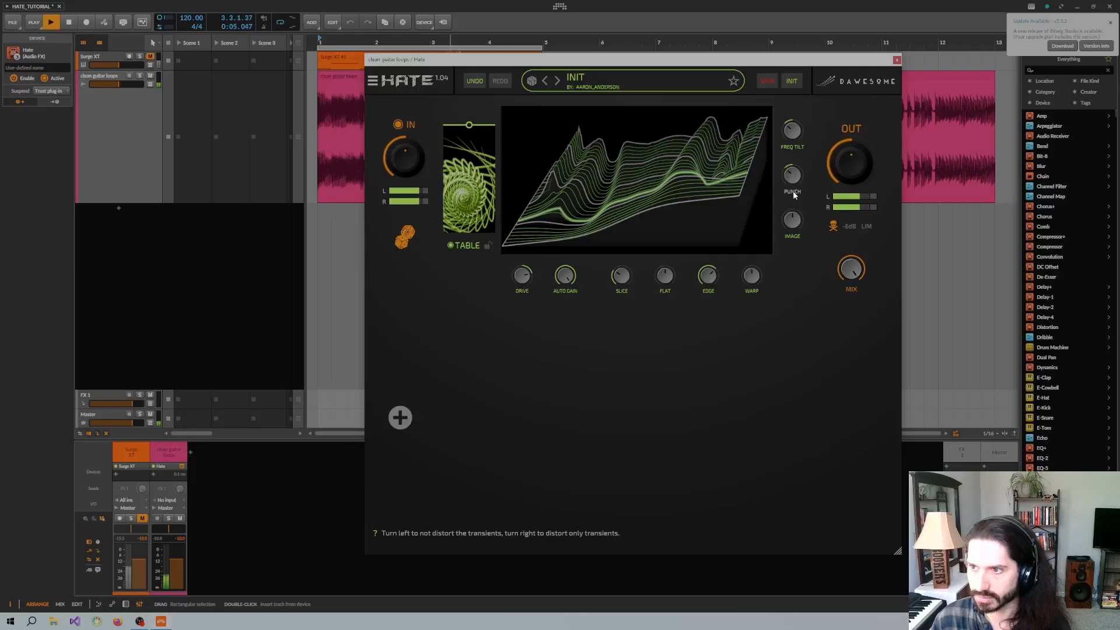
left_click_drag(793, 177, 796, 154)
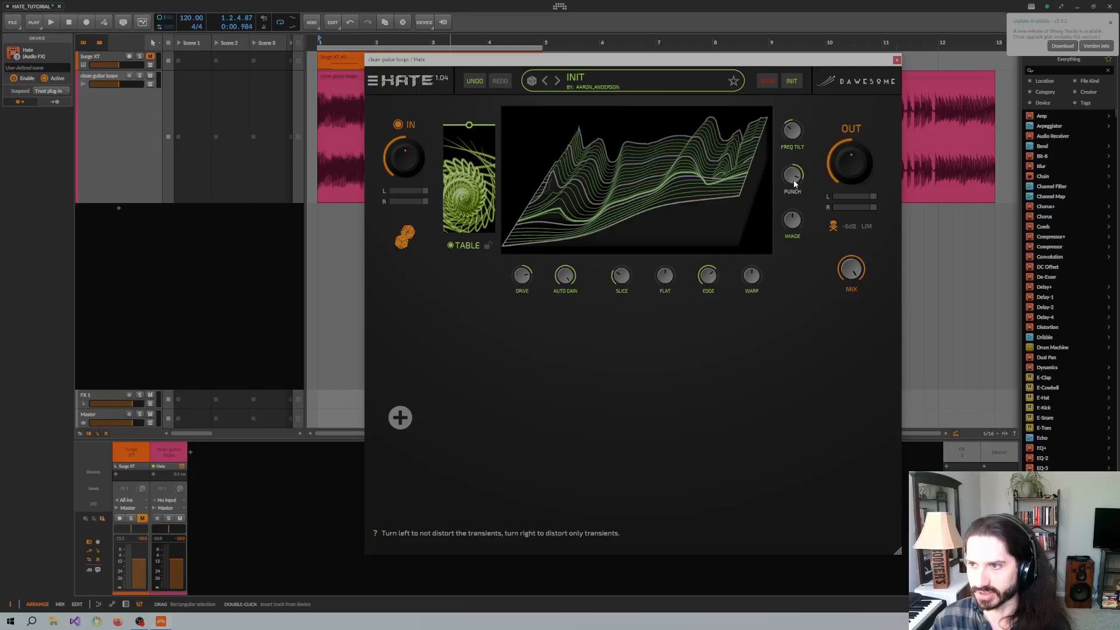
key("space")
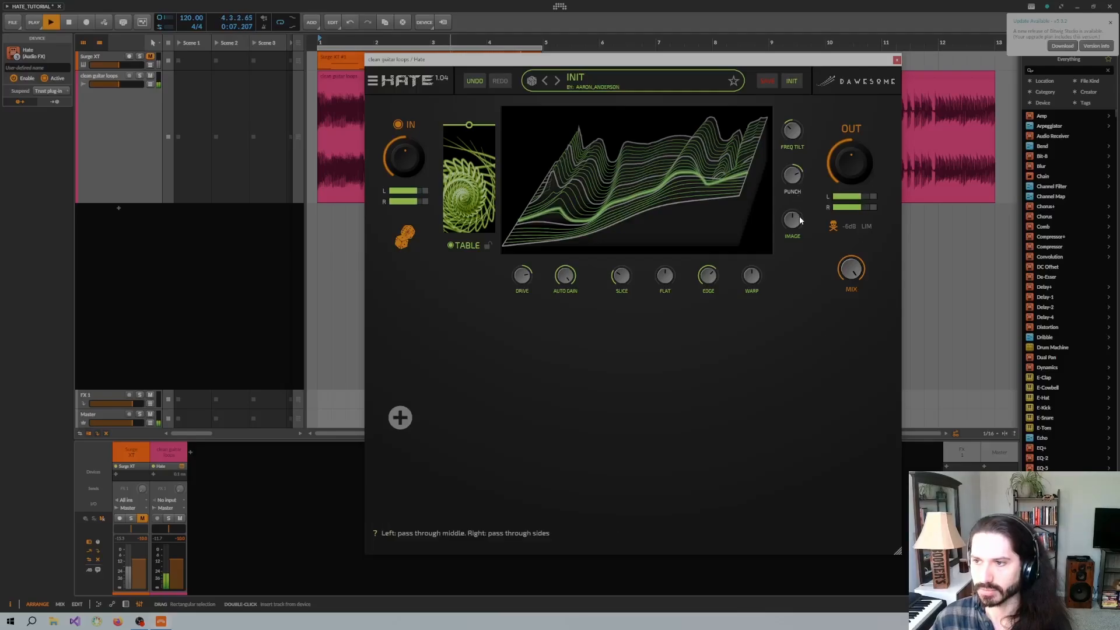
key("space")
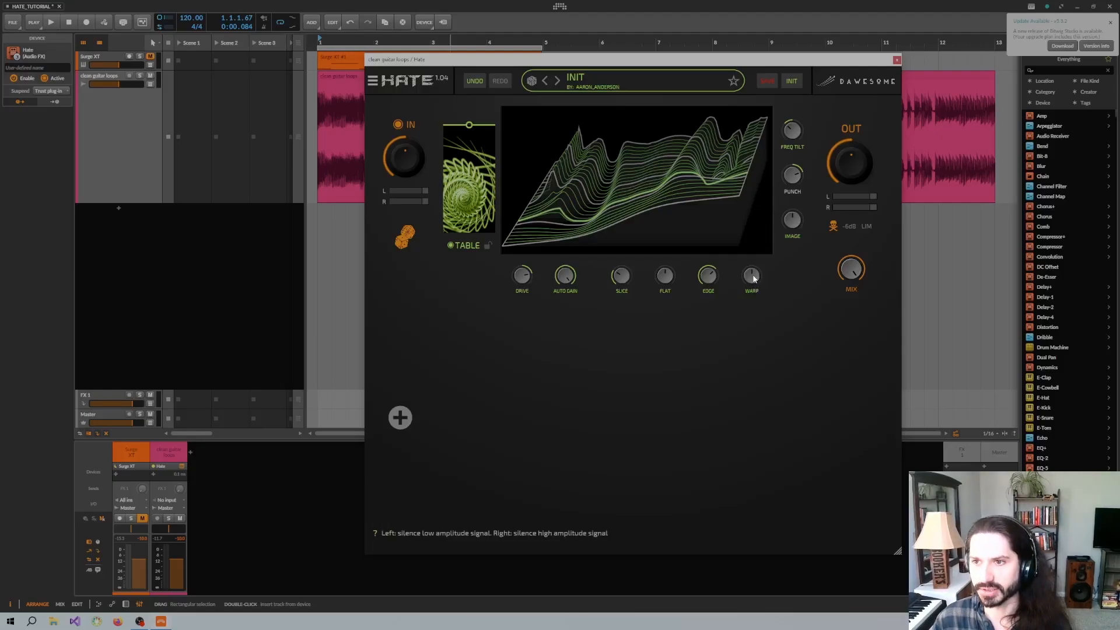
Sweep Warp both ways, audition it on the loop and leave it turned toward silencing the high-amplitude signal
left_click_drag(753, 275, 756, 220)
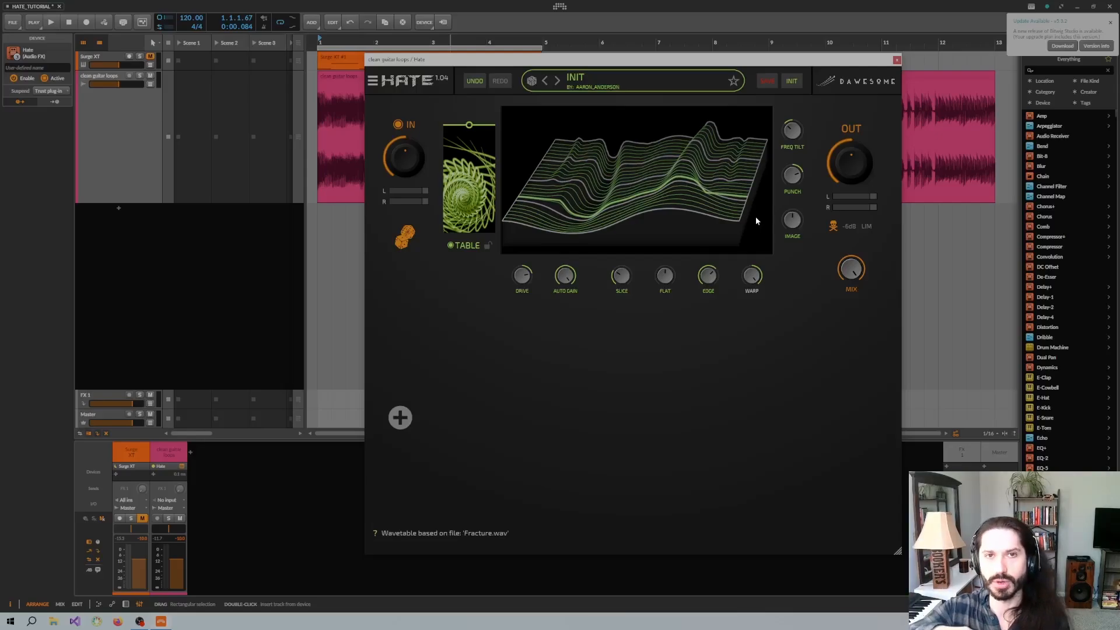
left_click_drag(756, 281, 761, 407)
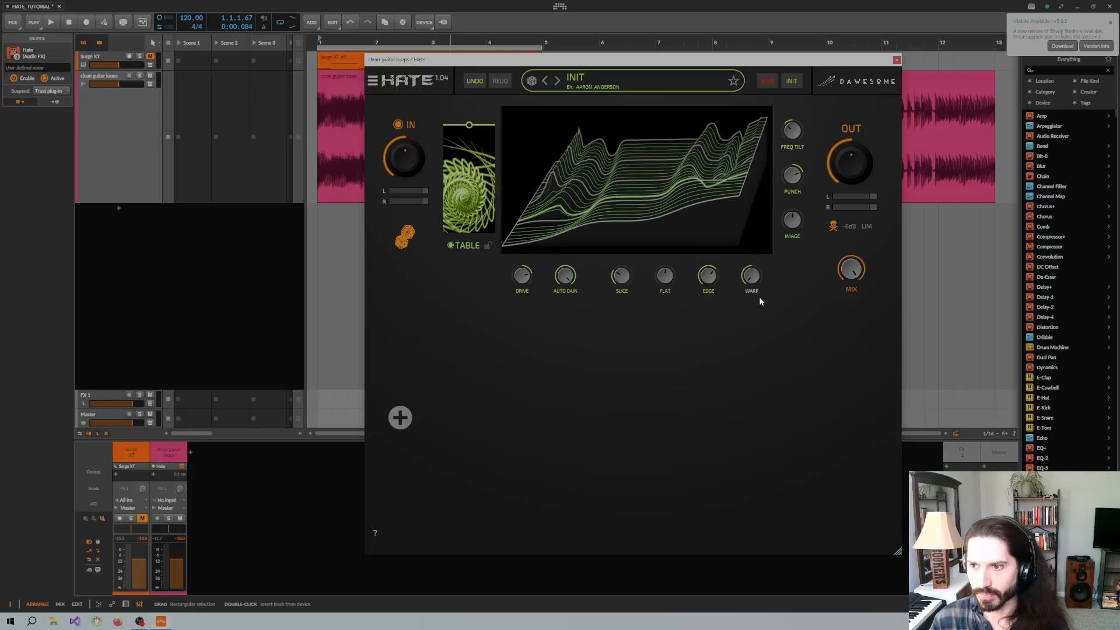
left_click_drag(753, 281, 757, 233)
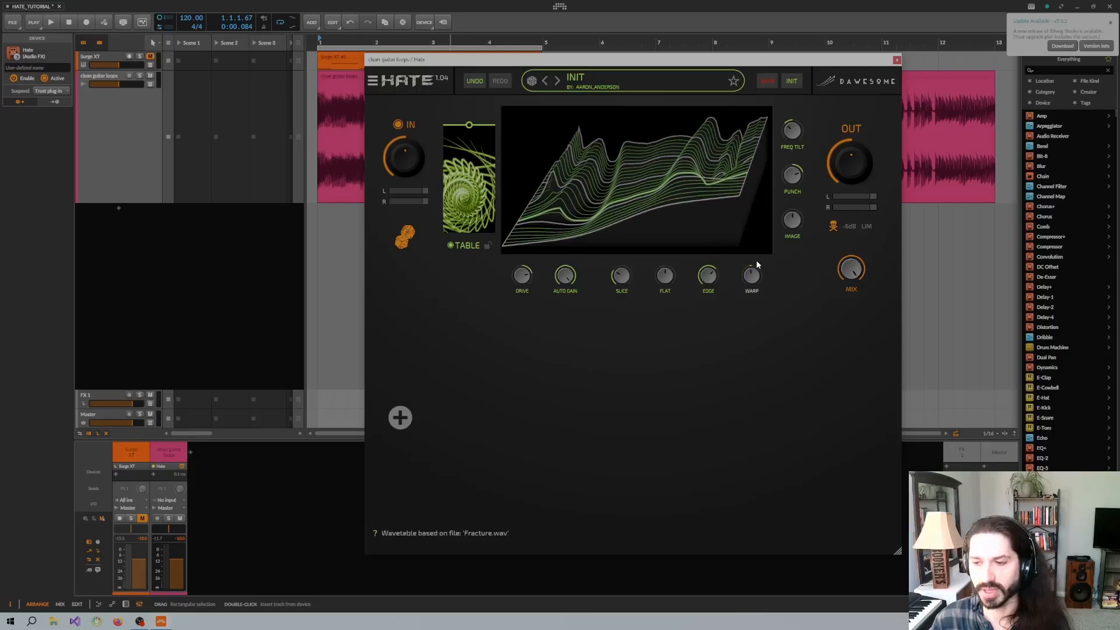
left_click_drag(755, 272, 758, 306)
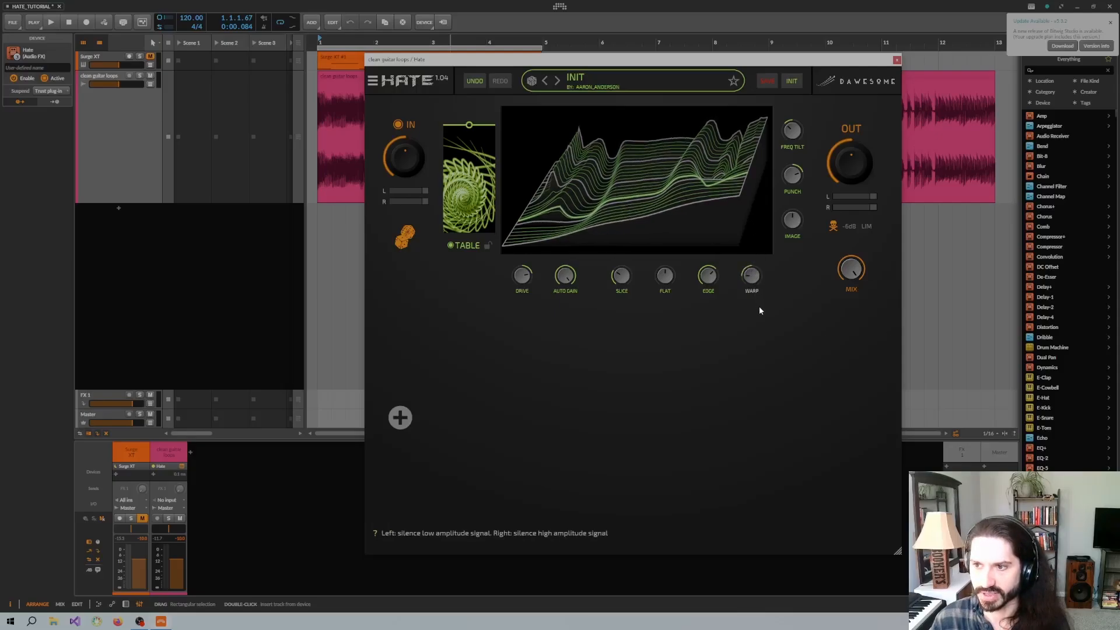
key("space")
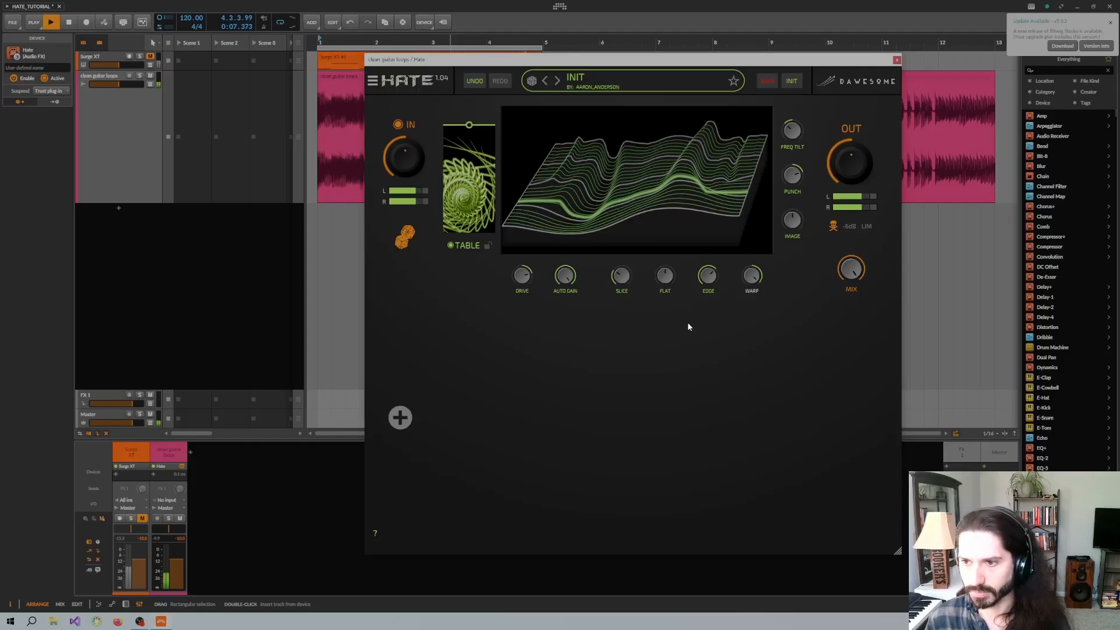
key("space")
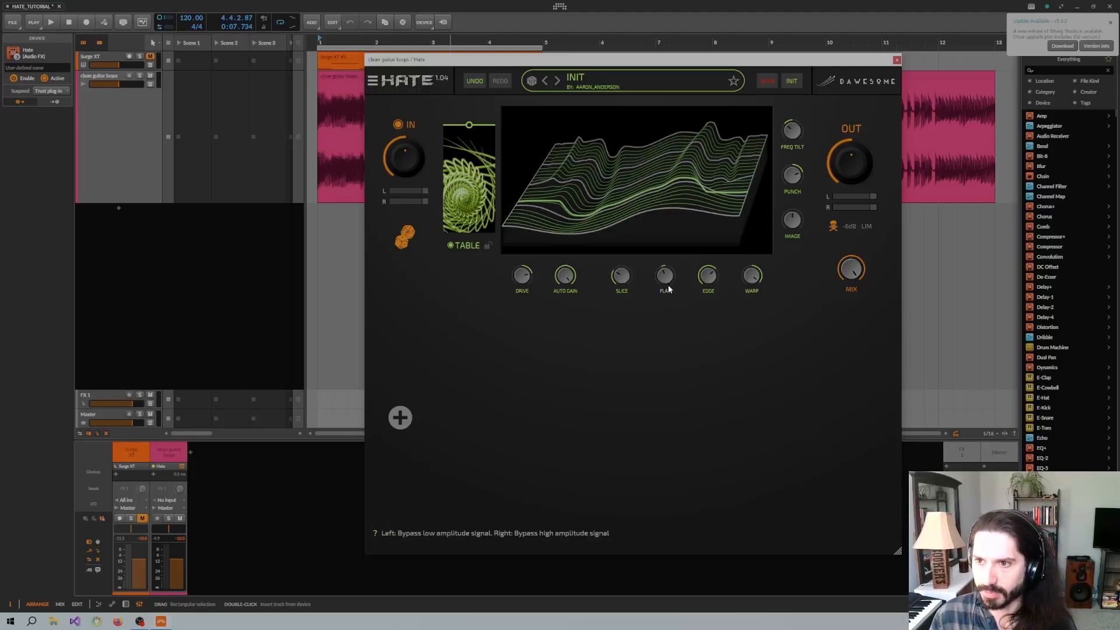
Sweep Flat both ways, audition it on the loop and leave it slightly toward bypassing the low-amplitude signal
left_click_drag(669, 292, 671, 308)
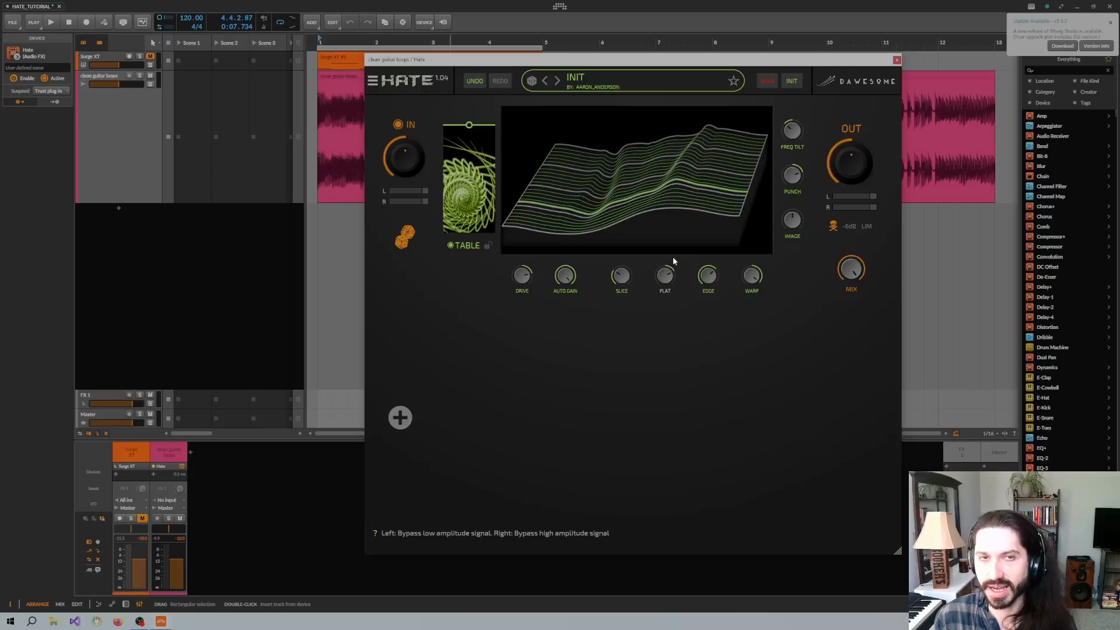
left_click_drag(673, 255, 672, 276)
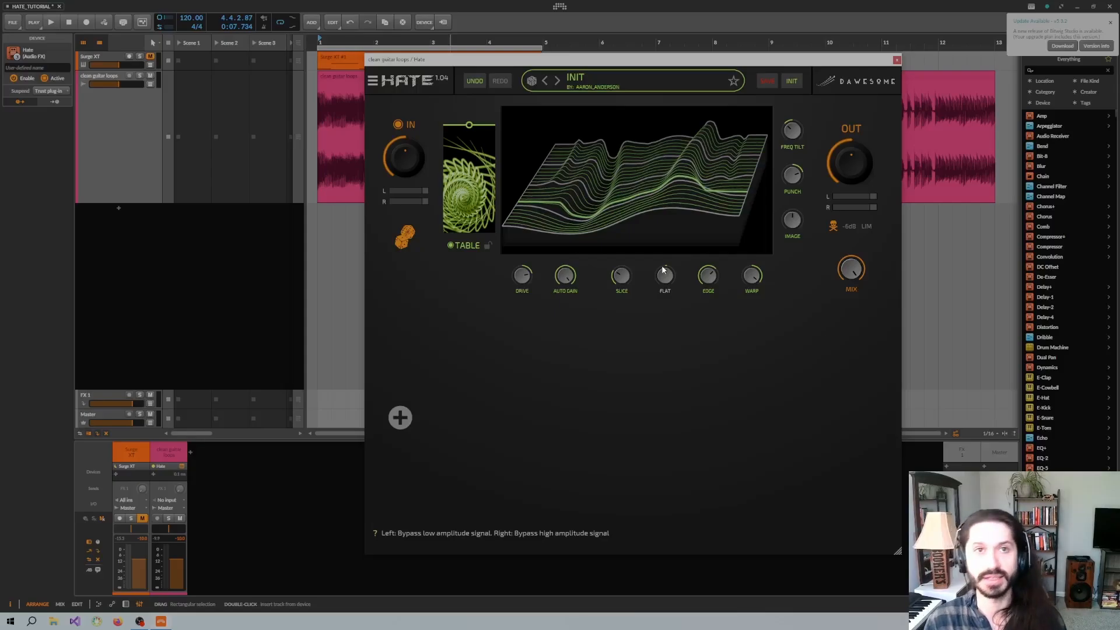
key("space")
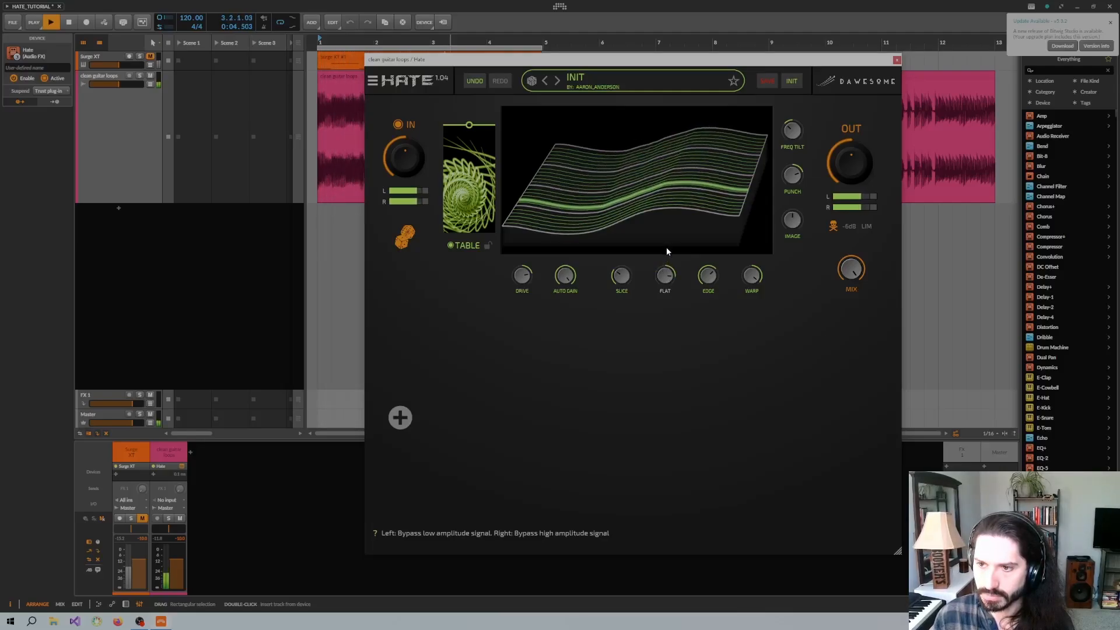
left_click_drag(668, 262, 671, 289)
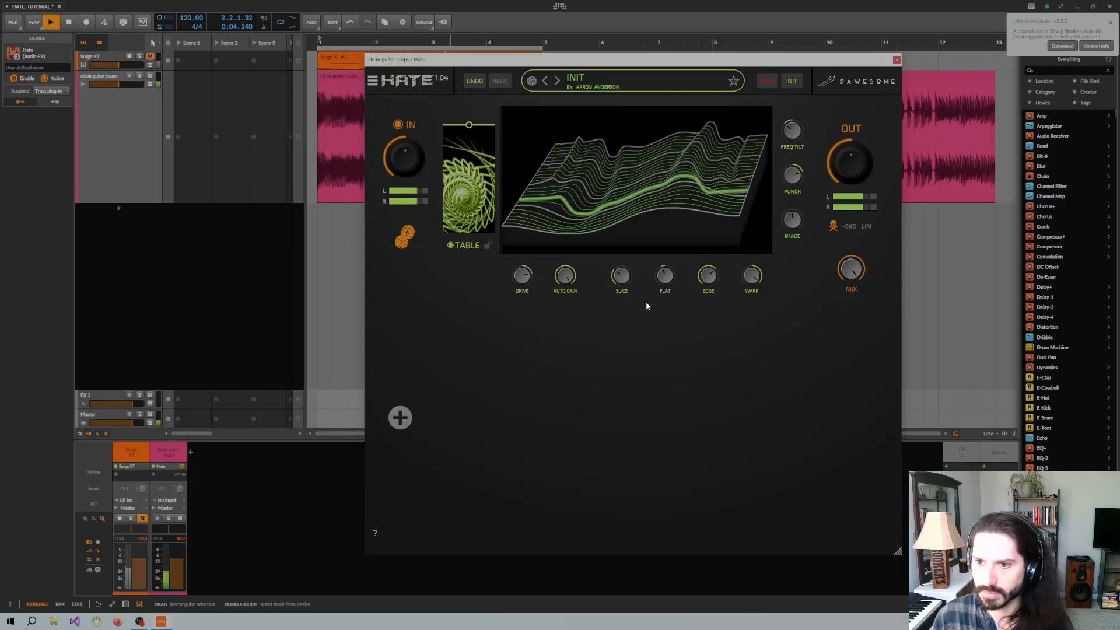
key("space")
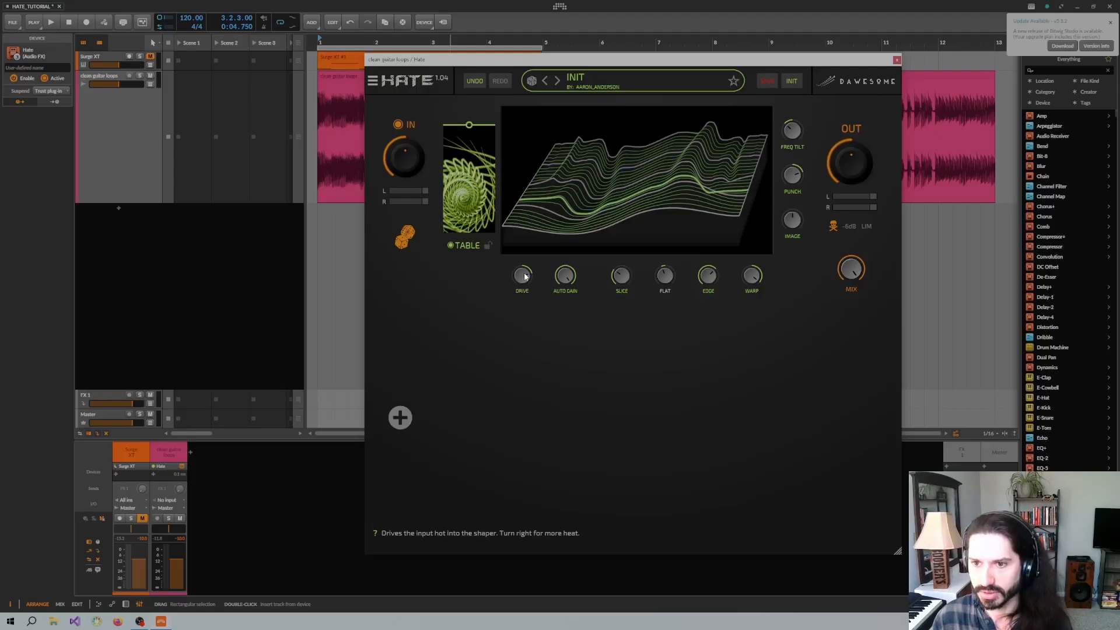
Turn Auto Gain fully down to remove level compensation and raise Drive while the loop plays
key("space")
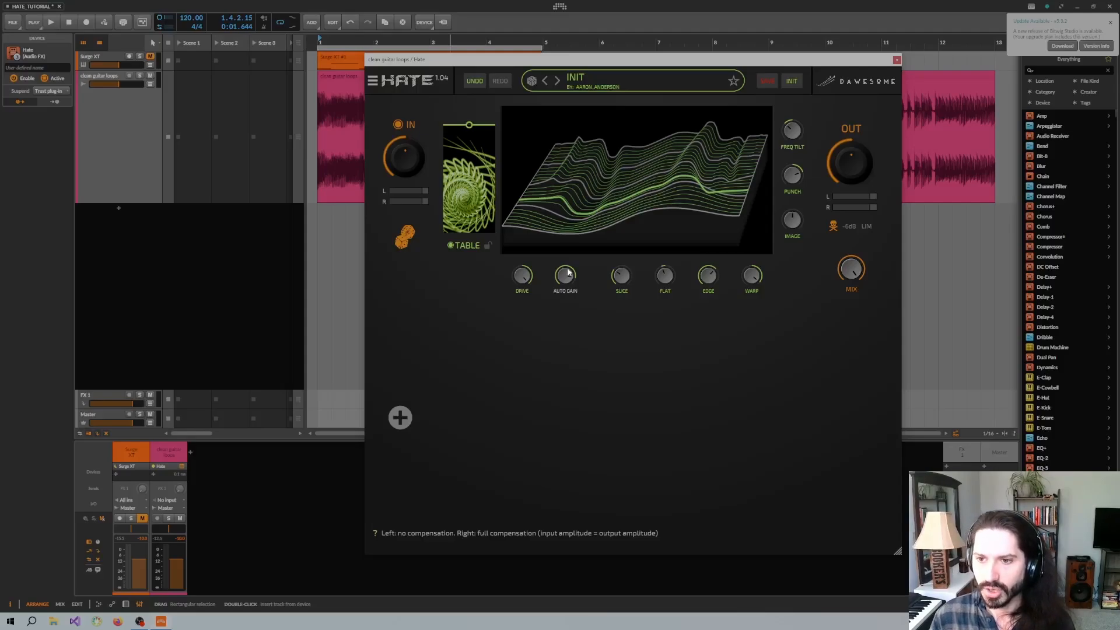
left_click_drag(567, 274, 578, 311)
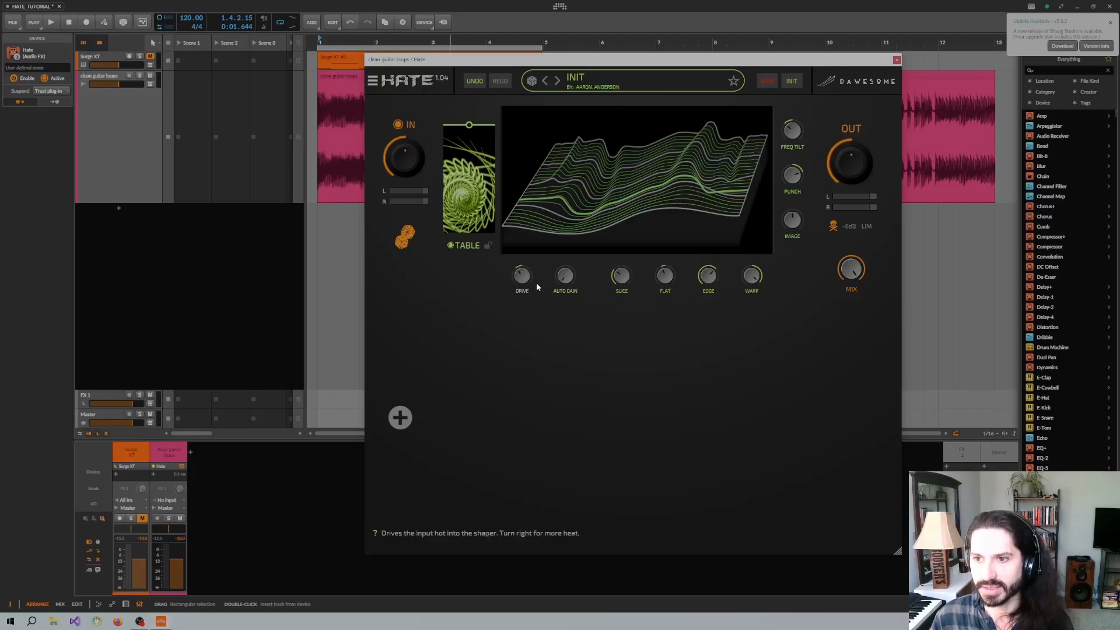
key("space")
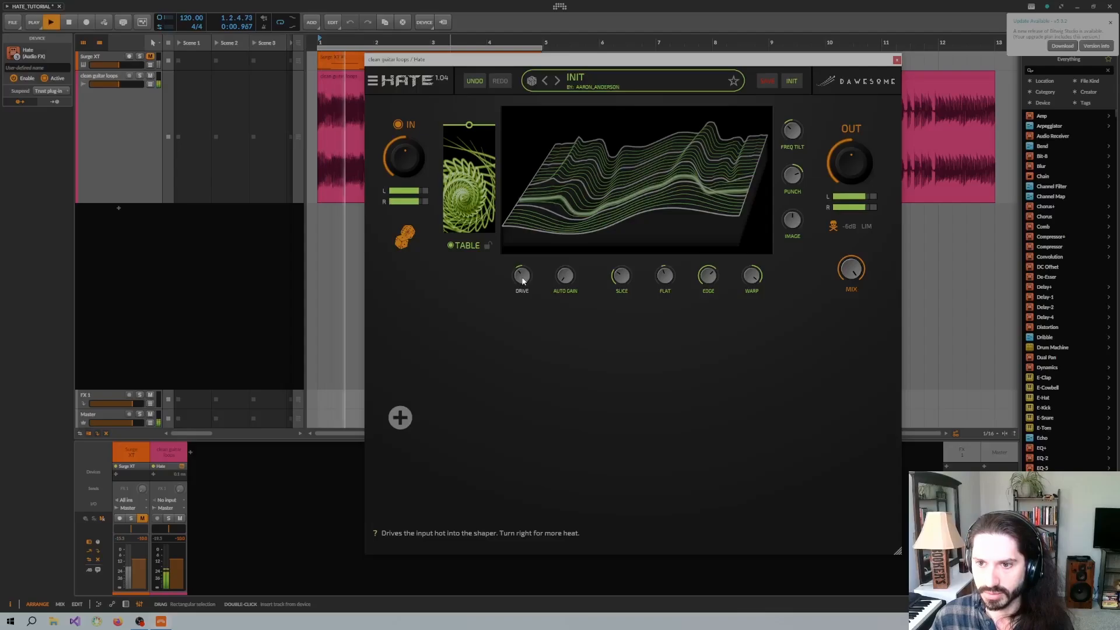
left_click_drag(522, 271, 522, 246)
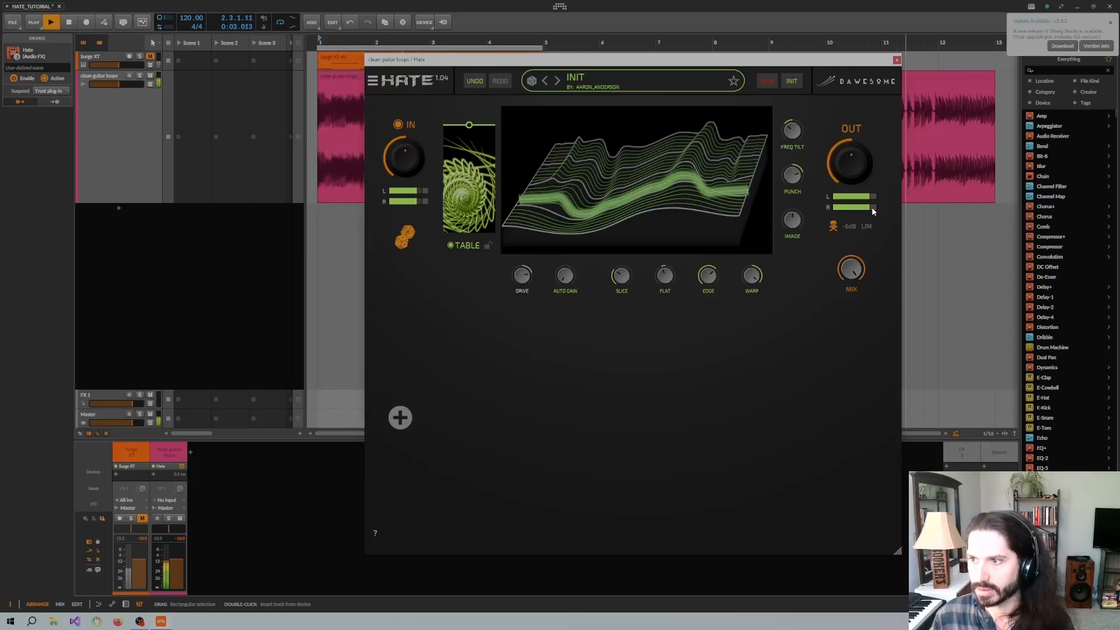
key("space")
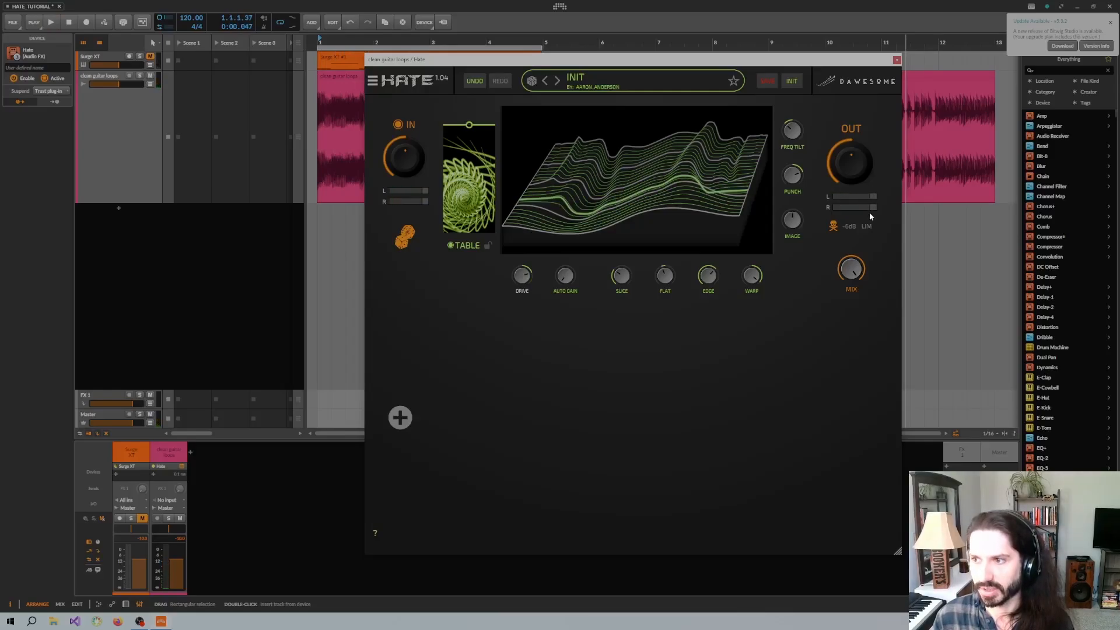
Activate the output limiter, turn Auto Gain back up and audition the loop
key("space")
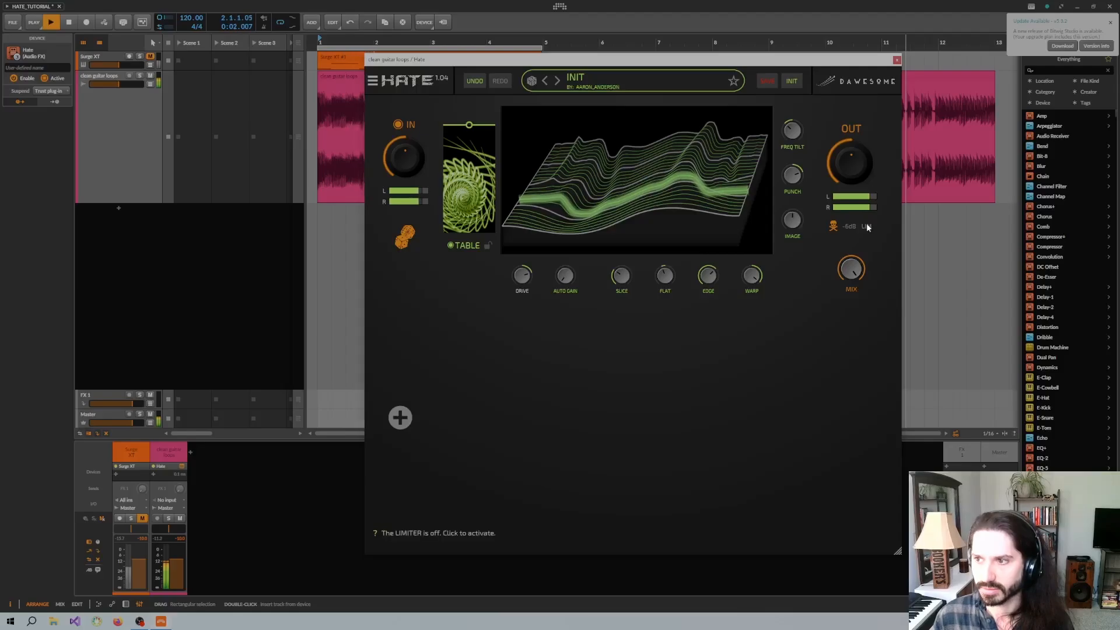
key("space")
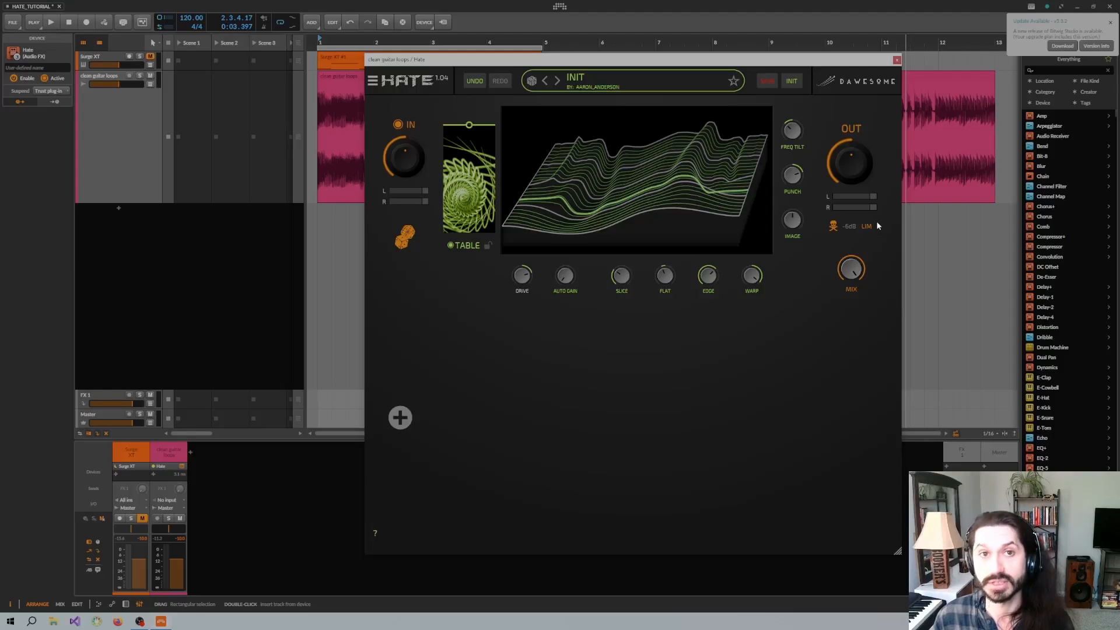
key("space")
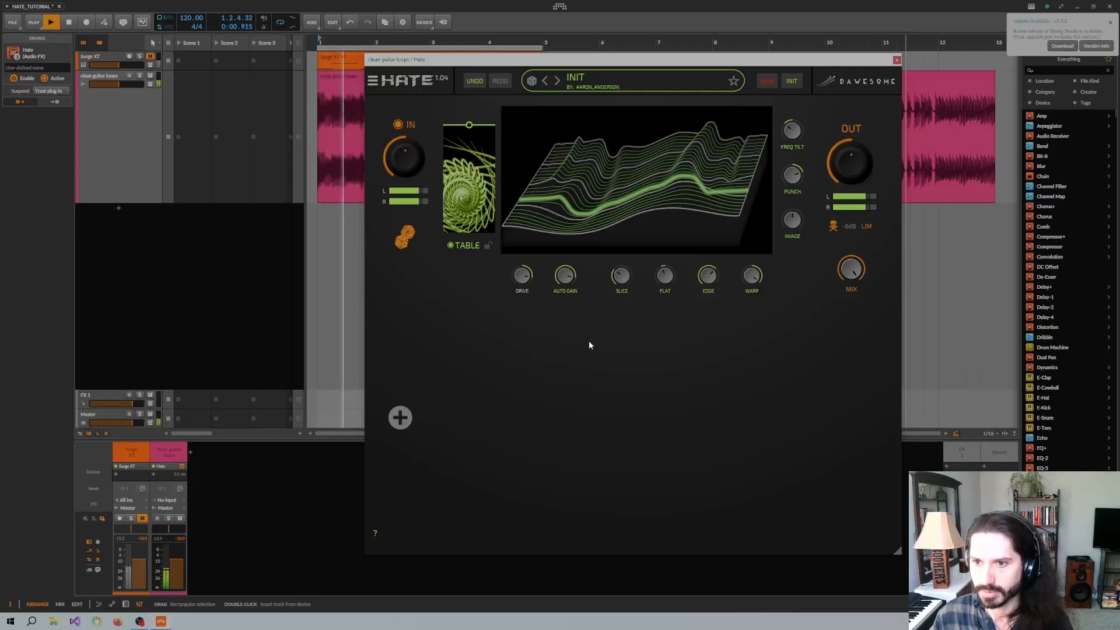
key("space")
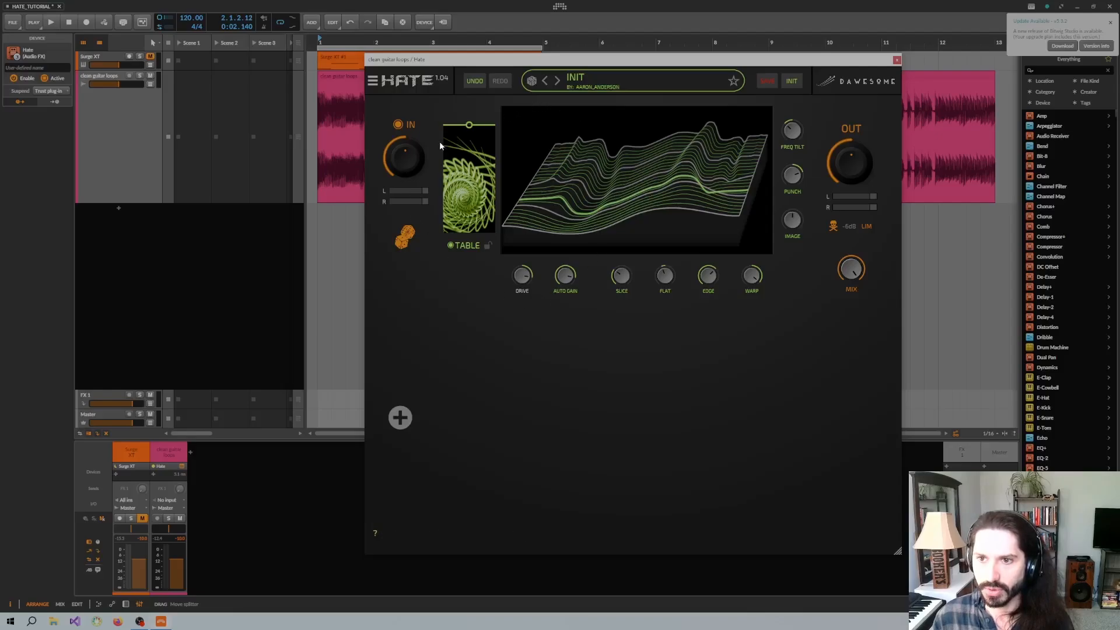
Add a second Hate device to the clean guitar loops track and place it first in the device chain
left_click(152, 473)
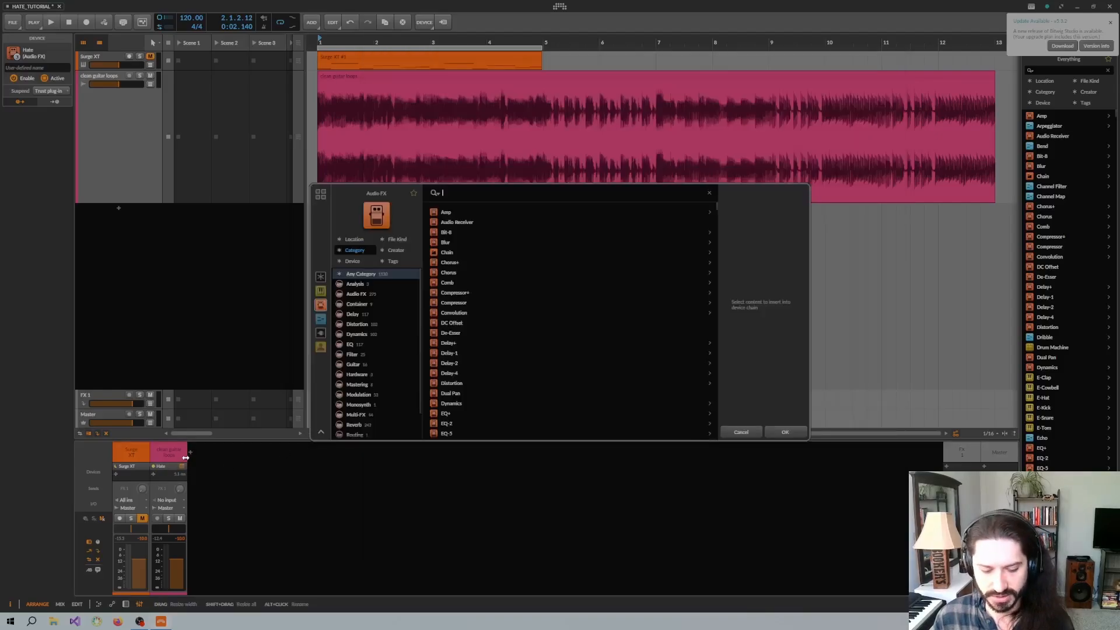
type("hate")
double_click(445, 212)
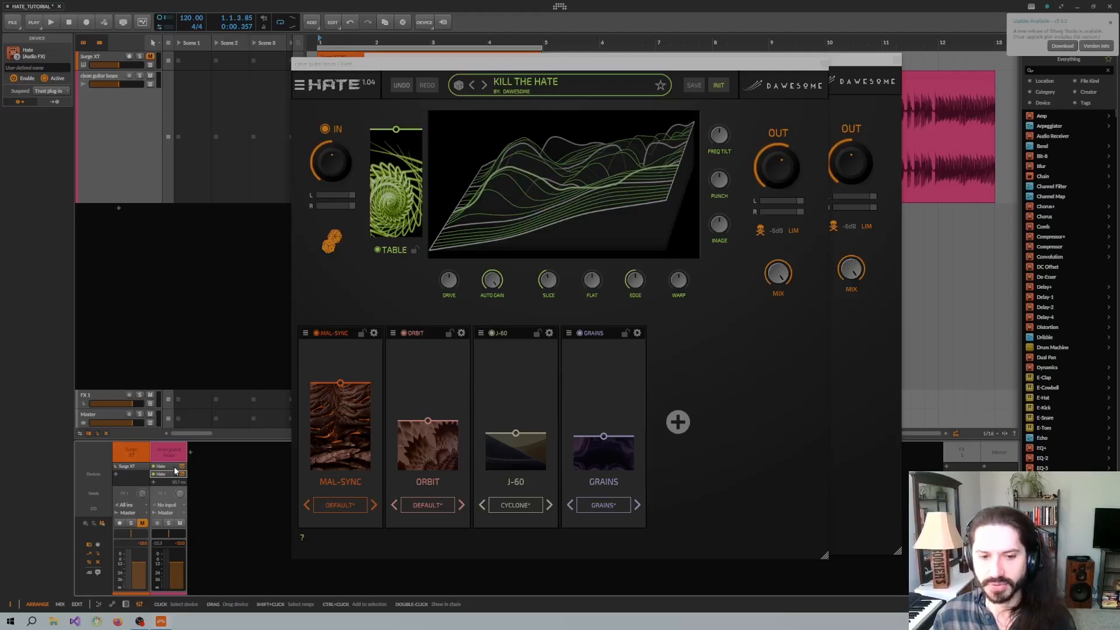
left_click(175, 471)
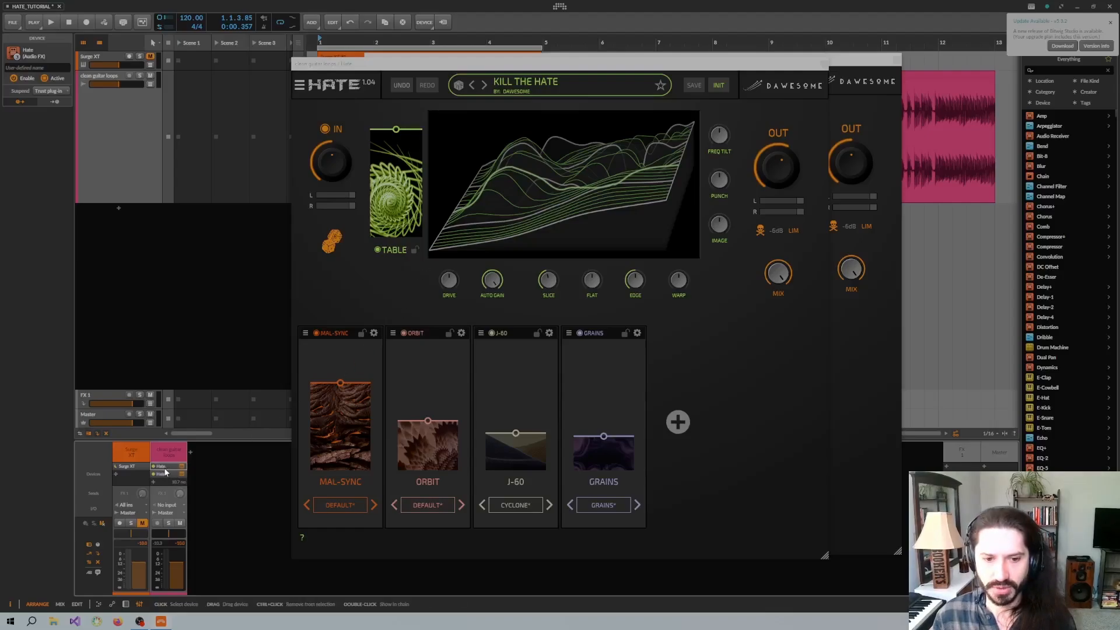
left_click(182, 467)
left_click(182, 466)
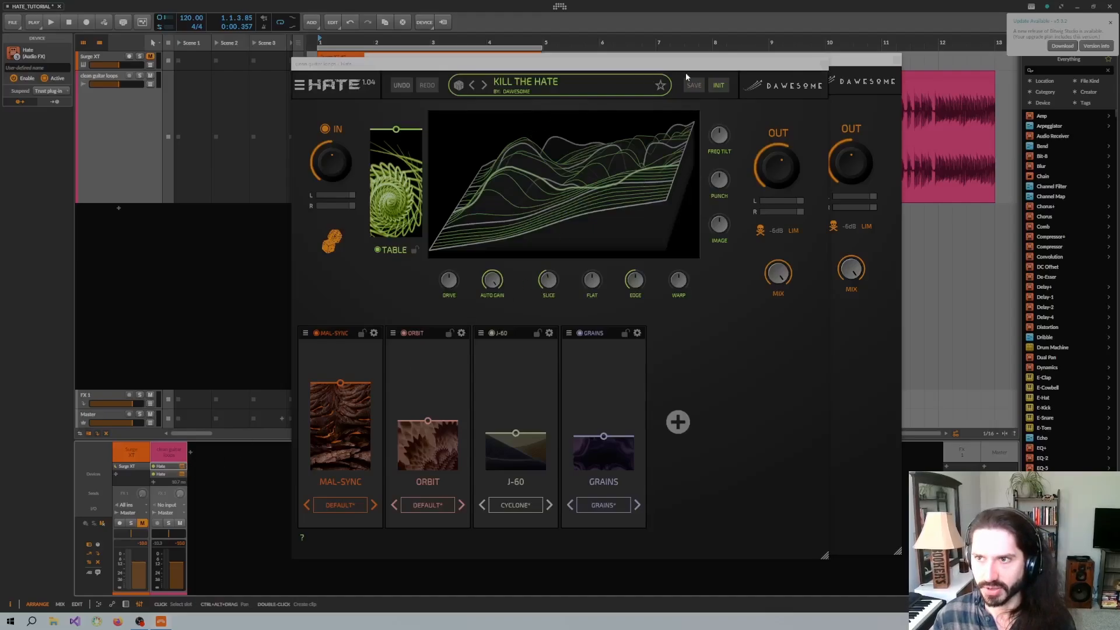
Reset the new Hate instance to INIT and arrange the two plug-in windows side by side
left_click(717, 86)
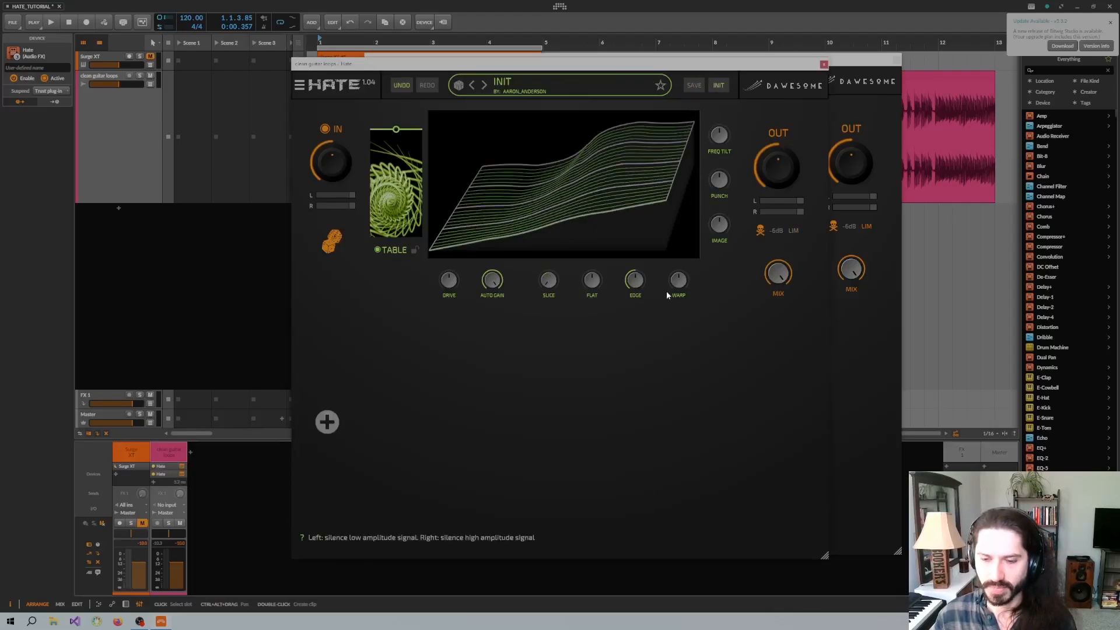
left_click_drag(612, 70, 343, 48)
left_click_drag(600, 60, 796, 44)
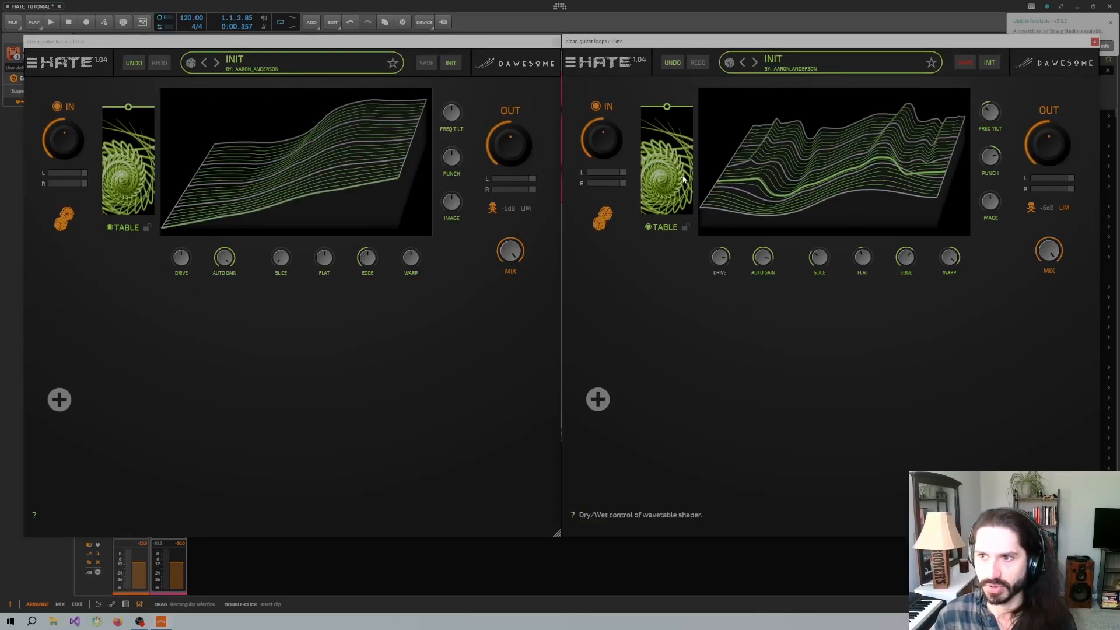
Switch off the wavetable shaper in the new Hate instance, add a Compressor module and expand its full controls
left_click(109, 228)
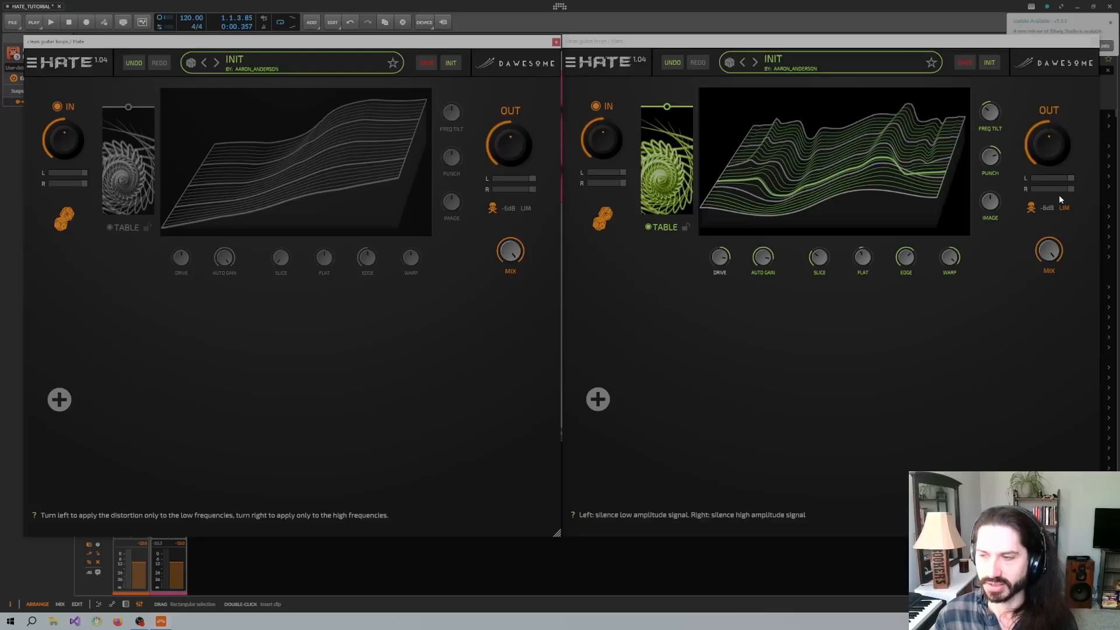
left_click(59, 399)
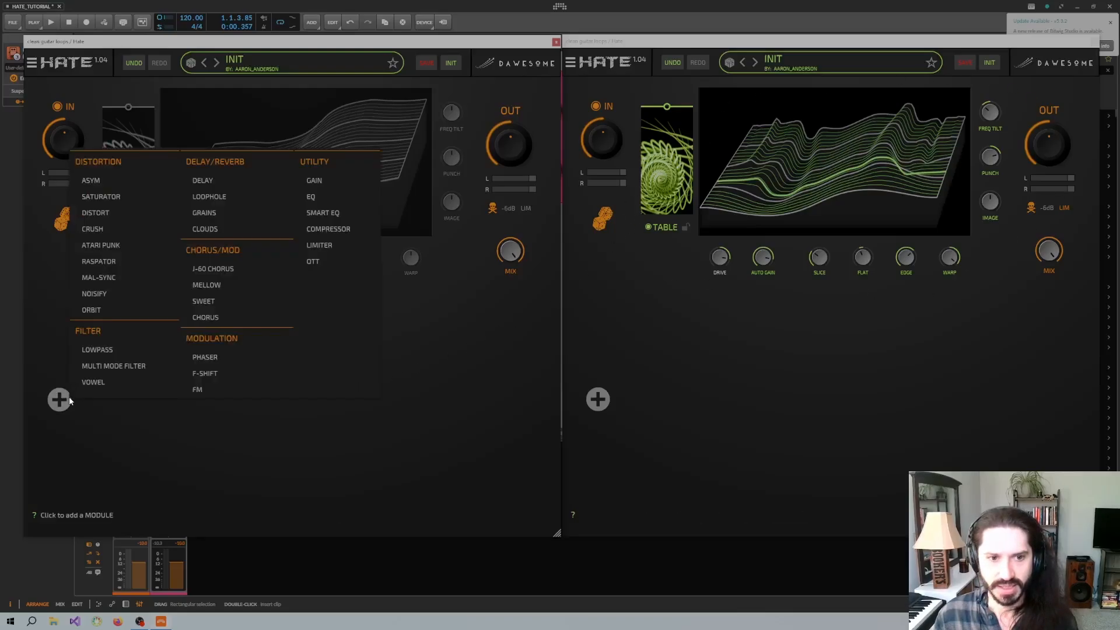
left_click(324, 229)
left_click(106, 311)
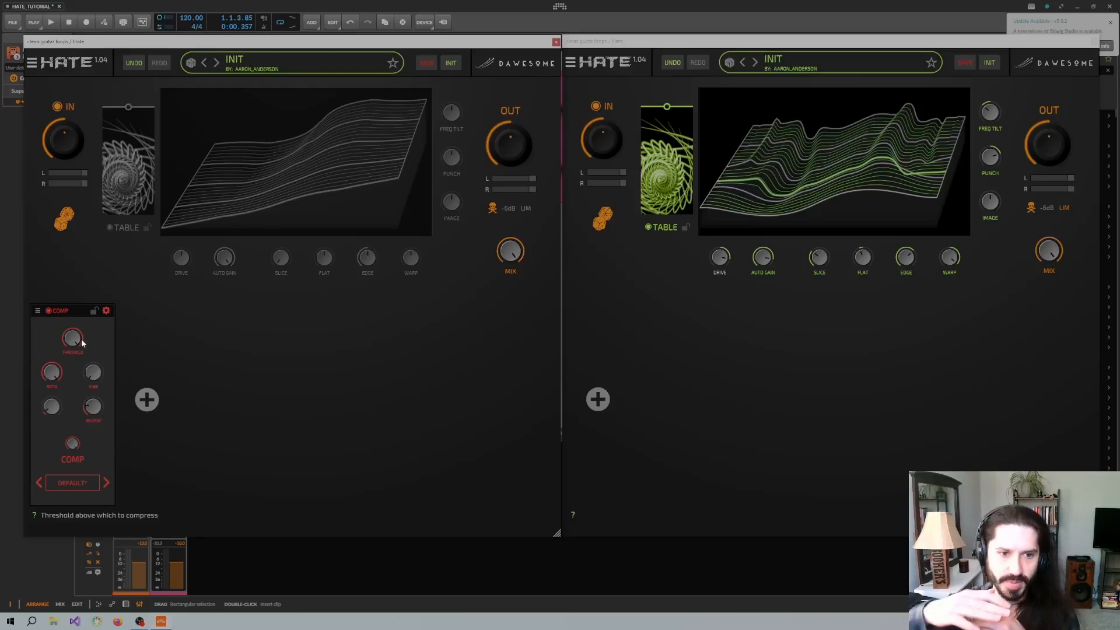
Bypass the original Hate instance and play the loop through the compressor instance alone
left_click(596, 107)
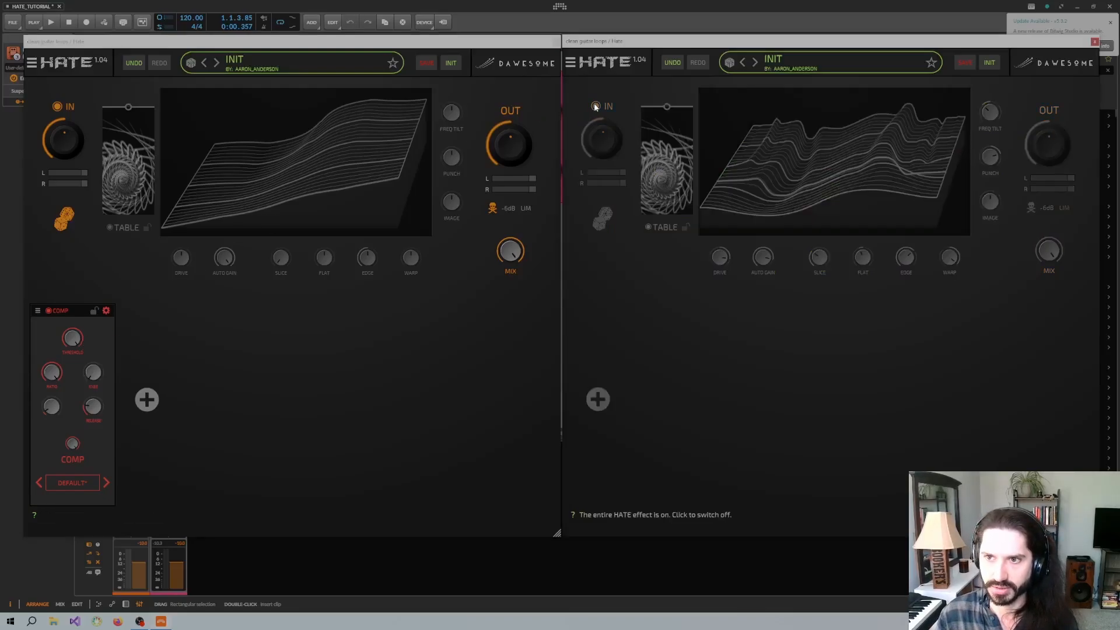
key("space")
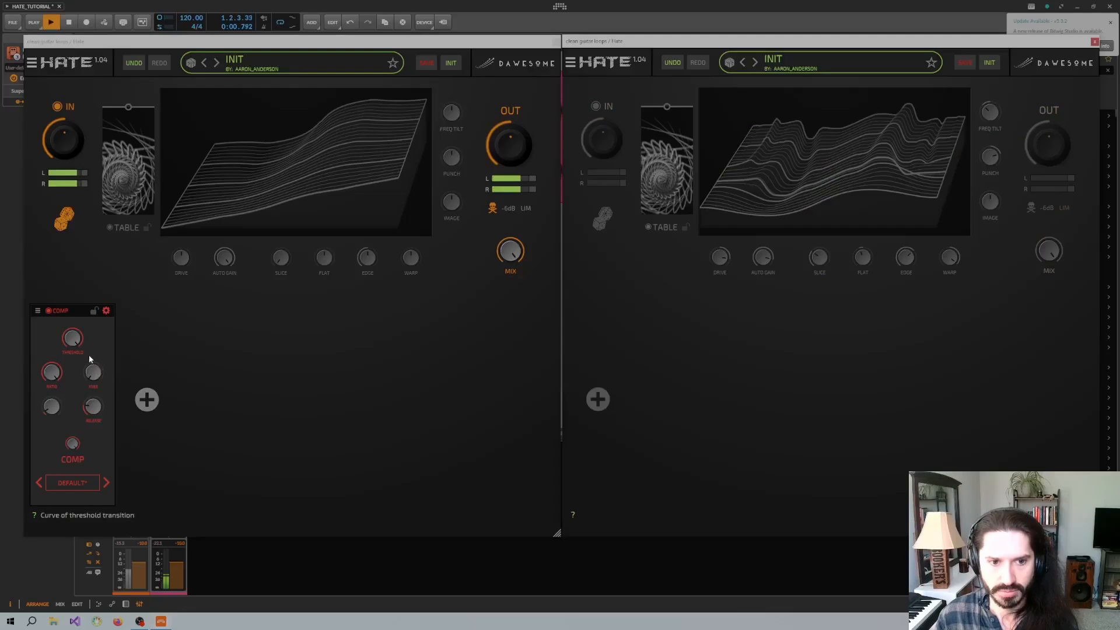
Lower the compressor's threshold and ratio while the guitar loop plays, and stop playback
left_click(75, 343)
left_click_drag(74, 343, 77, 361)
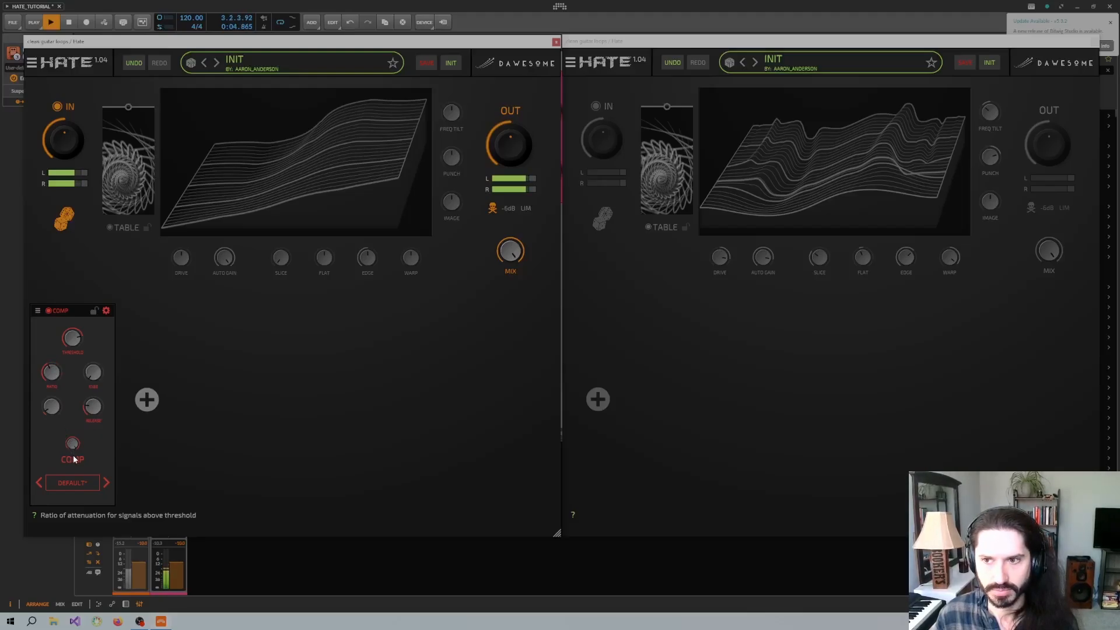
key("space")
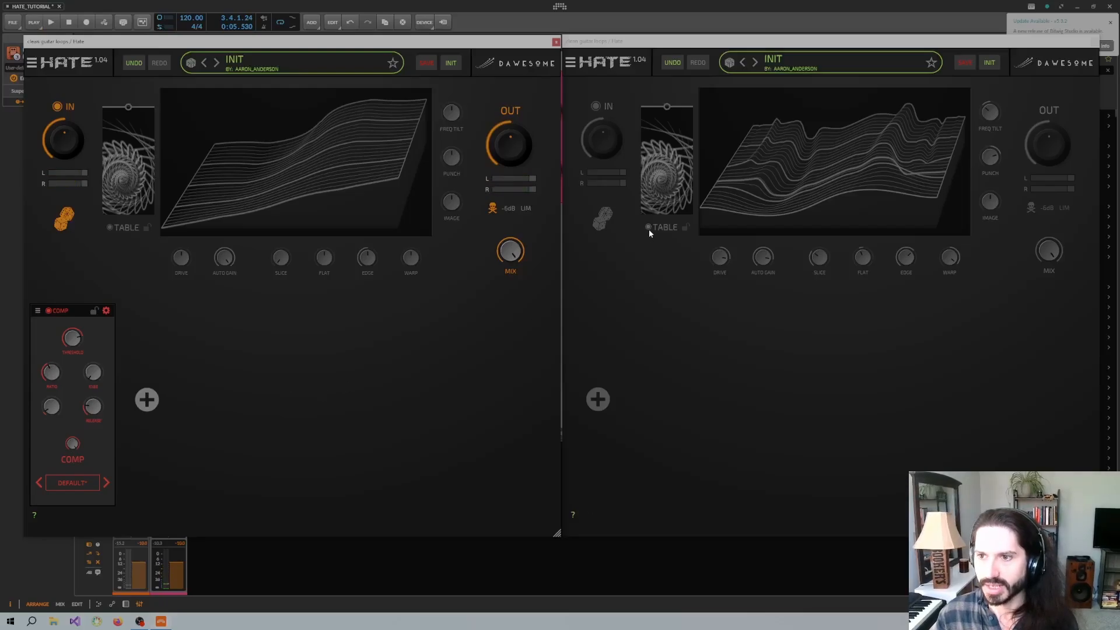
Reactivate the original Hate instance and play the loop, toggling the compressor instance off and on to compare the sound
left_click(648, 227)
left_click(648, 227)
left_click(595, 106)
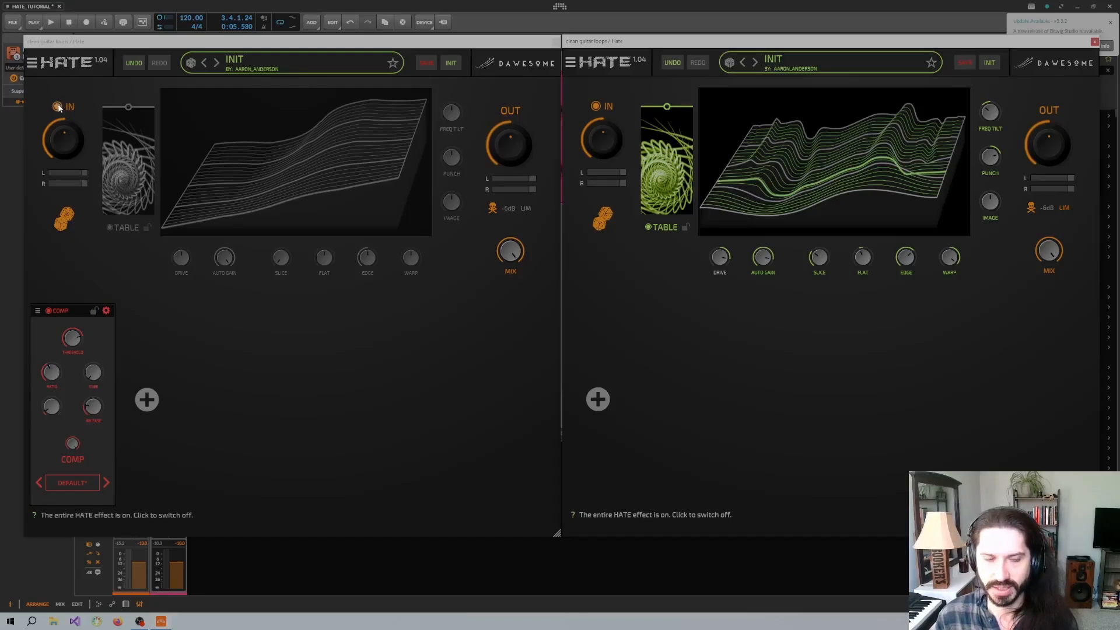
key("space")
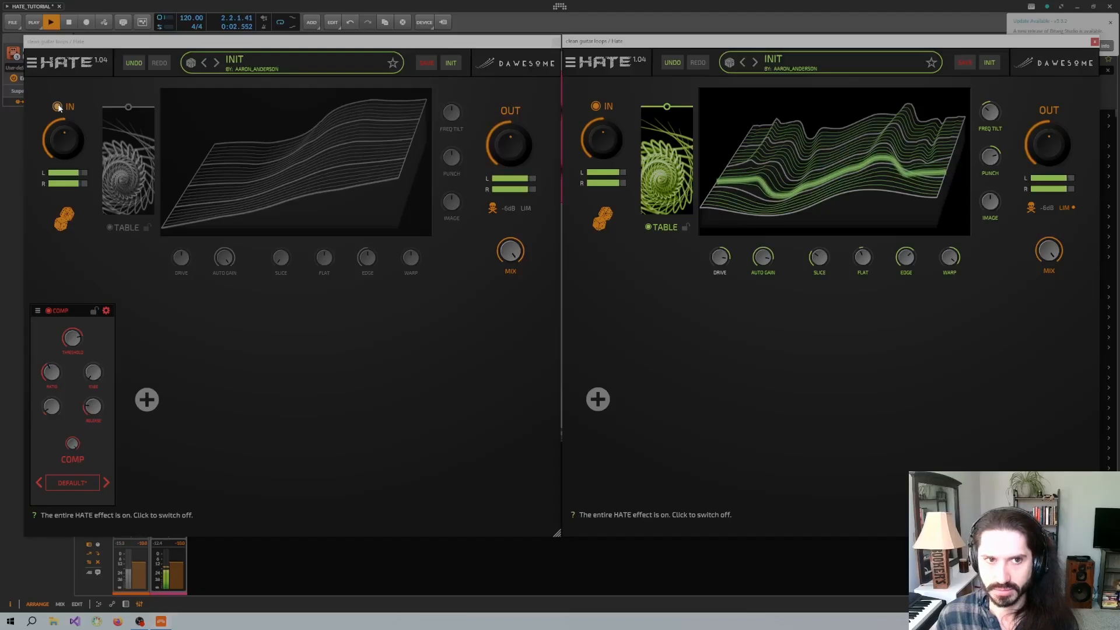
left_click(57, 107)
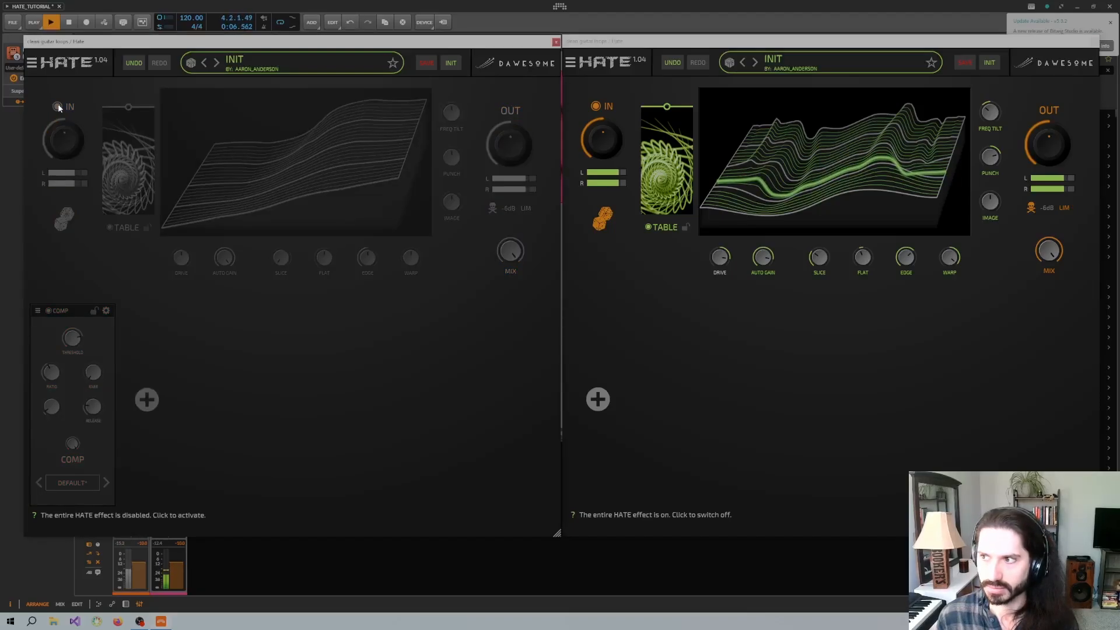
left_click(58, 107)
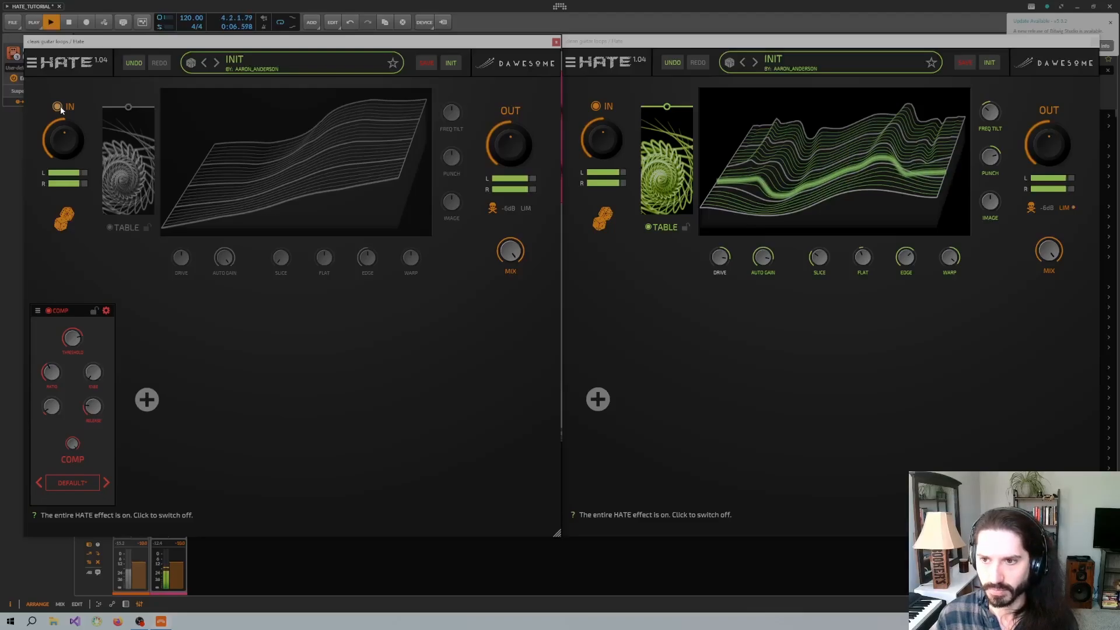
key("space")
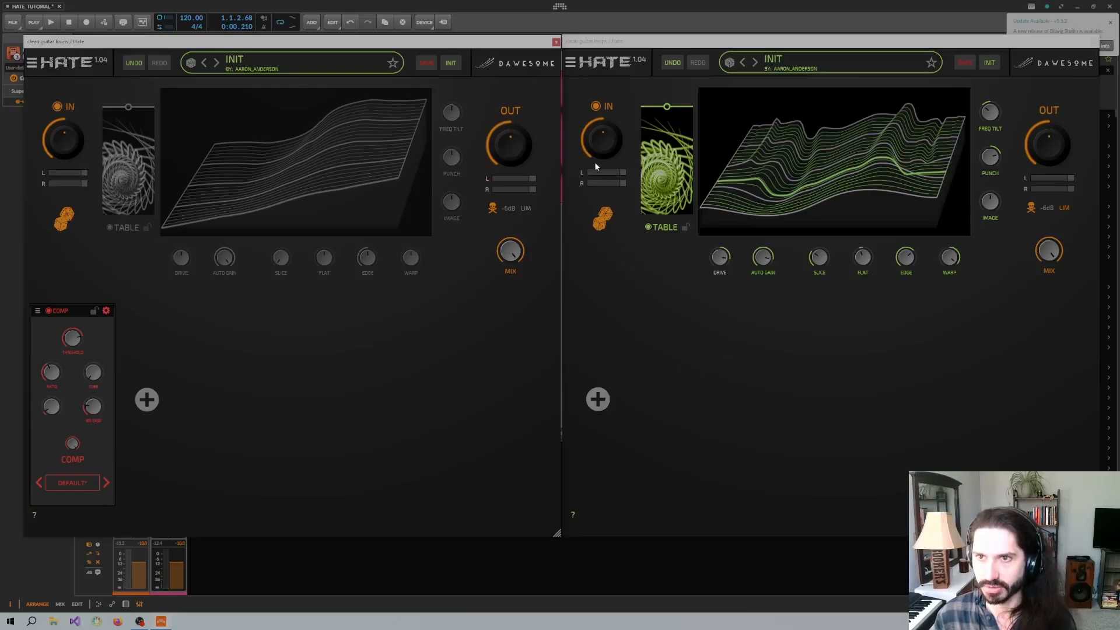
Close the compressor instance's window and add a Delay module to the original Hate instance
left_click(556, 42)
left_click_drag(585, 44, 265, 49)
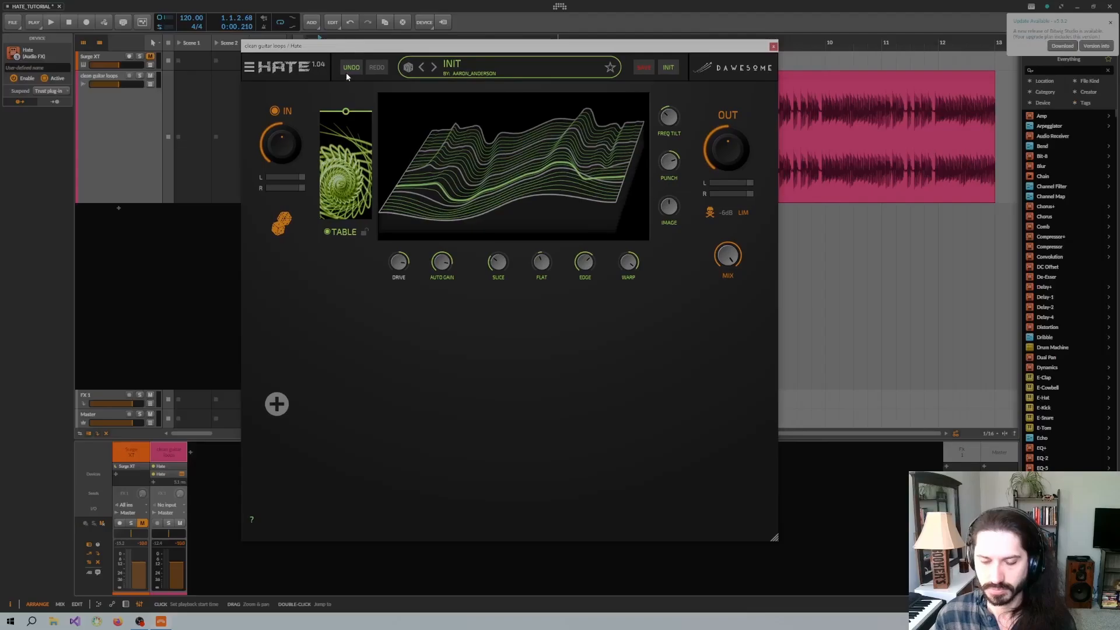
left_click(277, 403)
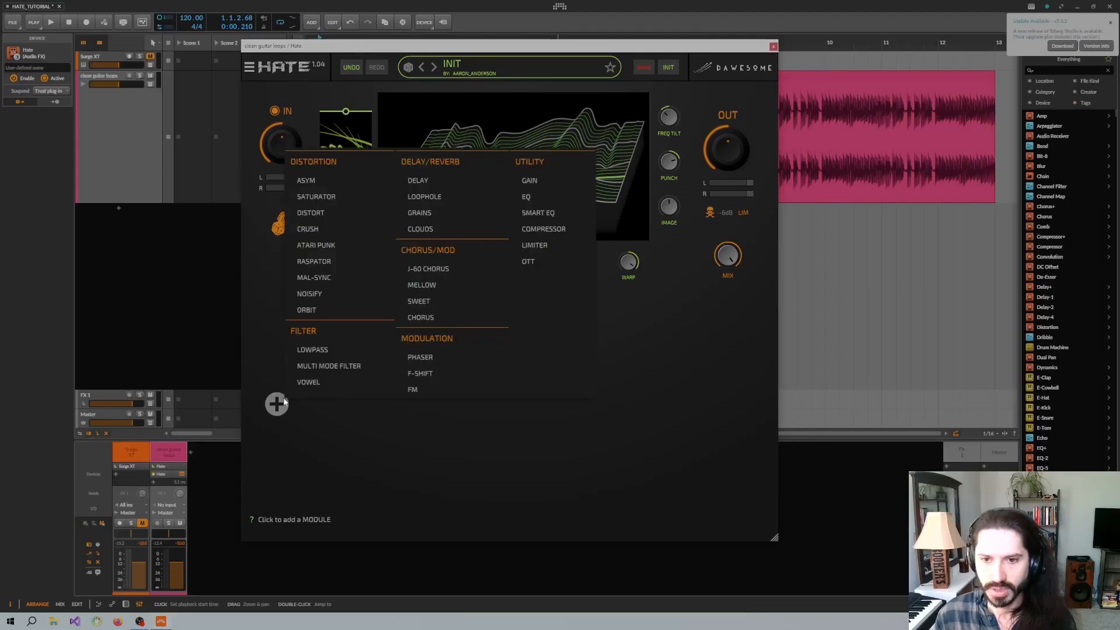
left_click(435, 181)
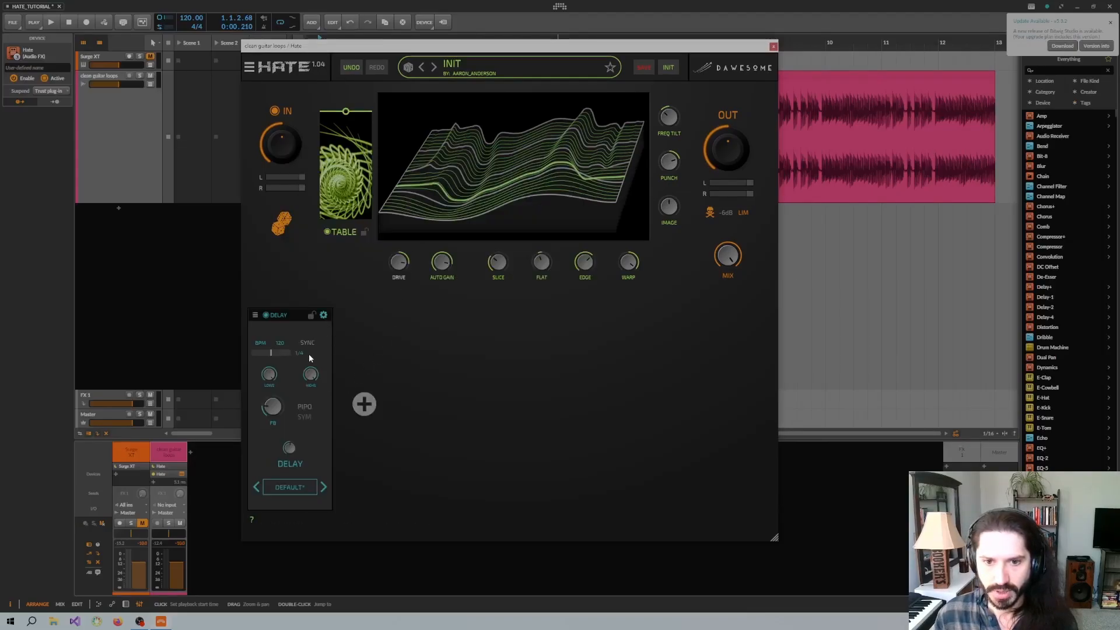
Turn on tempo sync for the Delay module, raise its feedback and audition the loop through it
left_click(305, 341)
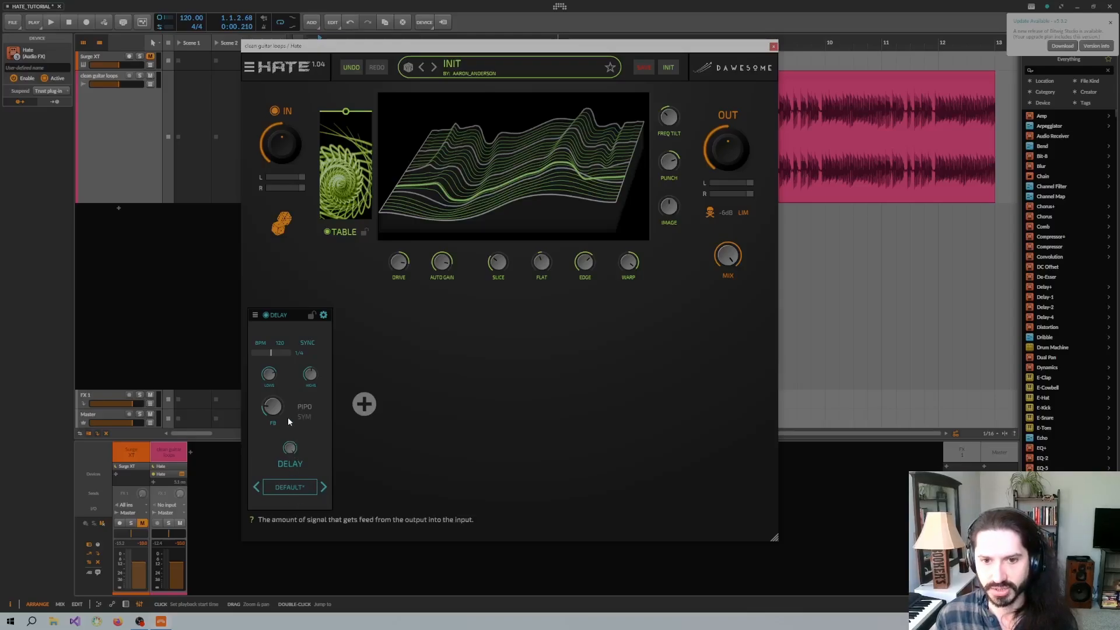
key("space")
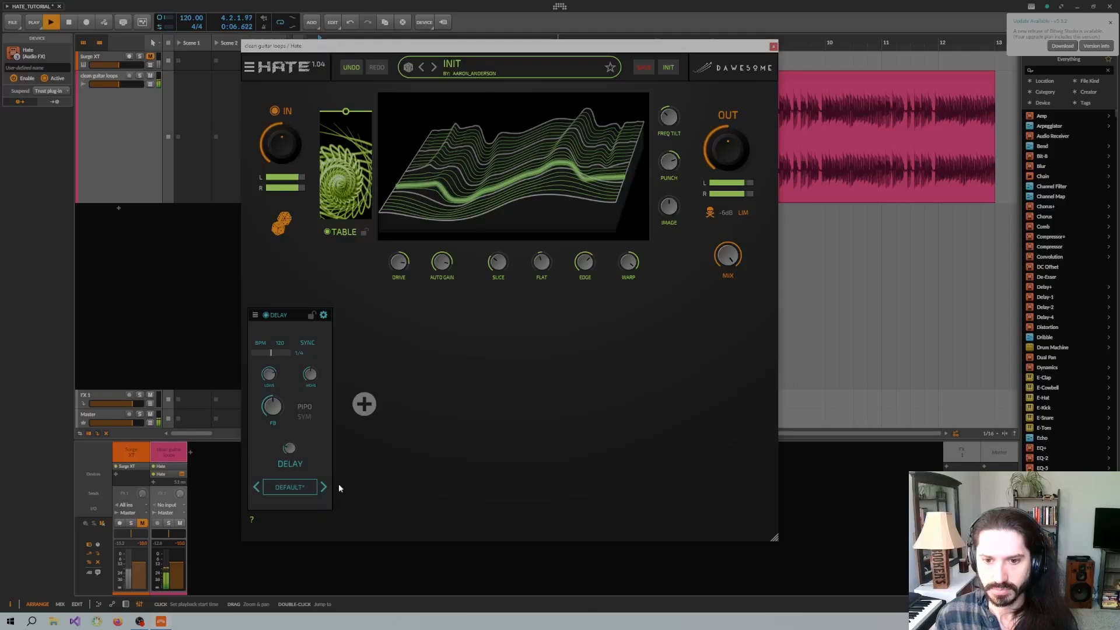
key("space")
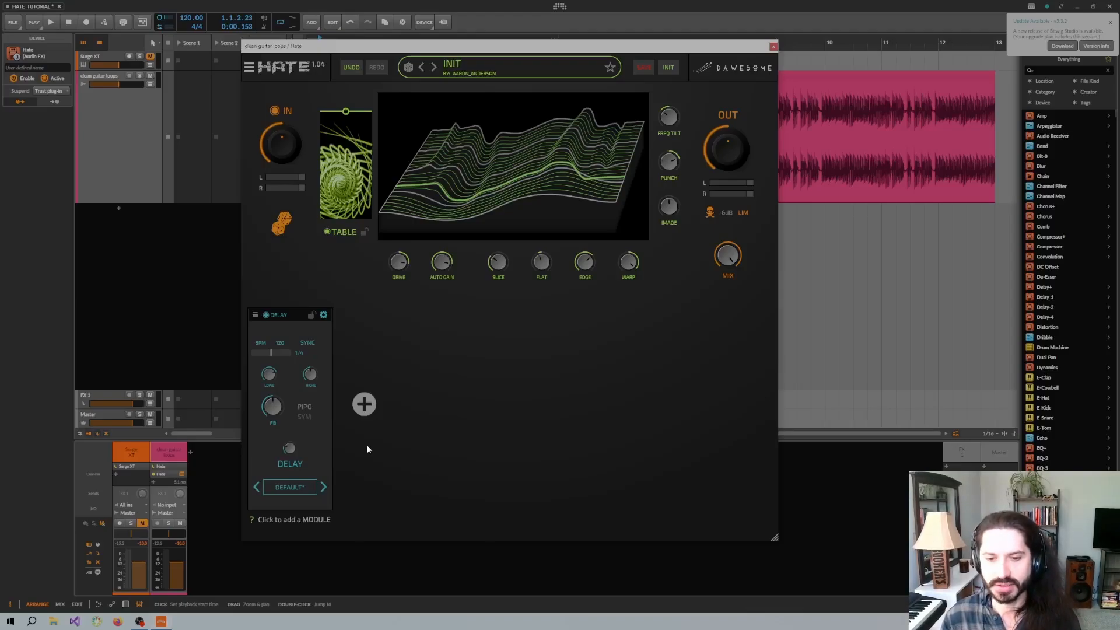
Add a Distort module after the Delay, raise its drive and set its distortion type to Soft
left_click(365, 405)
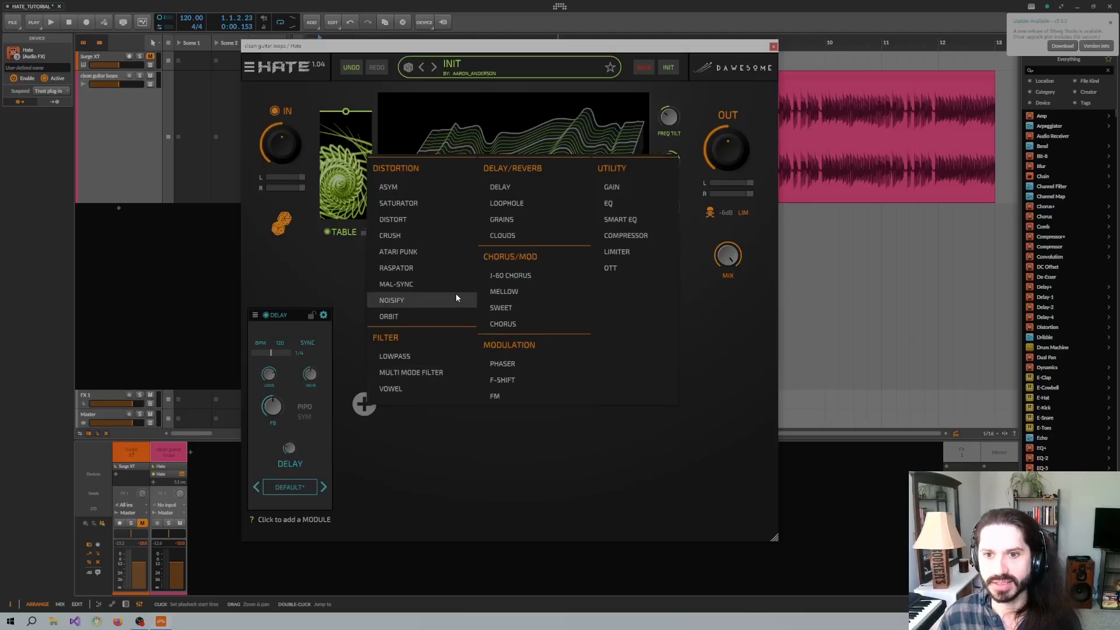
left_click(411, 219)
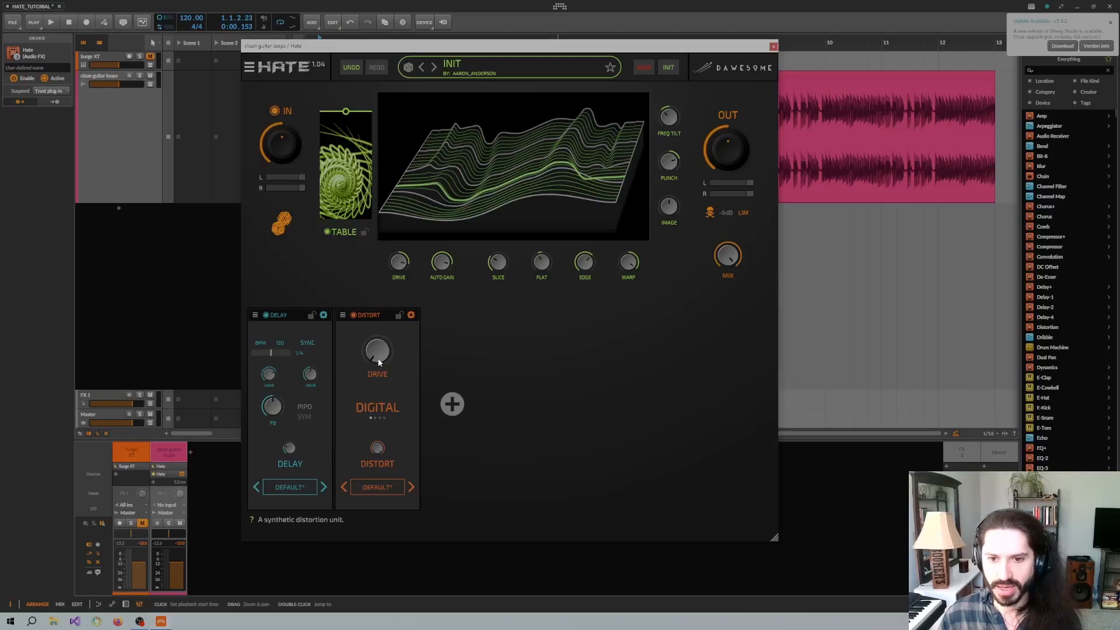
left_click_drag(378, 362, 379, 328)
left_click(382, 418)
Audition the loop with the Distort module after the Delay and lower its drive
key("space")
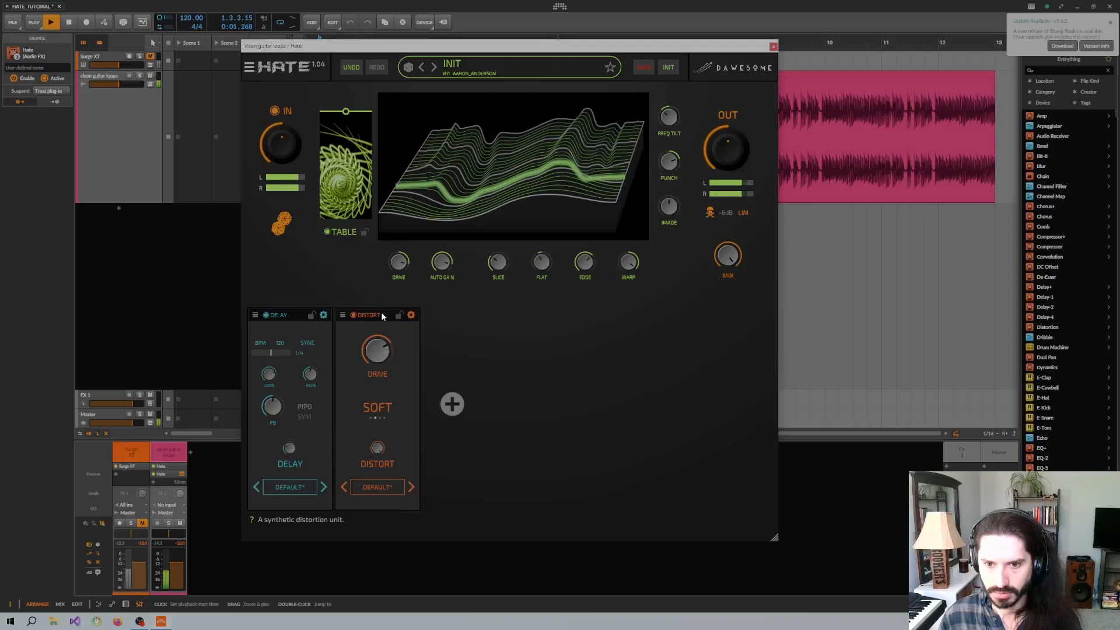
left_click_drag(381, 346, 393, 379)
key("space")
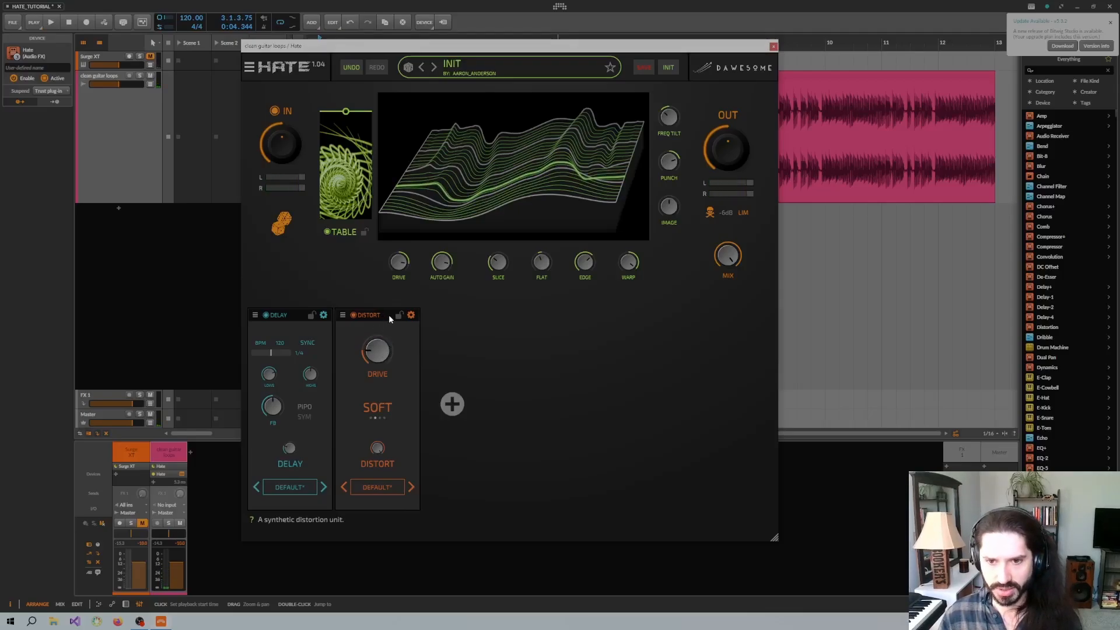
Move the Distort module ahead of the Delay and raise its drive to maximum while the loop plays
left_click_drag(387, 317, 268, 313)
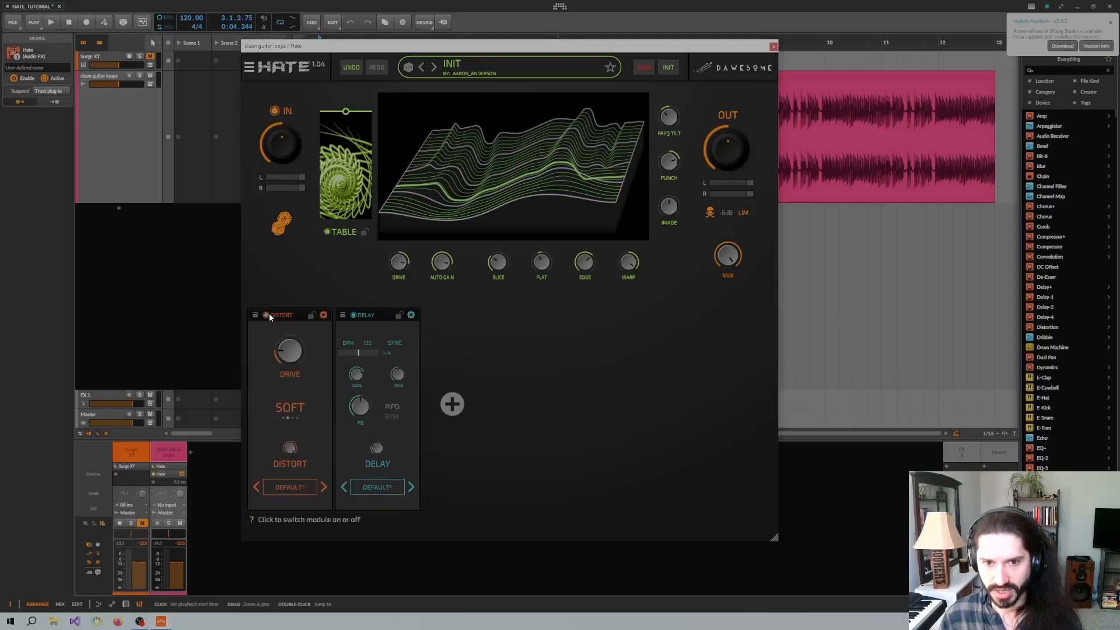
key("space")
left_click_drag(290, 365, 289, 306)
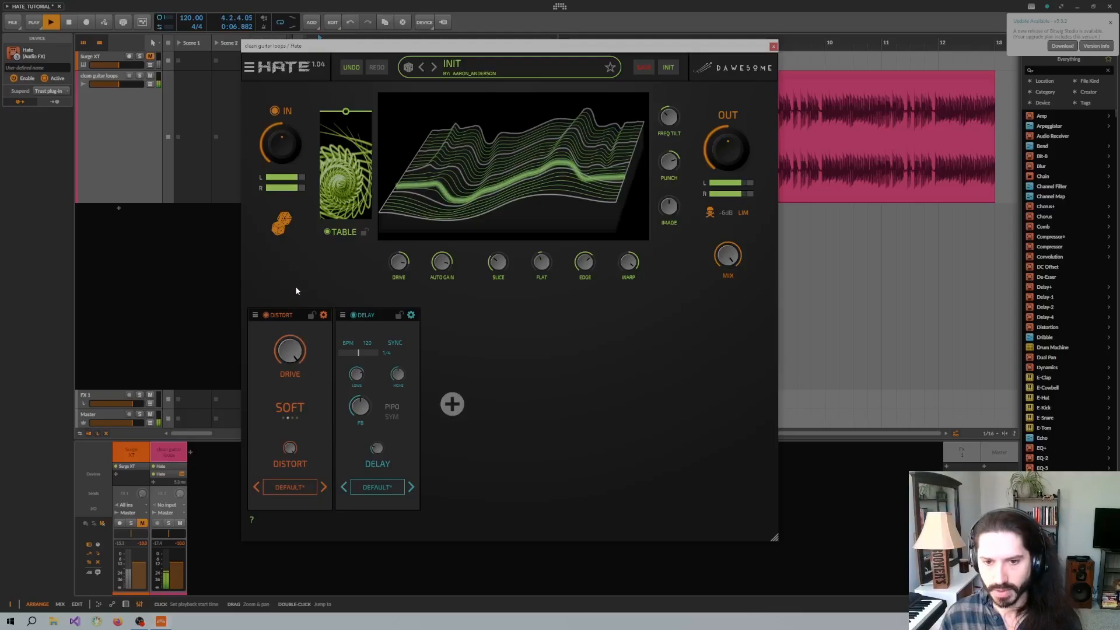
key("space")
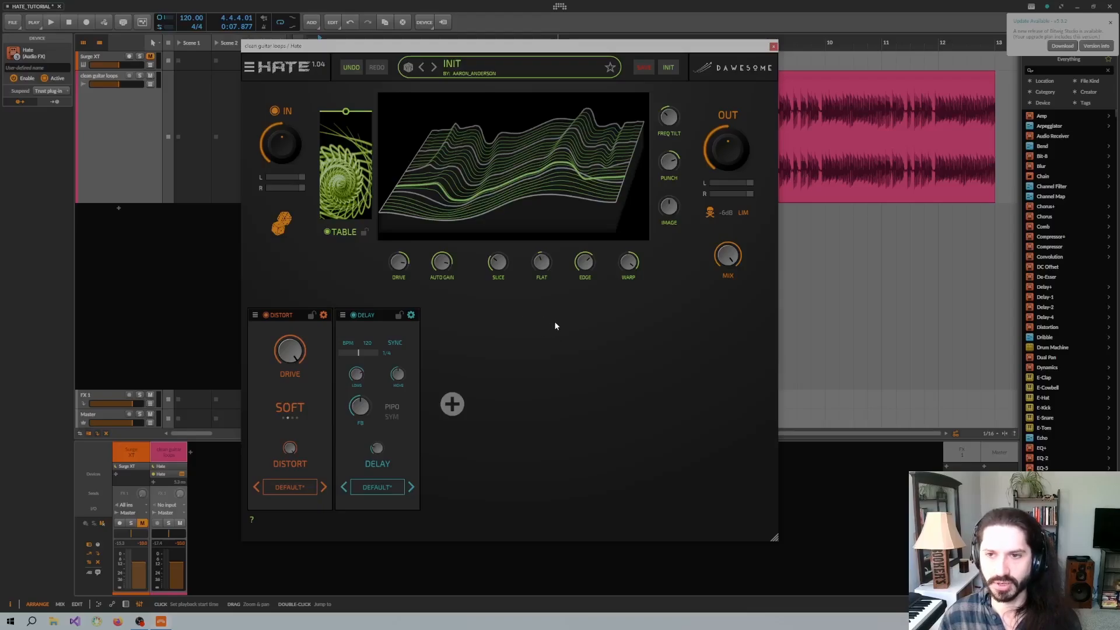
Close the plug-in window, mute the clean guitar loops track, unmute Surge XT and audition the synth part
left_click(774, 46)
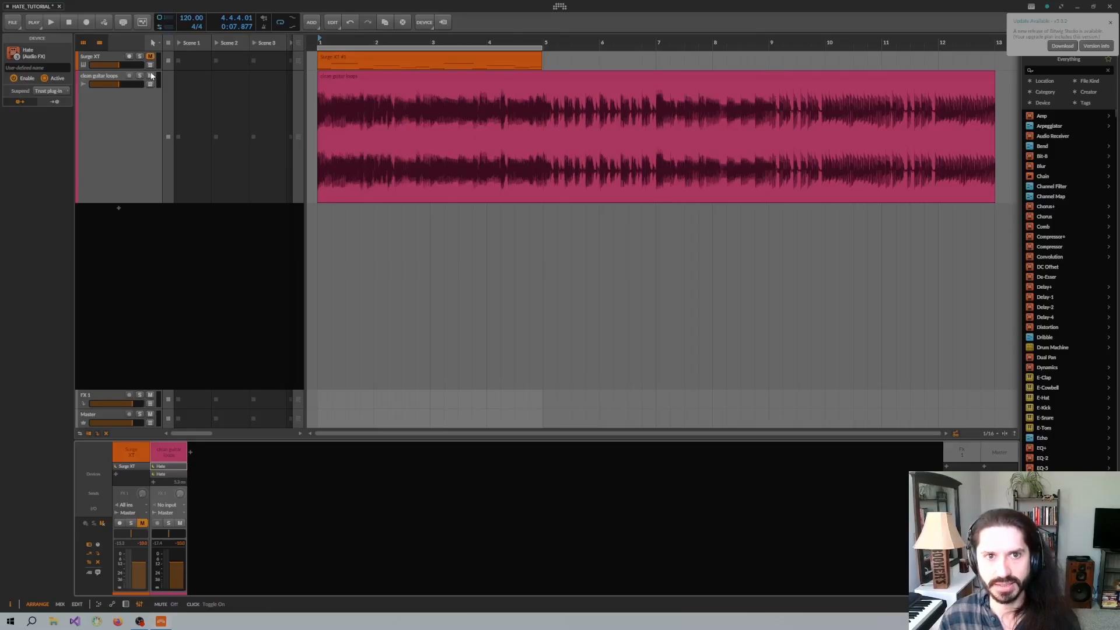
left_click(151, 76)
left_click(150, 56)
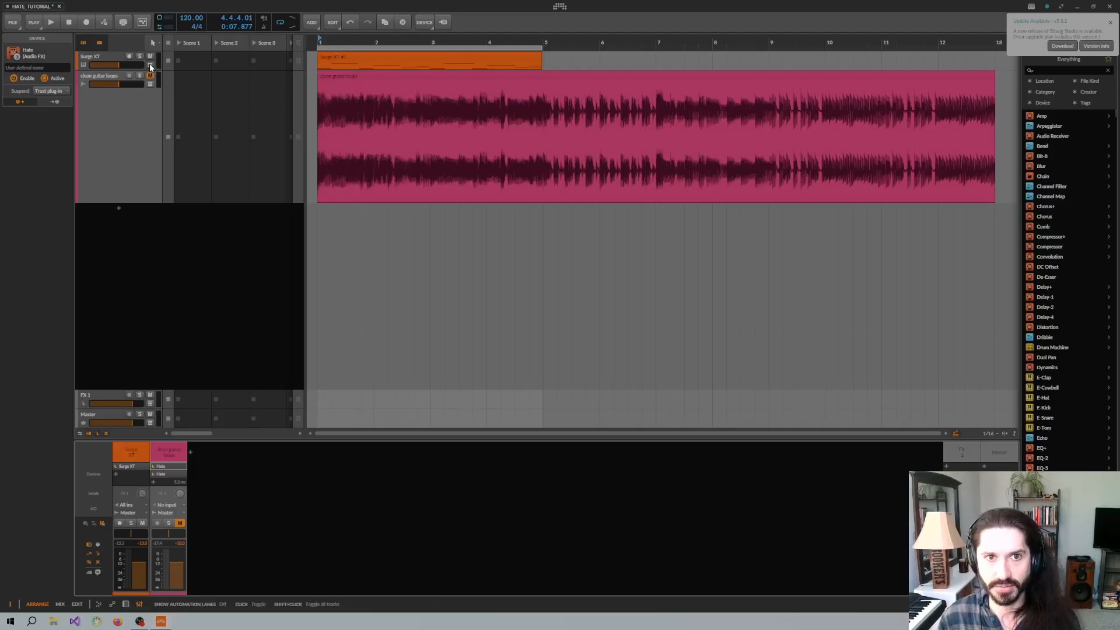
key("space")
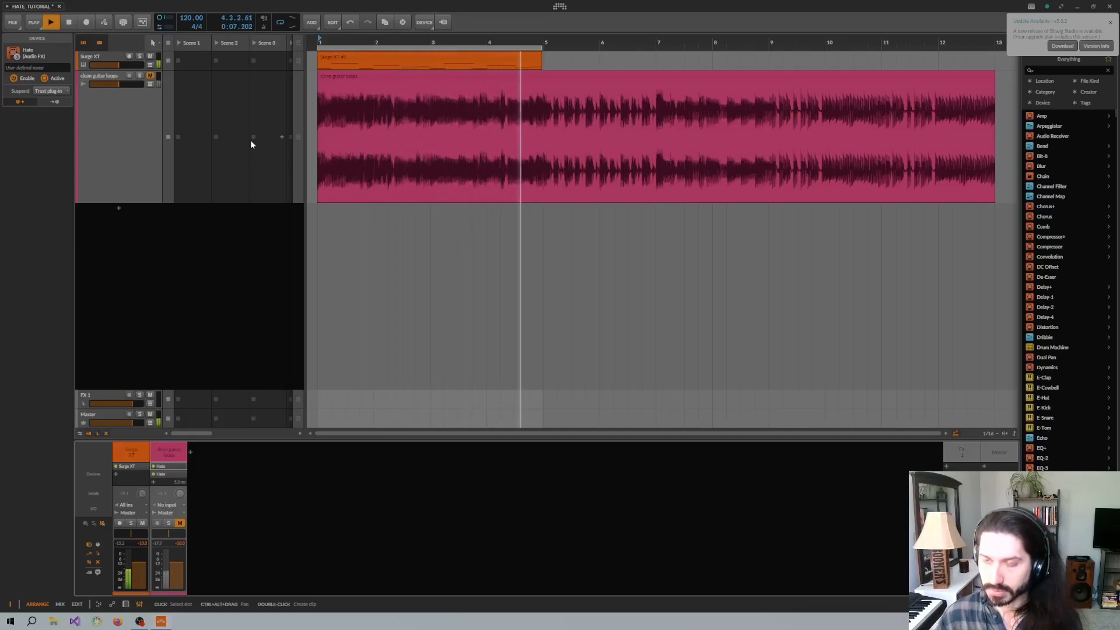
key("space")
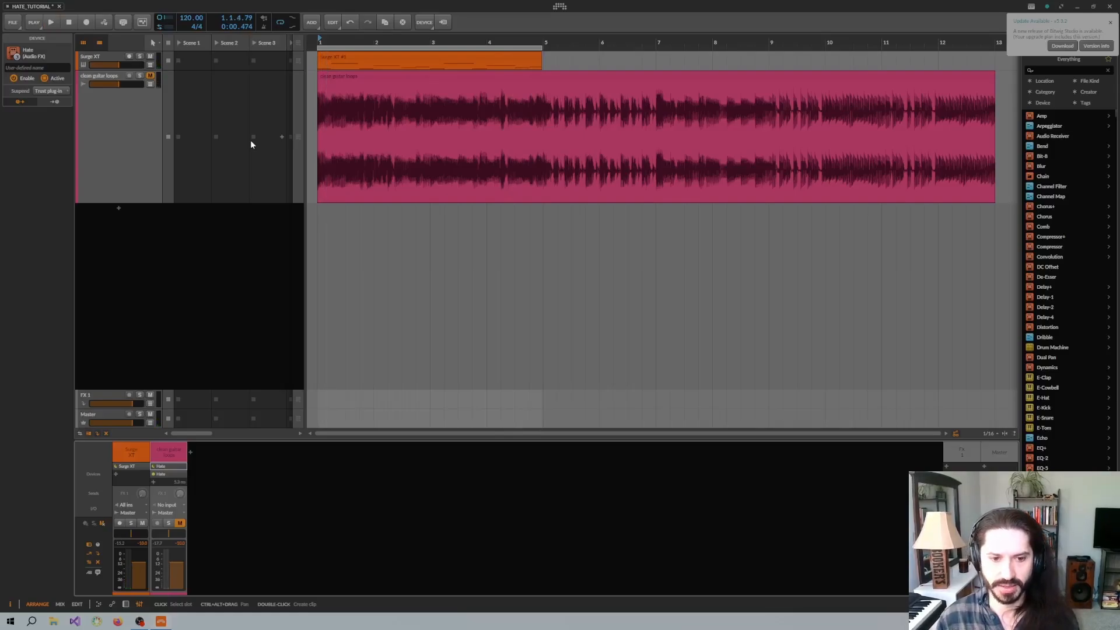
Add the Hate effect after the synth on the Surge XT track and briefly audition its KILL THE HATE preset
double_click(116, 478)
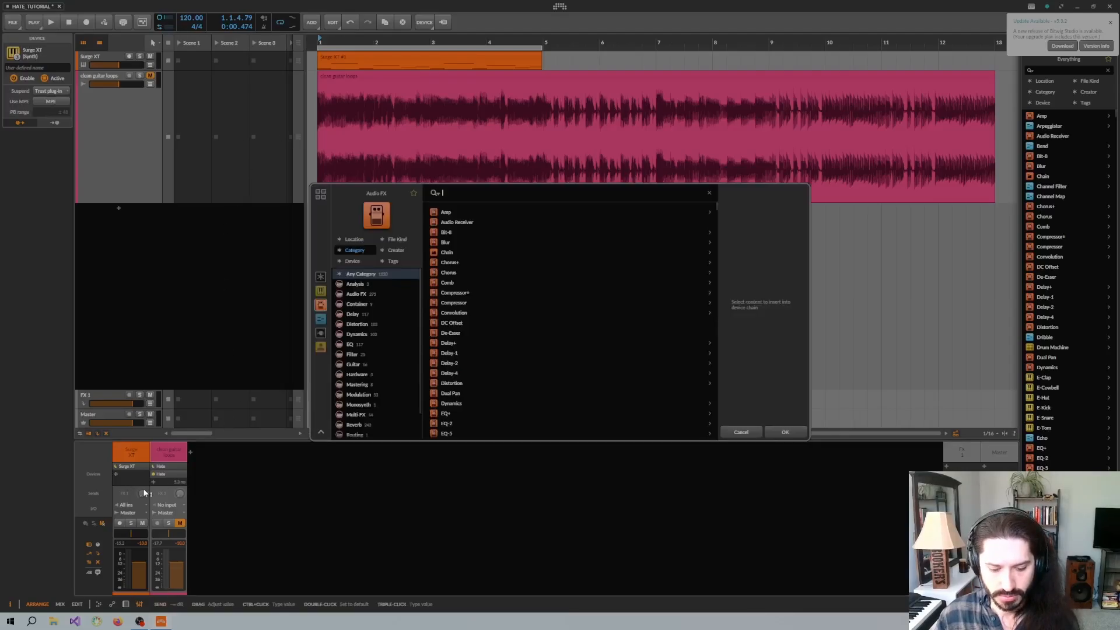
type("hate")
key("Return")
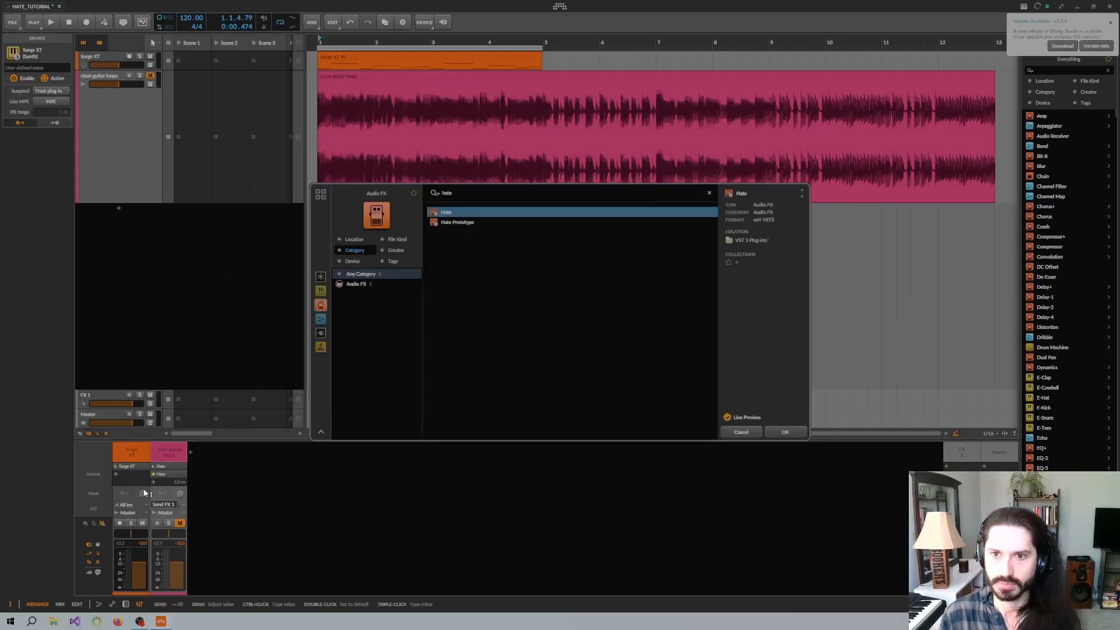
double_click(453, 214)
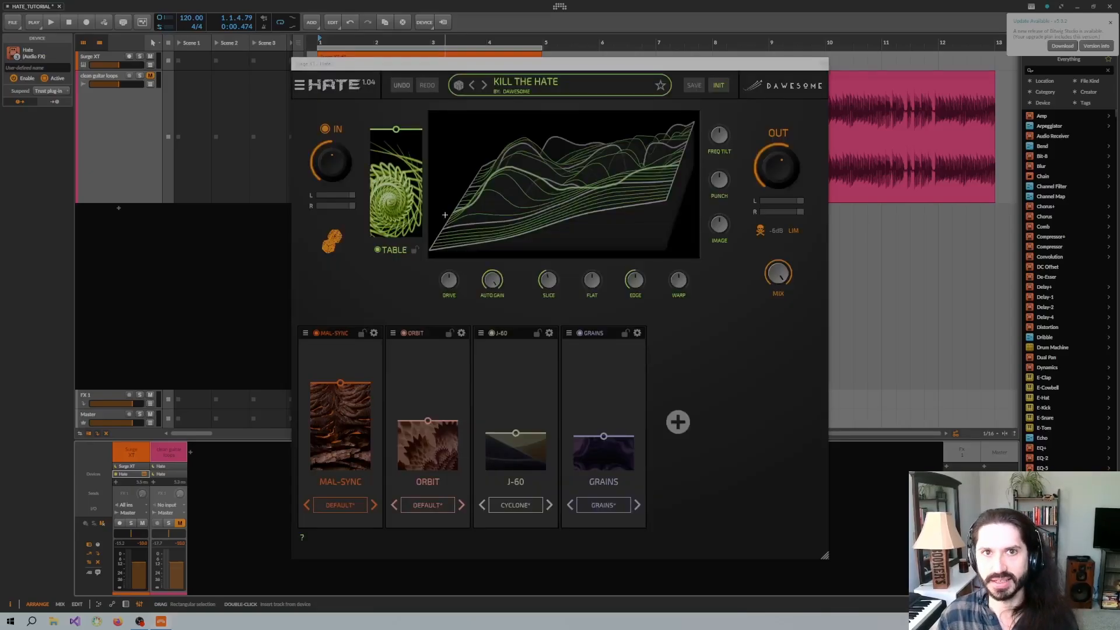
key("space")
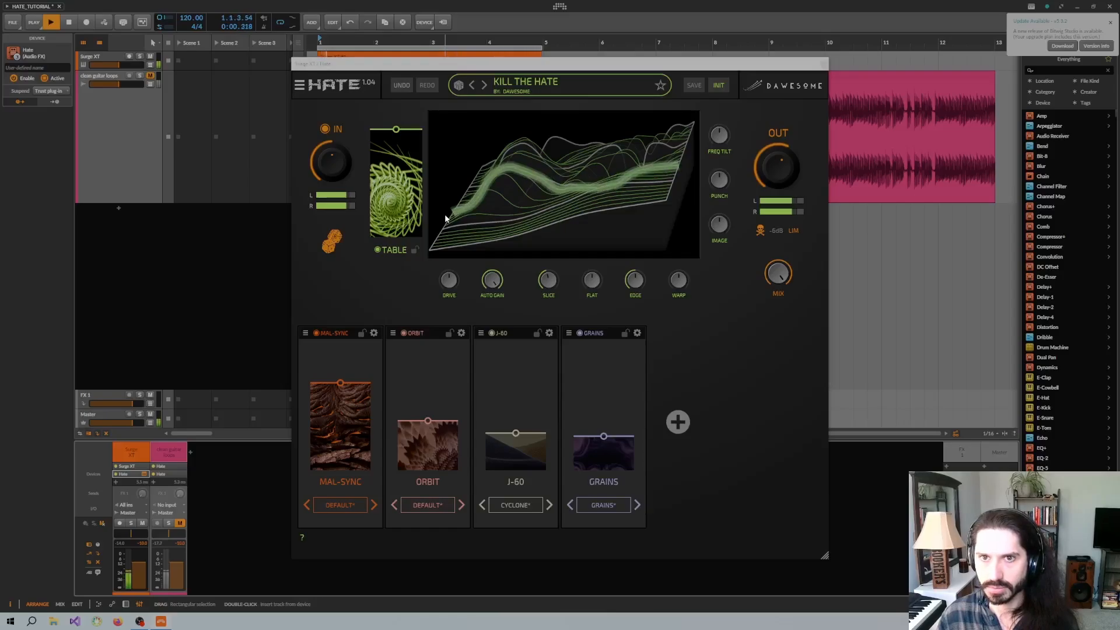
key("space")
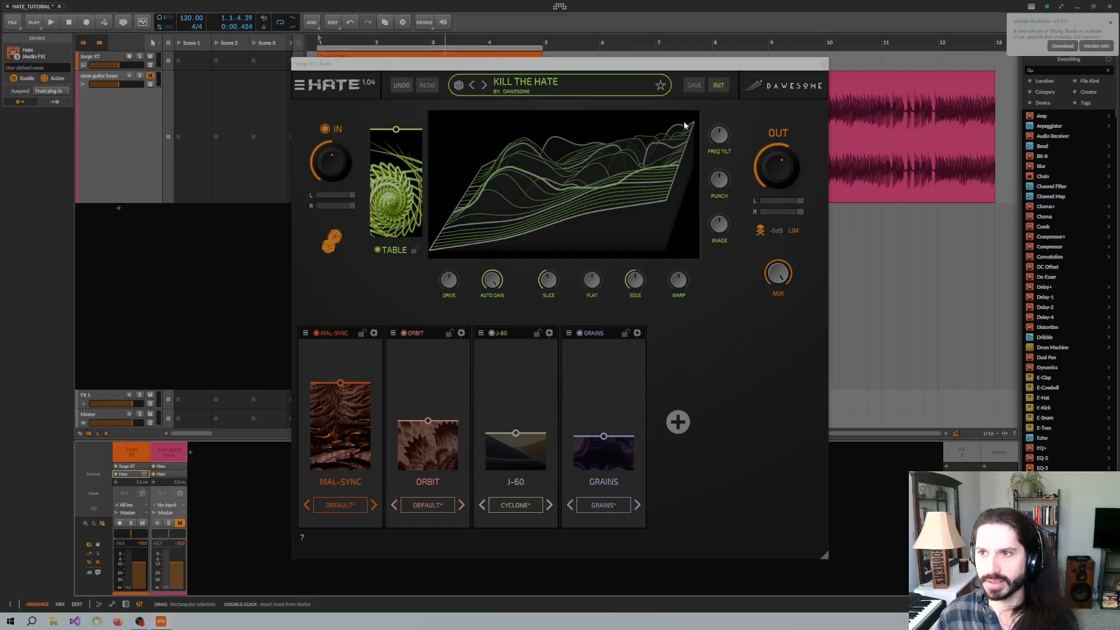
Reset the Surge XT track's Hate instance to INIT and audition the synth part through it
left_click(718, 87)
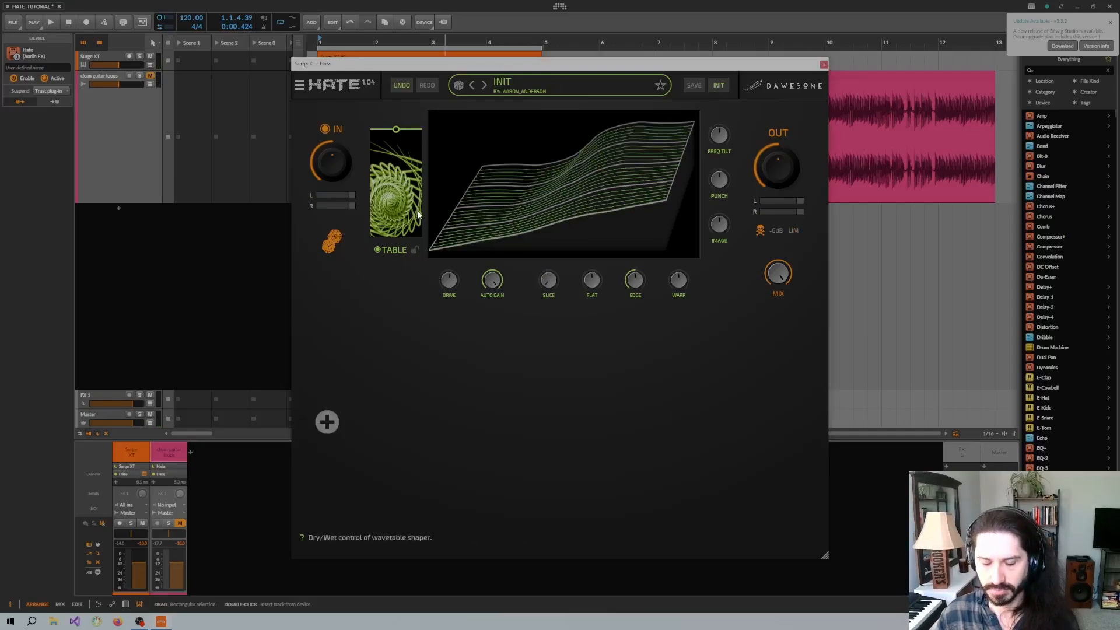
key("space")
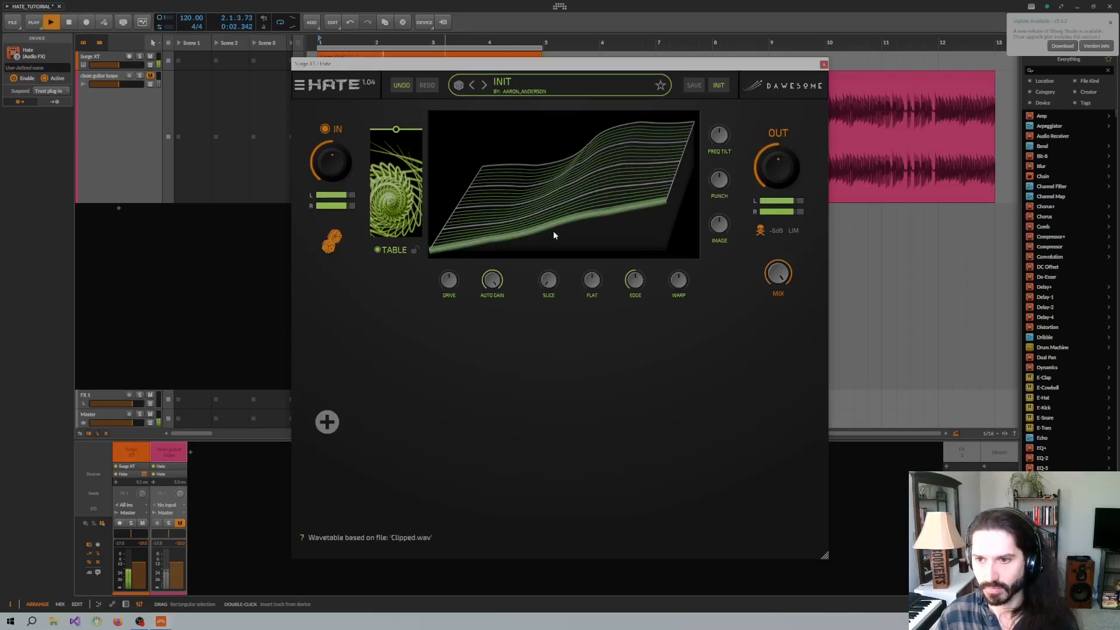
key("space")
Load the Spectrums wavetable into the shaper and raise the Slice amount to about halfway while the synth part plays
left_click(548, 187)
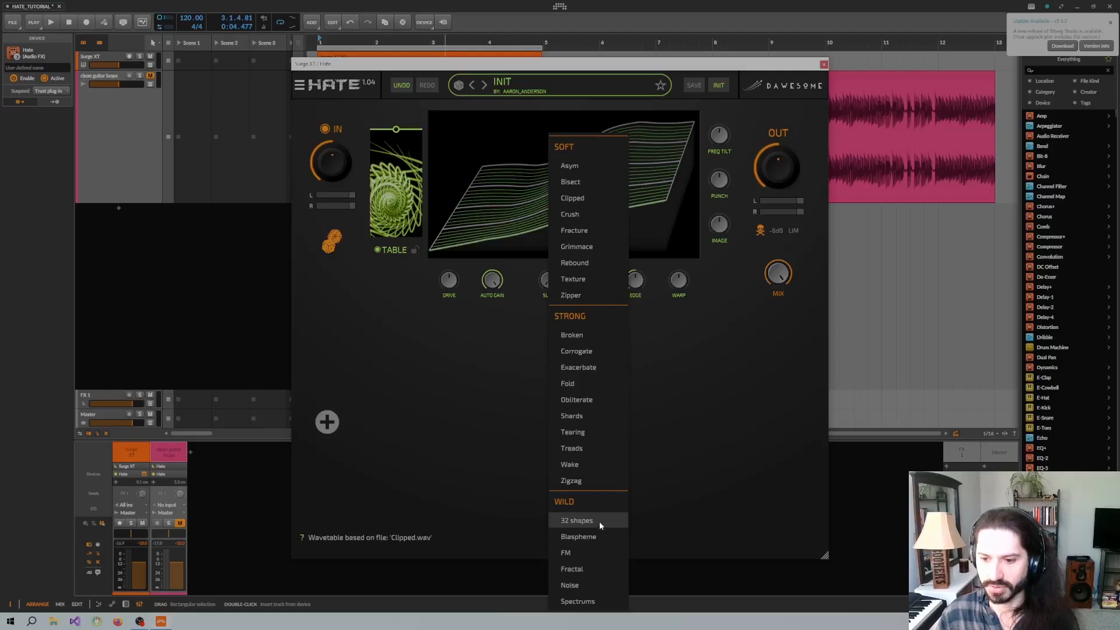
left_click(591, 600)
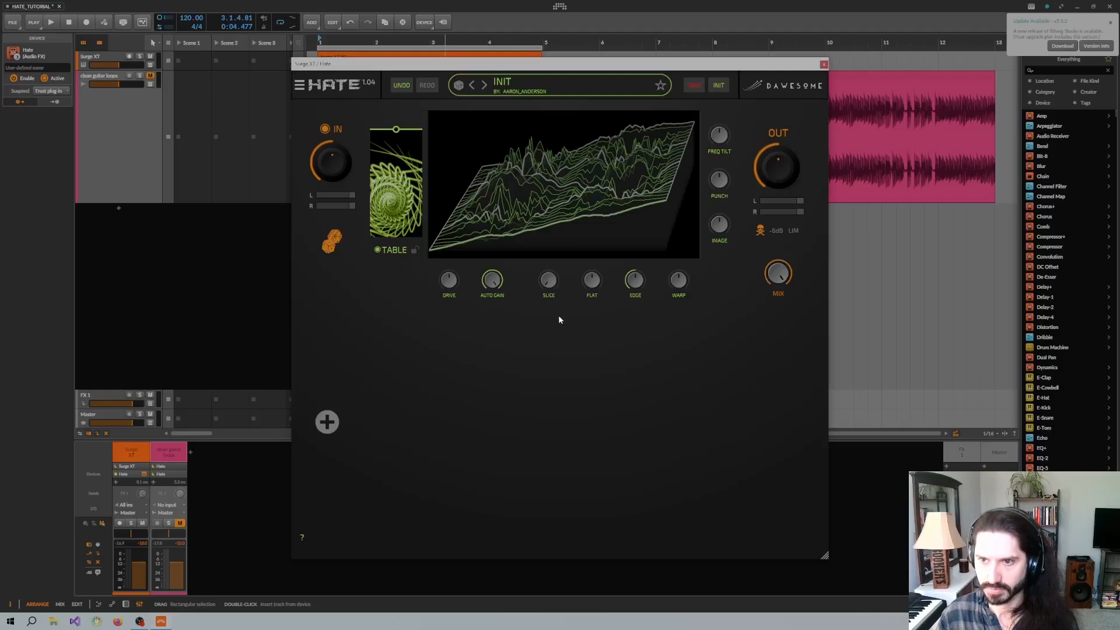
key("space")
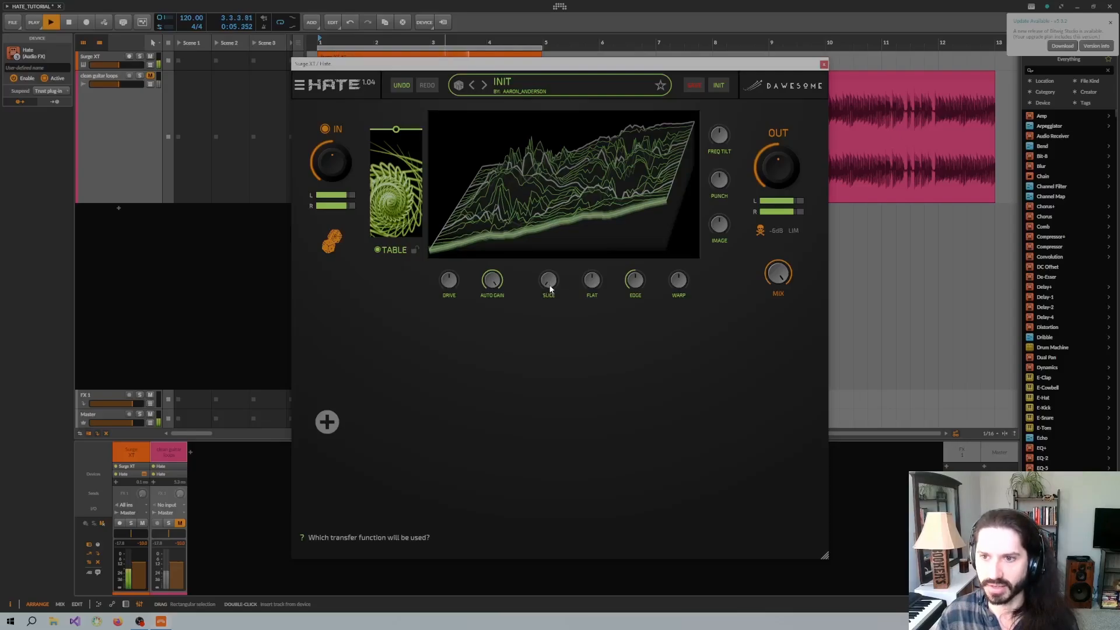
mouse_move(550, 284)
left_mouse_down()
mouse_move(558, 200)
mouse_move(563, 232)
left_mouse_up()
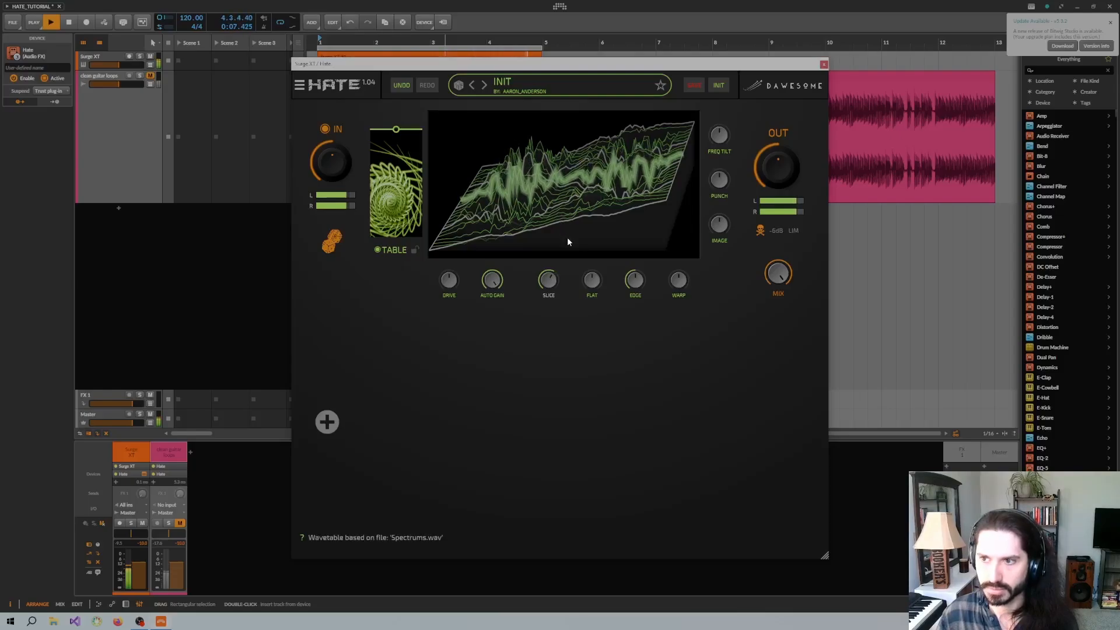
Adjust the wavetable shaper's Flat and Warp amounts and raise its Drive slightly while the synth part plays
key("space")
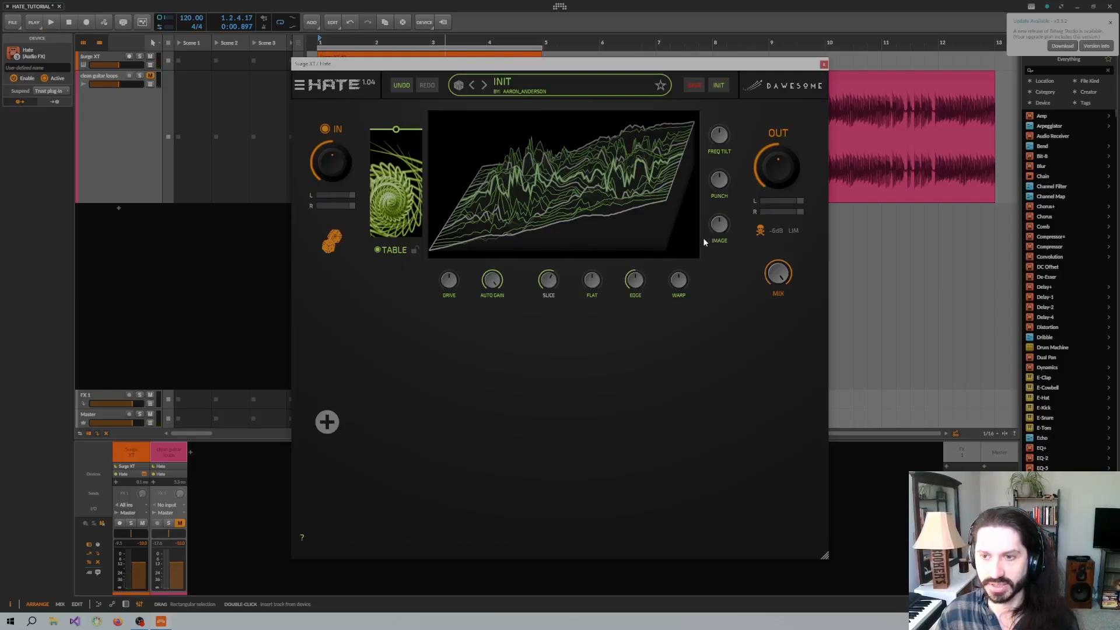
key("space")
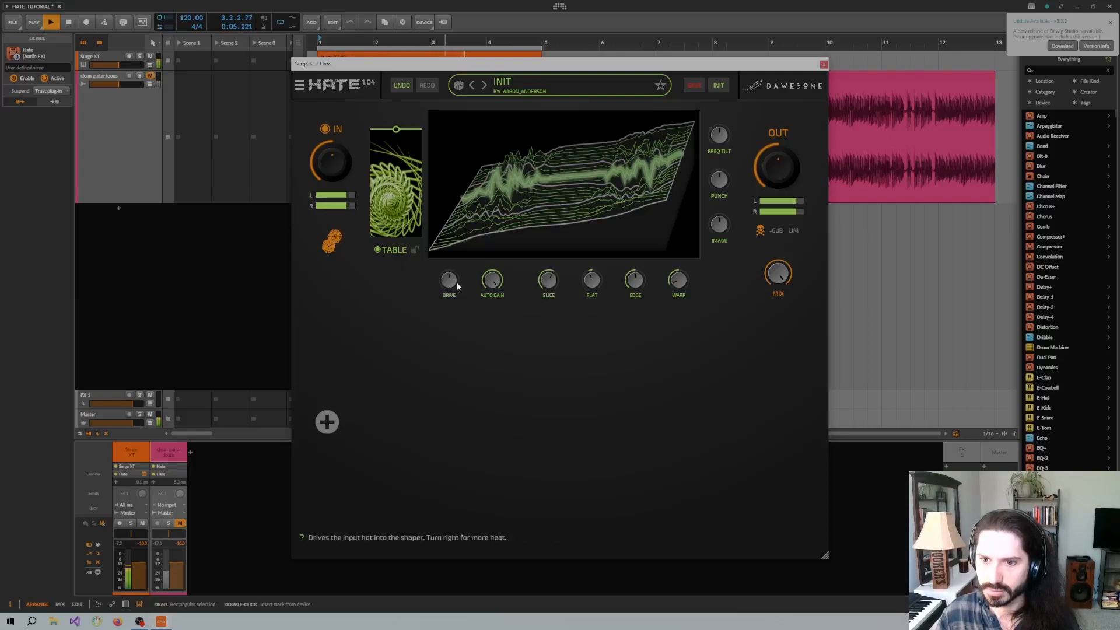
left_click_drag(456, 283, 458, 276)
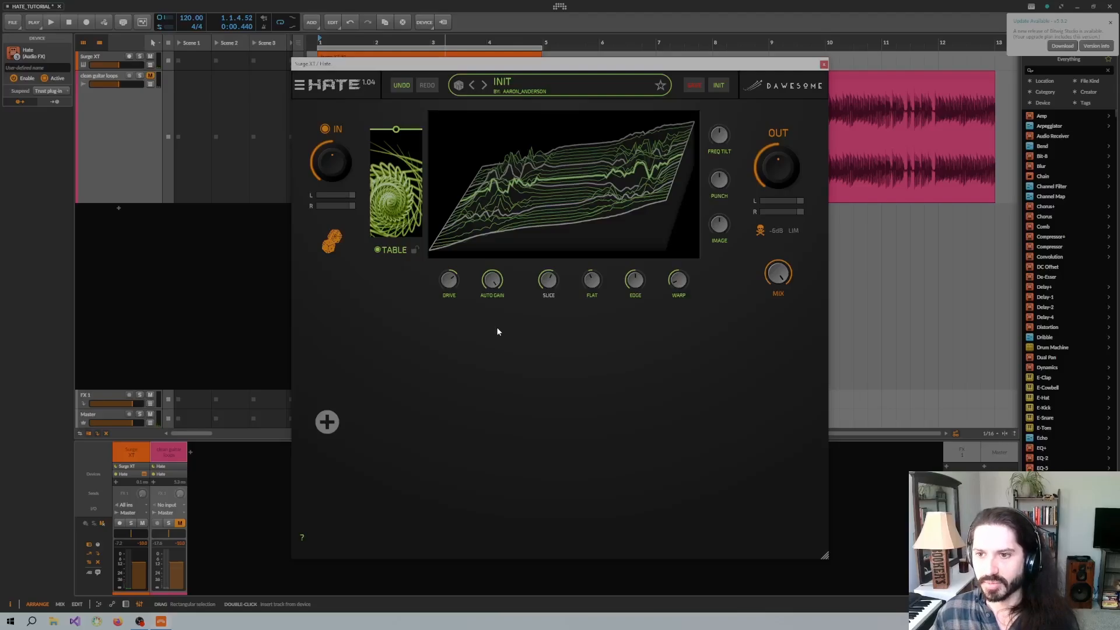
Add a Raspator module to the empty effect chain and raise its Ruina amount while the synth part plays
left_click(327, 421)
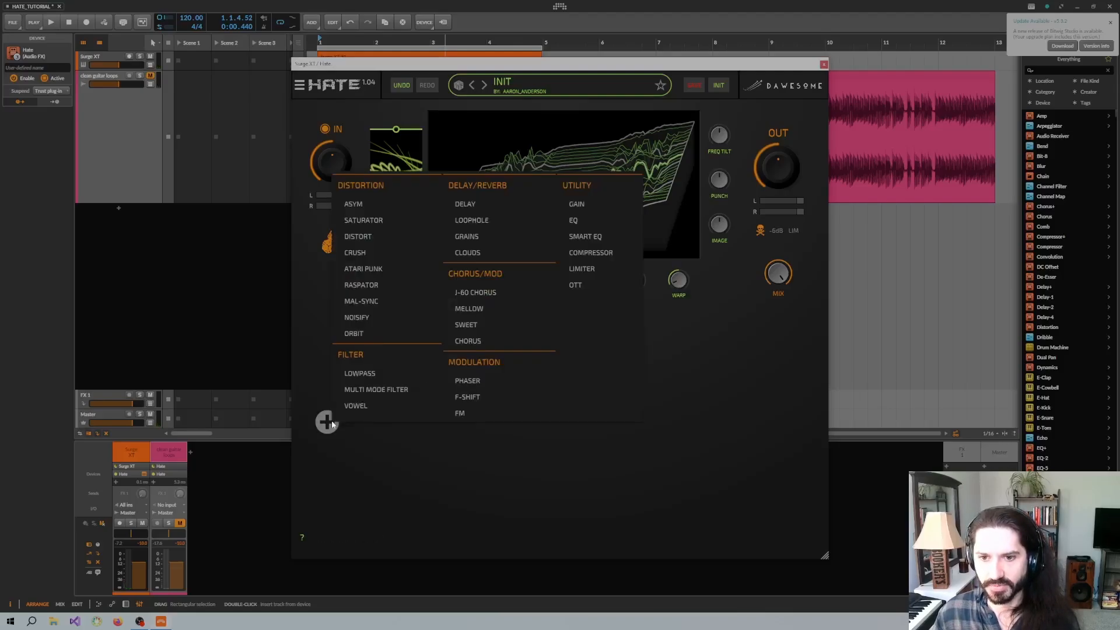
left_click(405, 293)
left_click(374, 334)
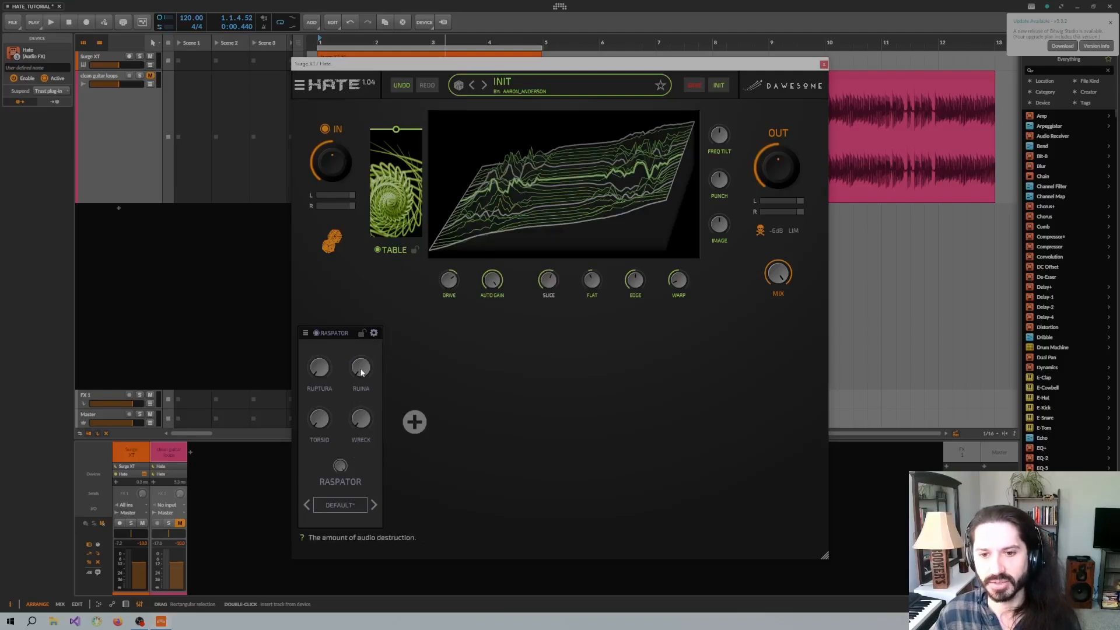
key("space")
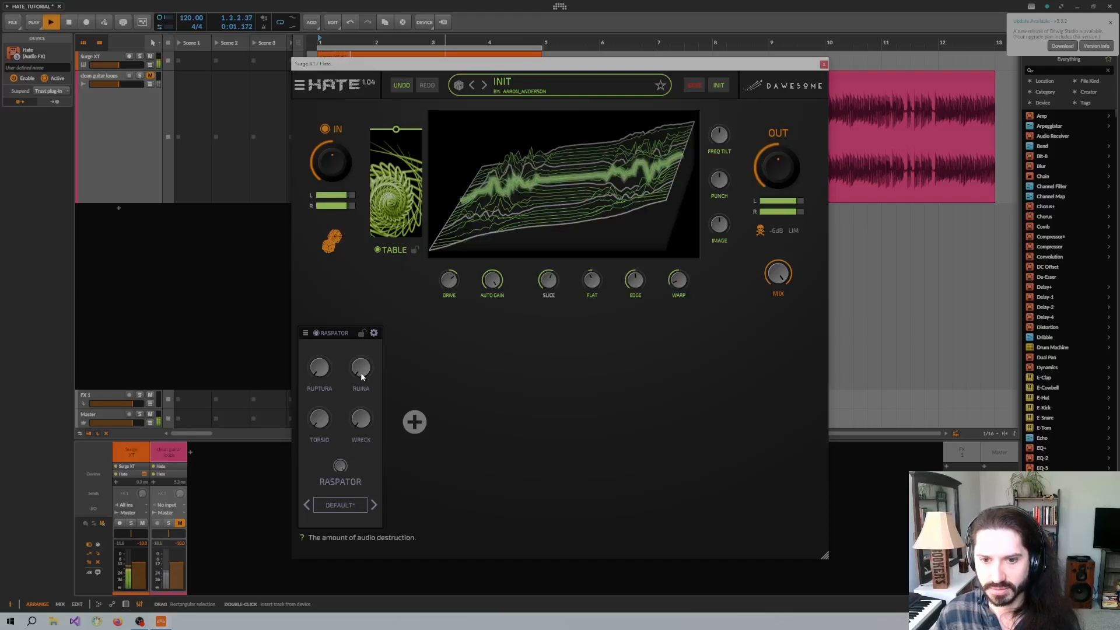
left_click_drag(357, 351, 370, 282)
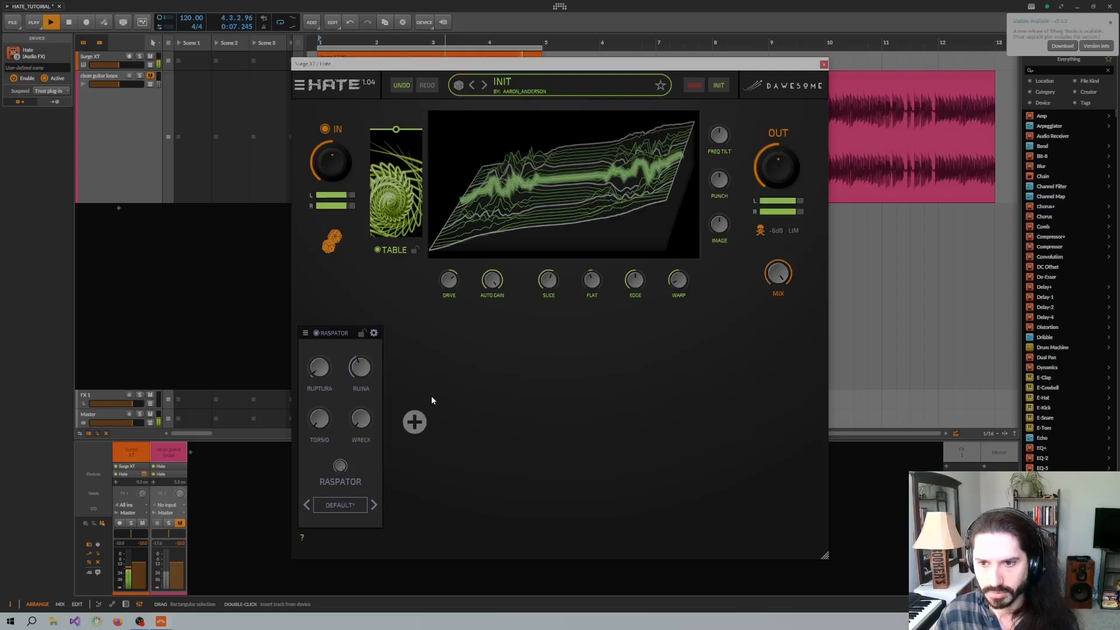
key("space")
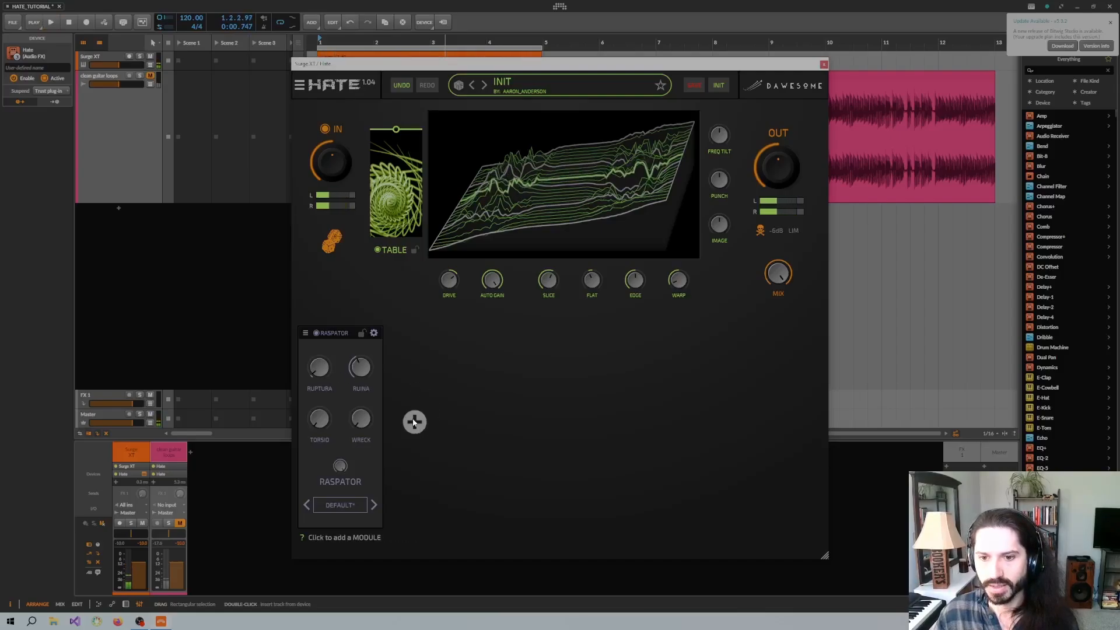
Add an Atari Punk module after Raspator in bypassed state and adjust Raspator's dry/wet amount during playback
left_click(414, 422)
left_click(450, 268)
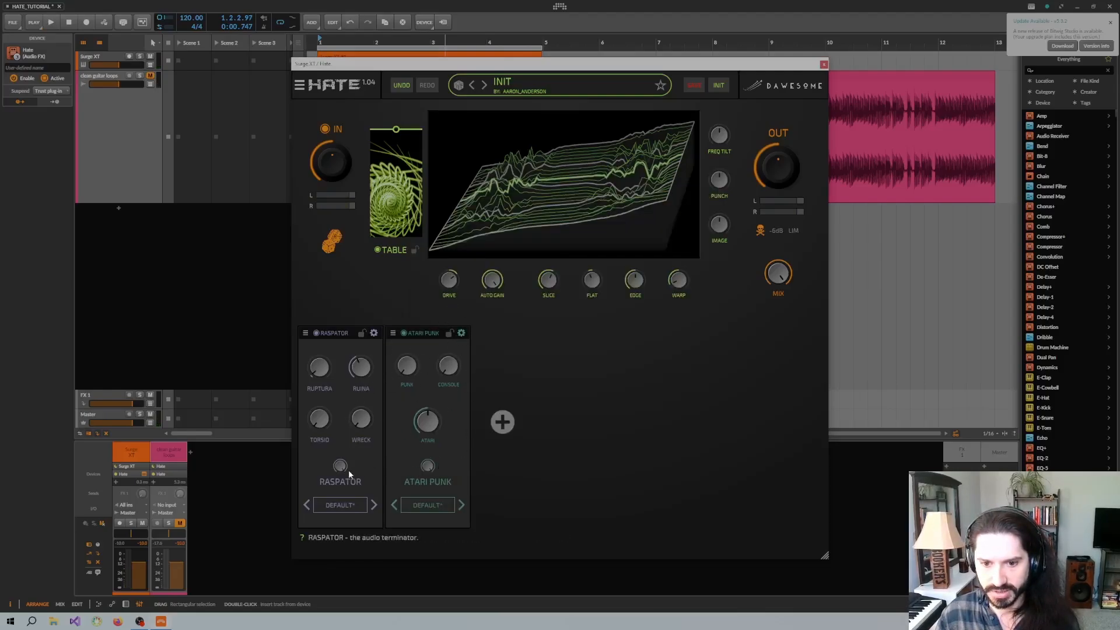
left_click(403, 332)
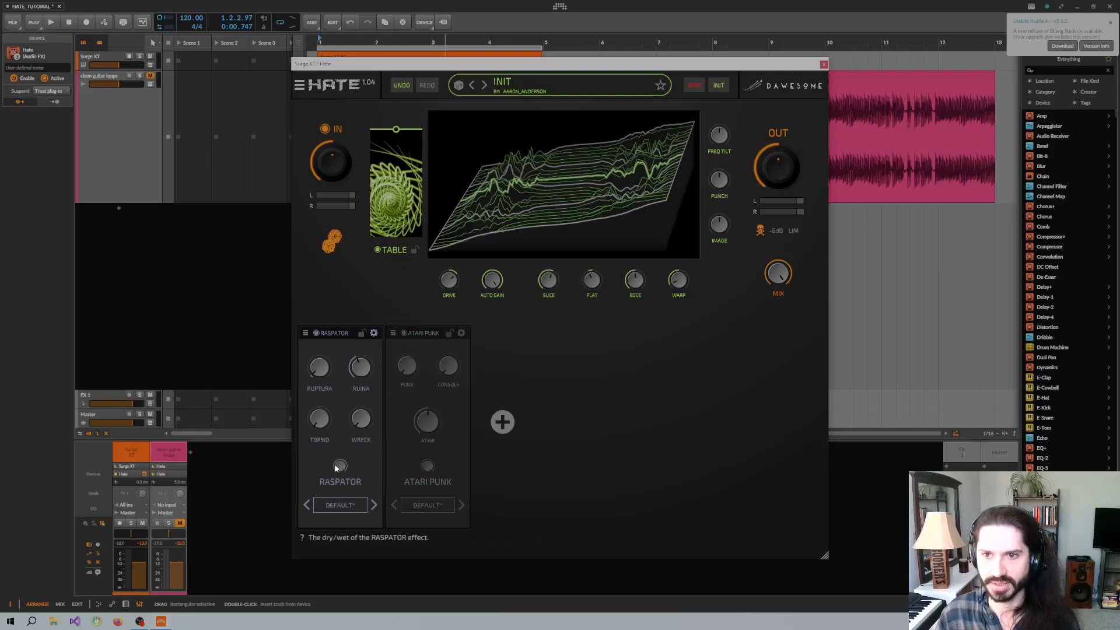
key("space")
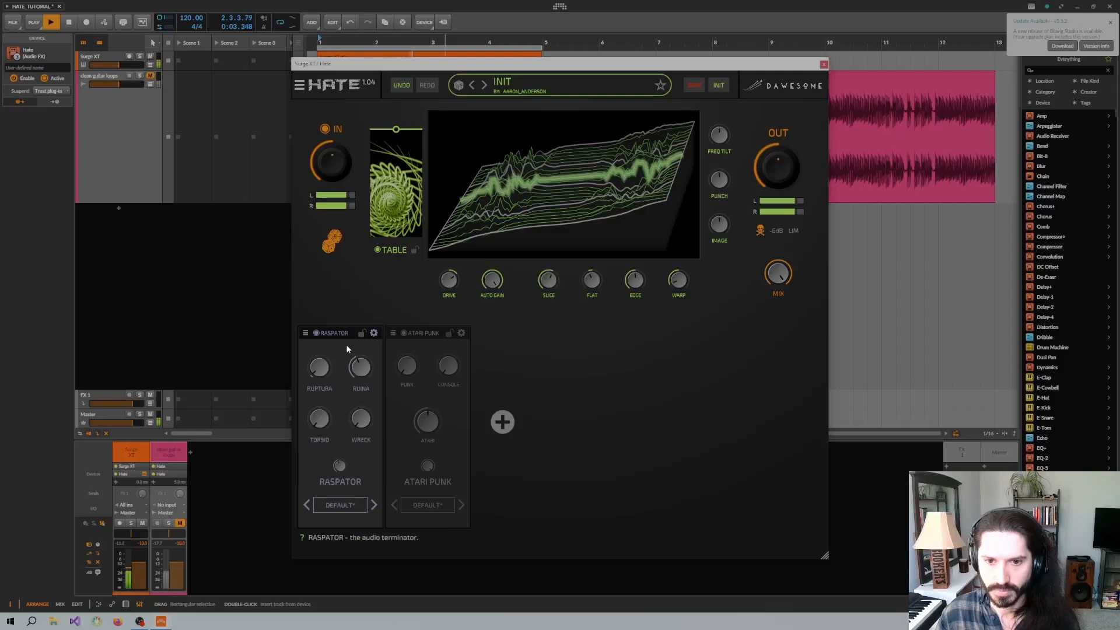
key("space")
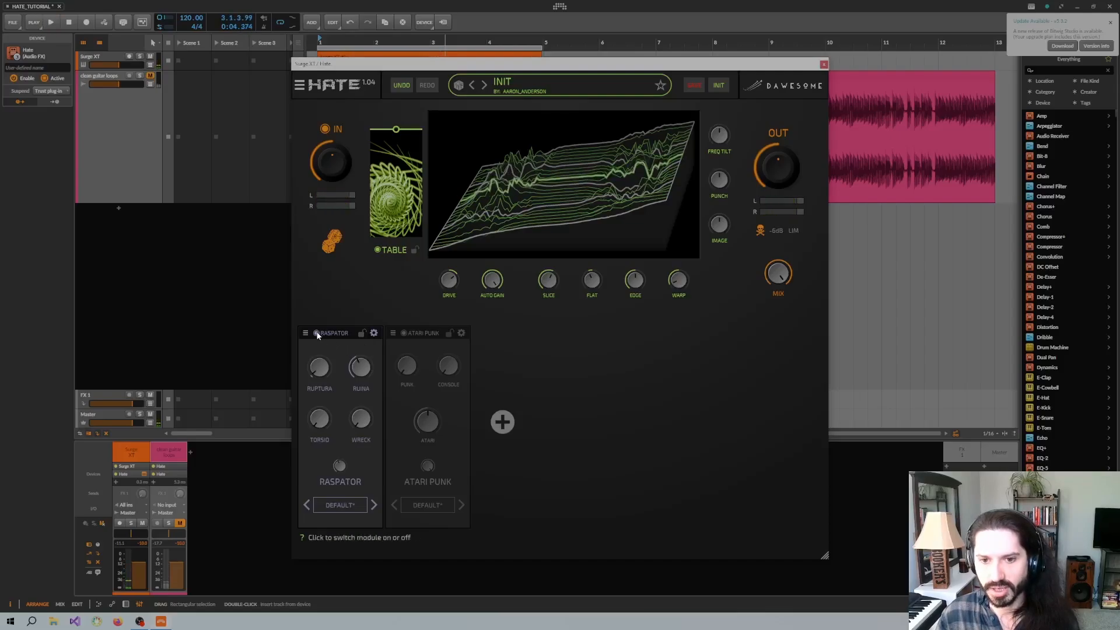
Audition Atari Punk with Raspator bypassed, adjust its Punk, Console and Atari amounts, and re-enable Raspator
left_click(317, 333)
left_click(403, 333)
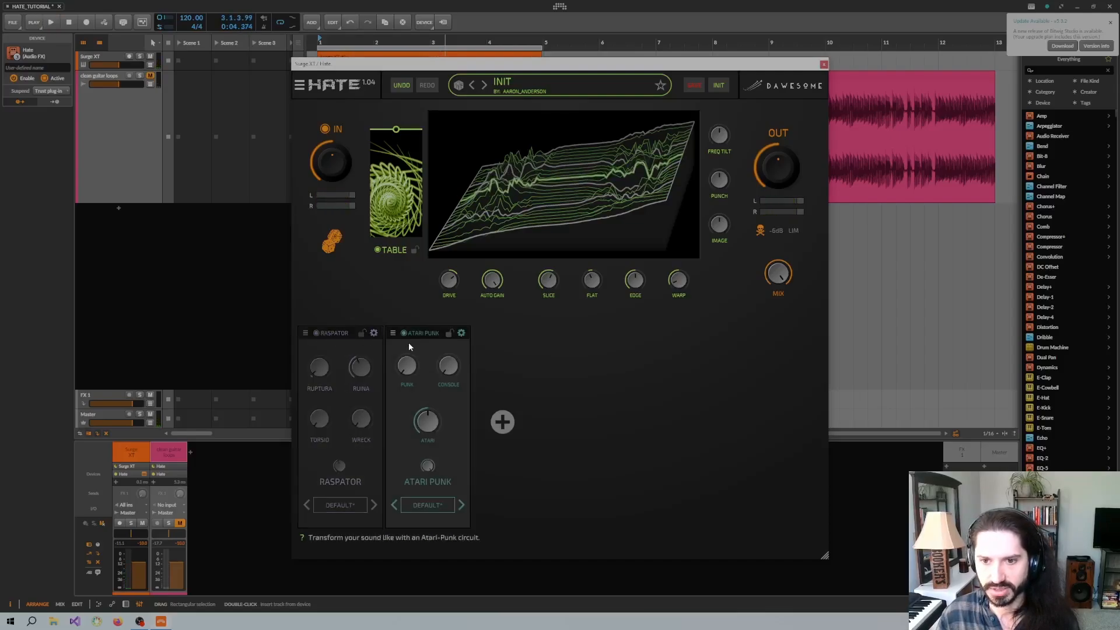
key("space")
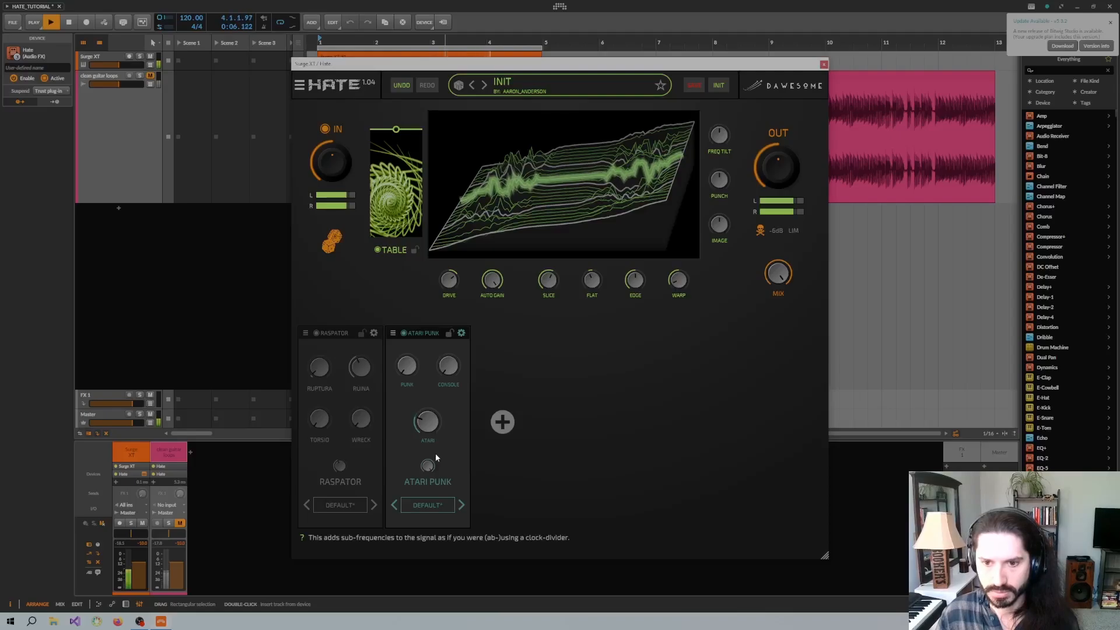
left_click_drag(411, 365, 412, 348)
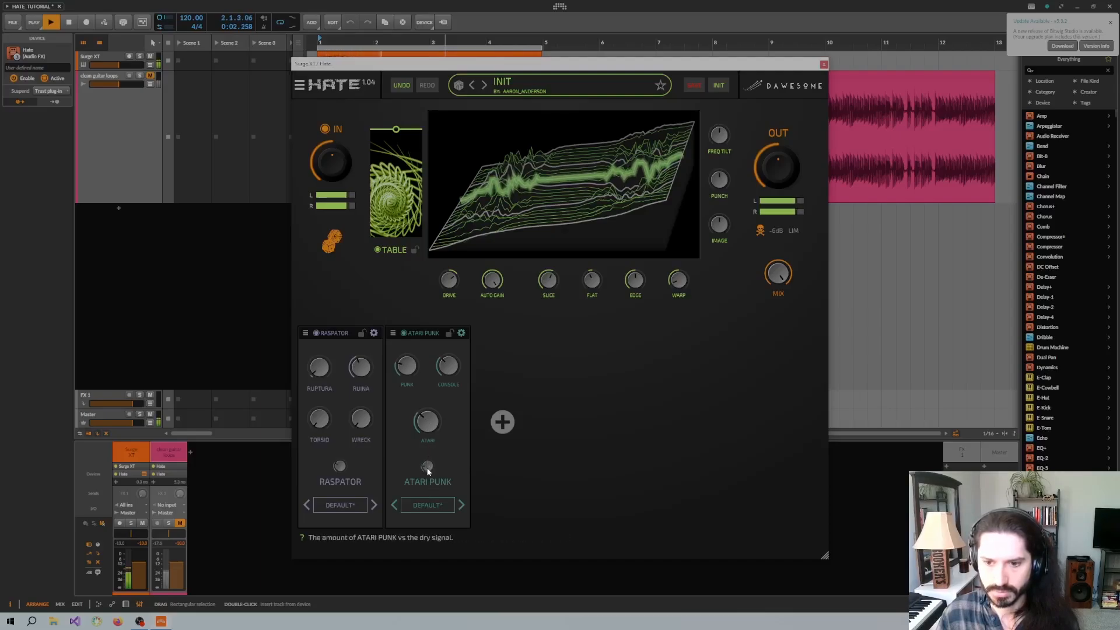
key("space")
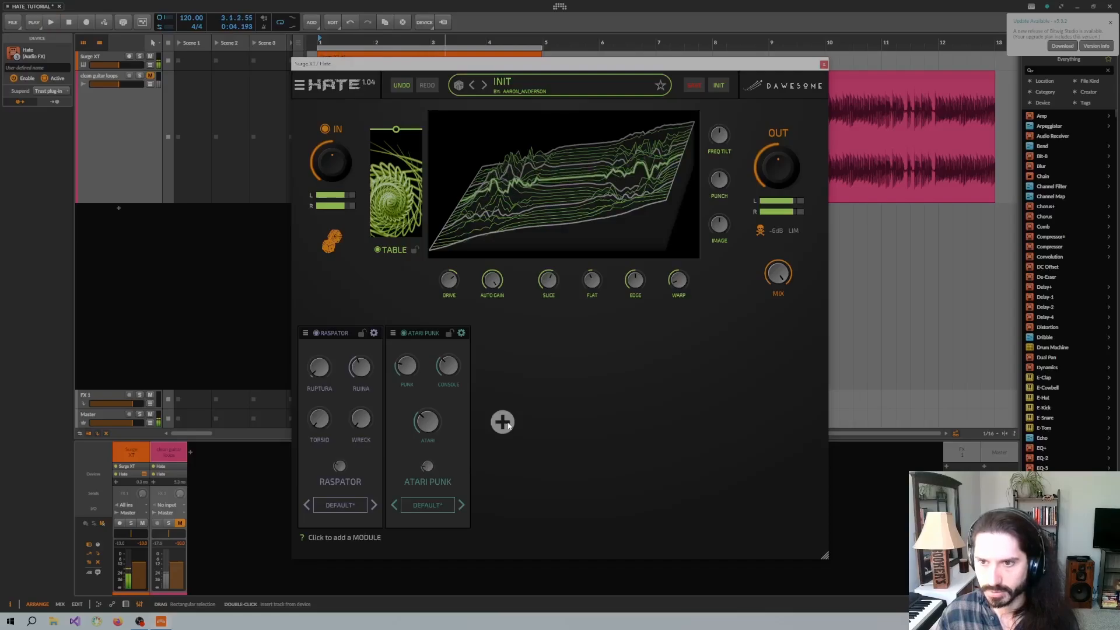
Add a Grains module after Atari Punk, raise its Glitt amount and lower its Jit amount during playback
left_click(502, 422)
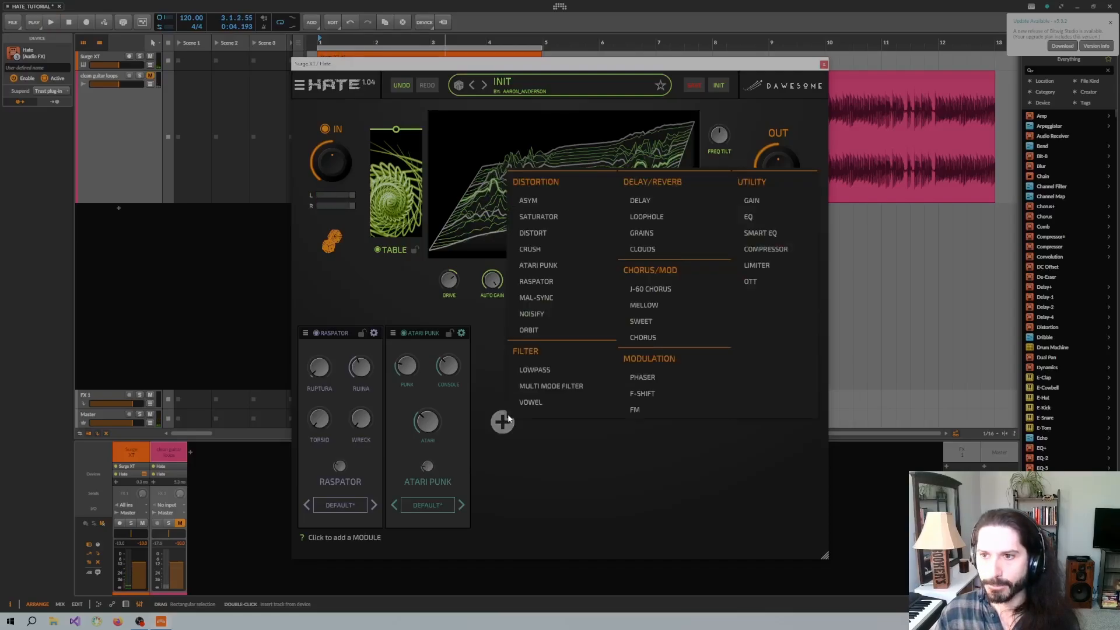
left_click(654, 231)
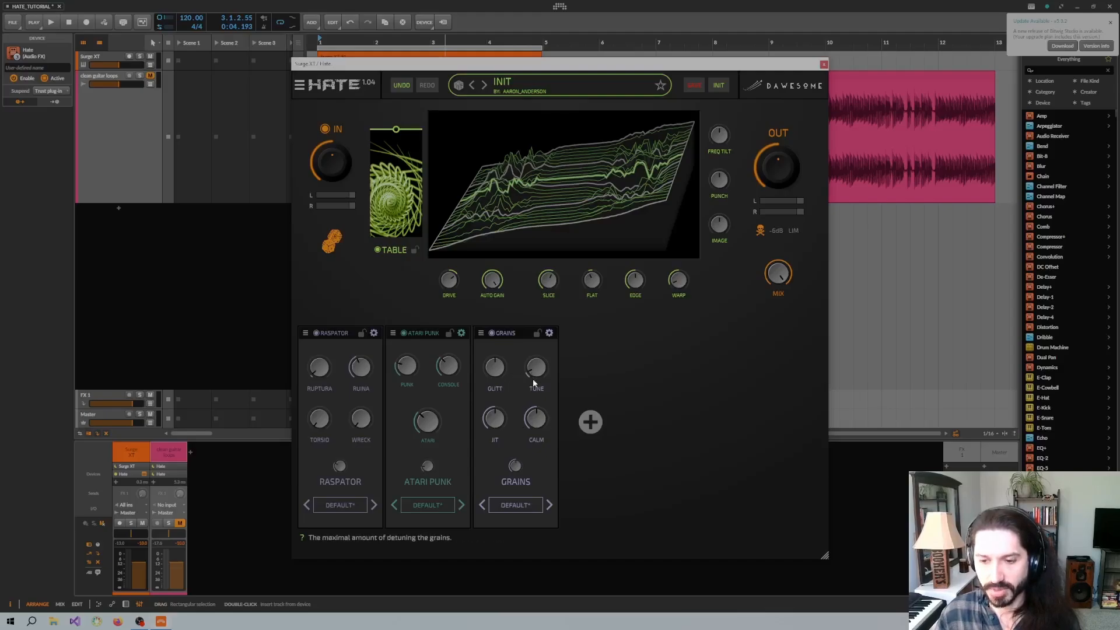
key("space")
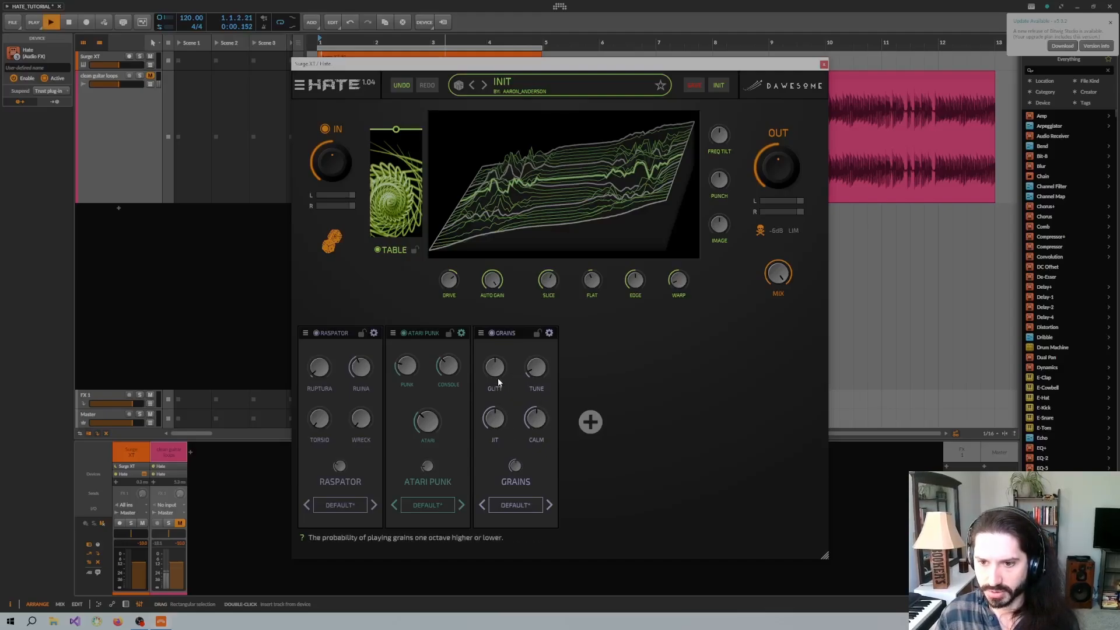
left_click_drag(498, 372, 498, 364)
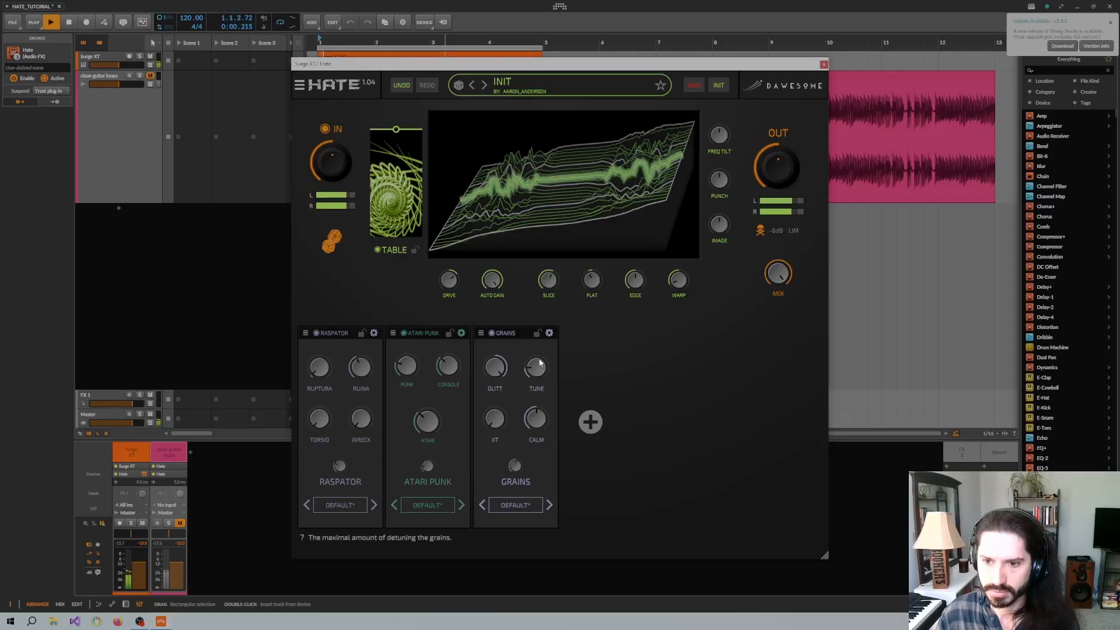
Raise Grains' Calm amount and compare the sound with Raspator and Atari Punk bypassed and enabled, leaving both bypassed
left_click(403, 332)
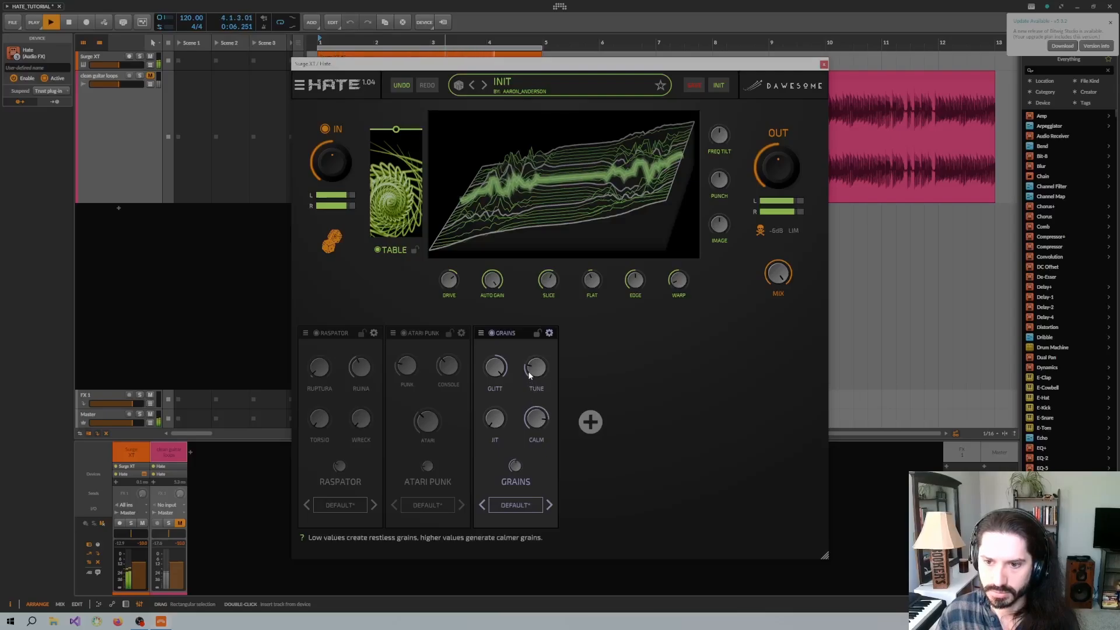
left_click(403, 333)
left_click(318, 334)
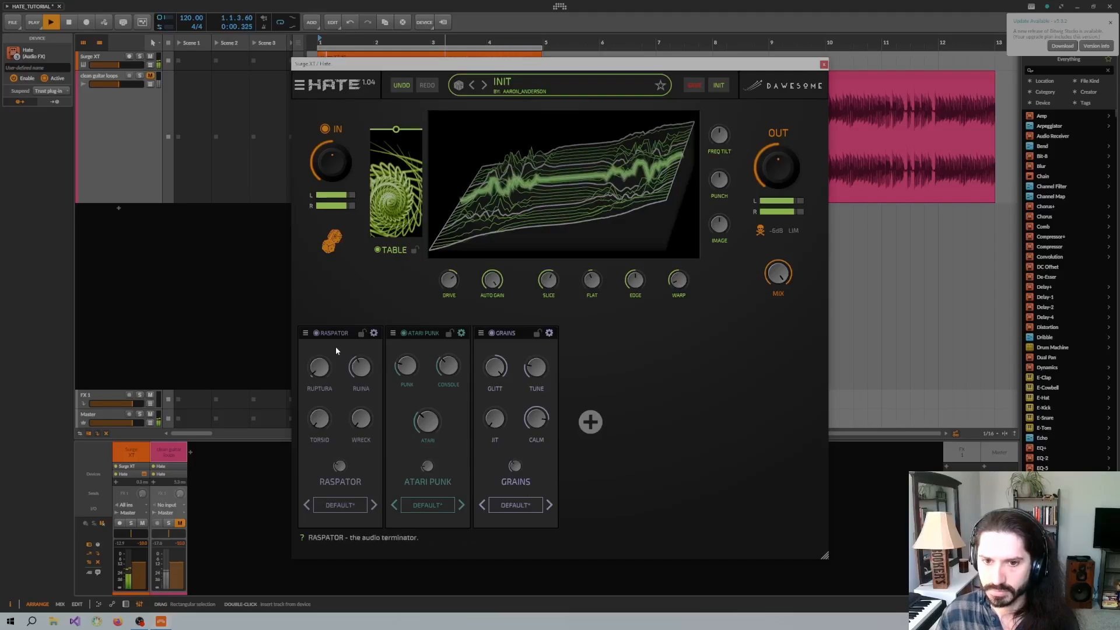
key("space")
left_click(316, 333)
left_click(402, 332)
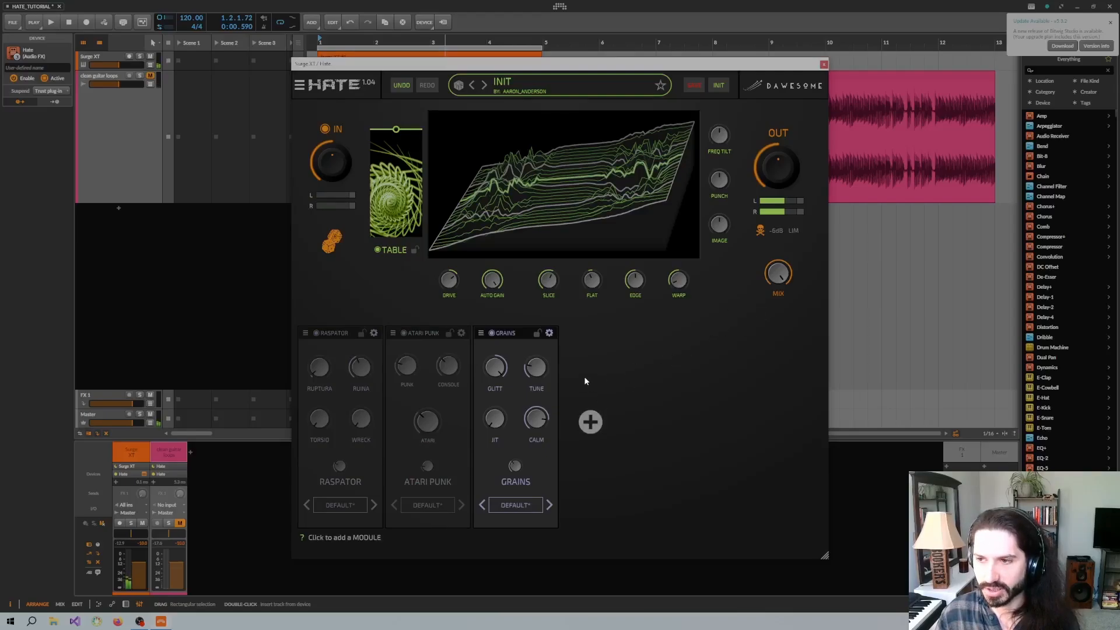
Add a Delay module, place it ahead of Grains and show its detailed controls
left_click(761, 229)
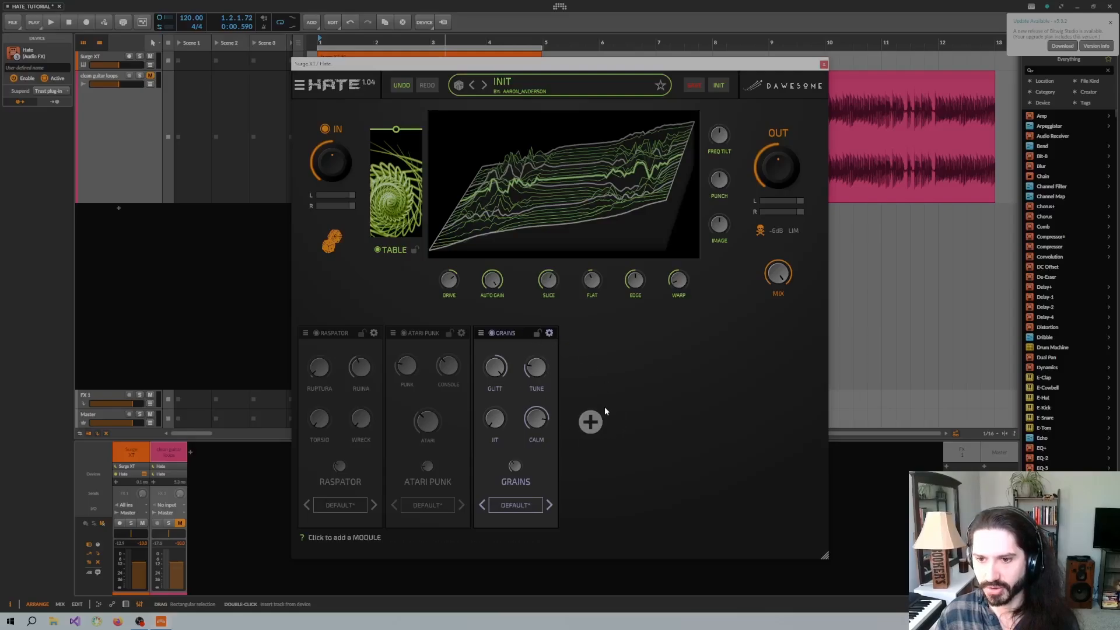
left_click(590, 422)
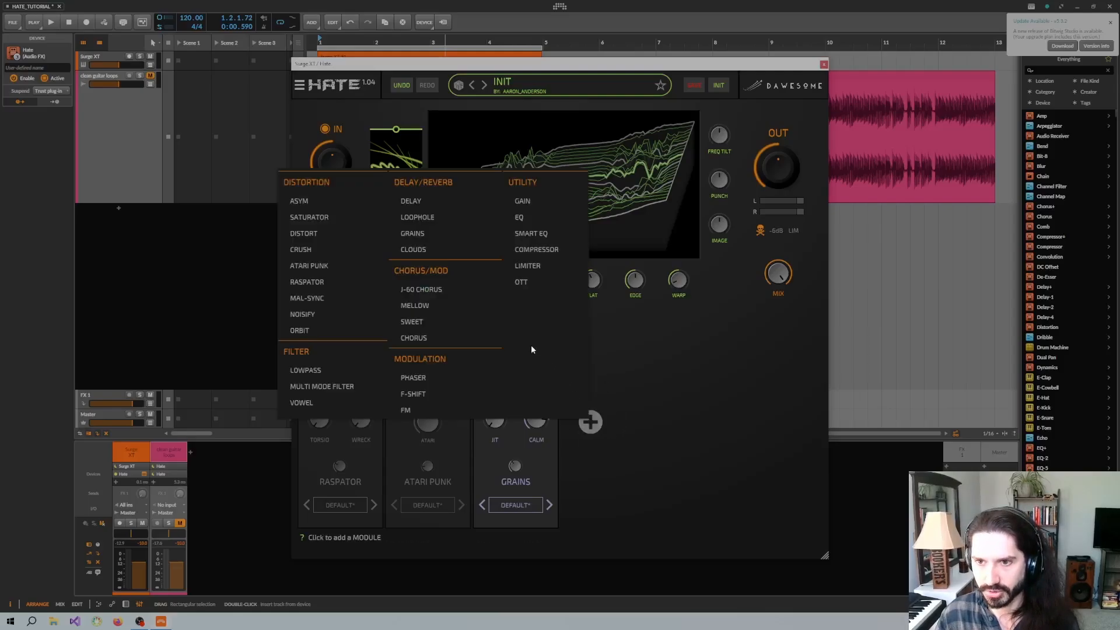
left_click(433, 201)
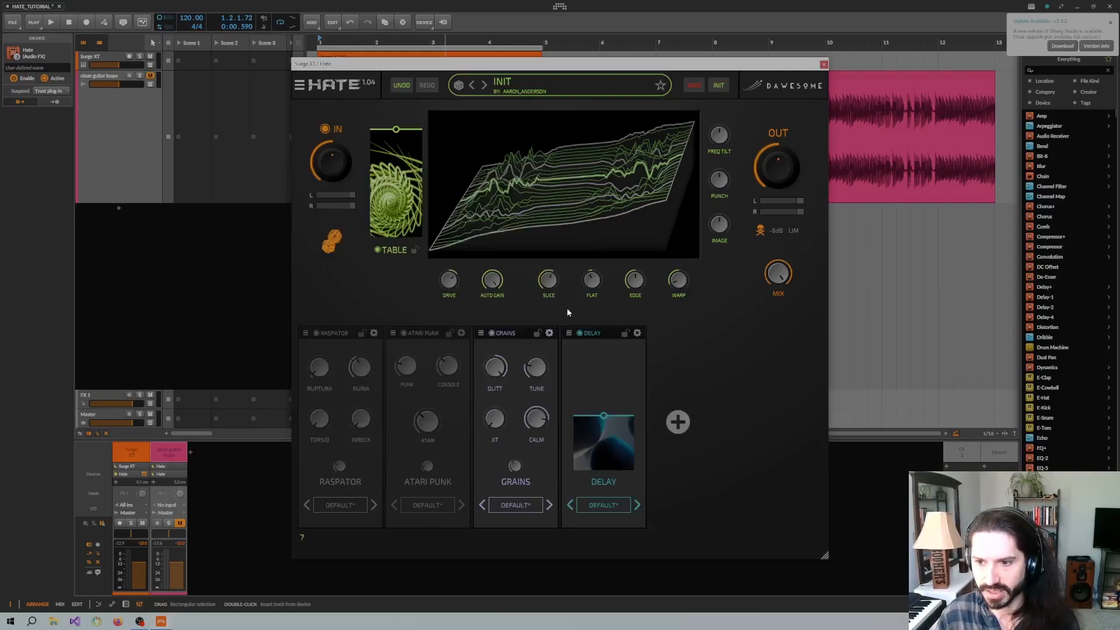
left_click_drag(601, 330, 512, 330)
left_click(550, 332)
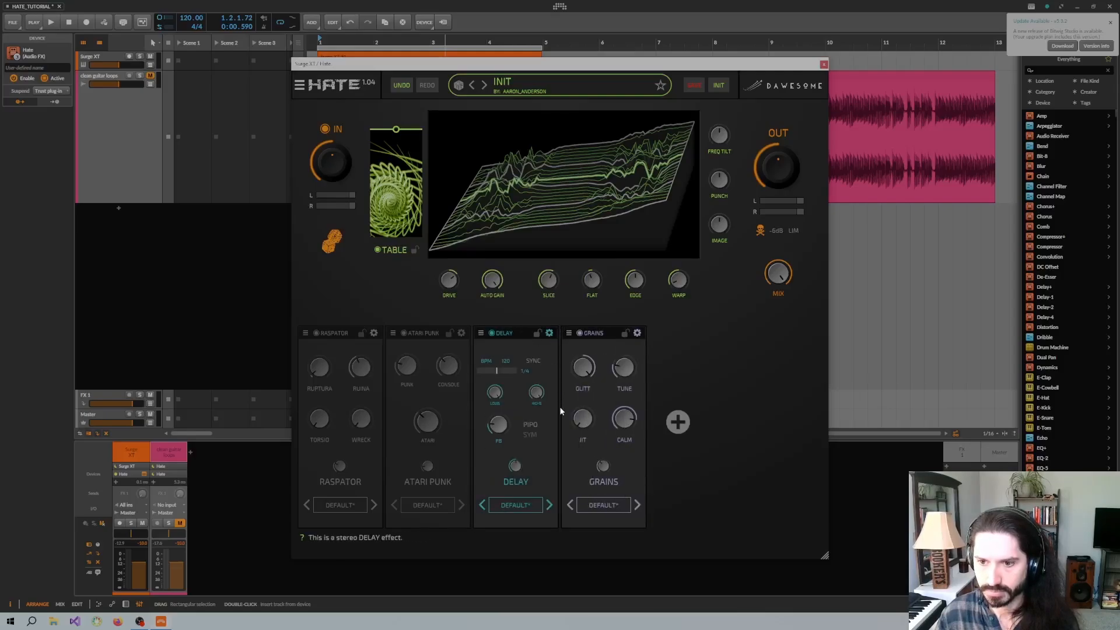
With Grains bypassed, set the Delay time to 1/8 and raise its feedback to about halfway during playback
key("space")
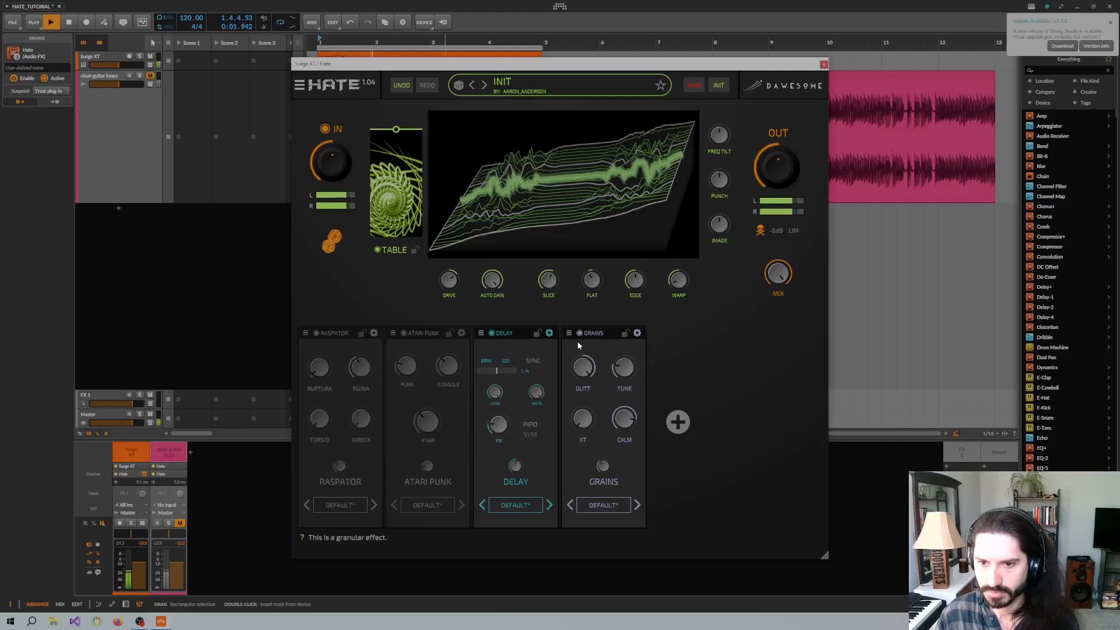
left_click(525, 371)
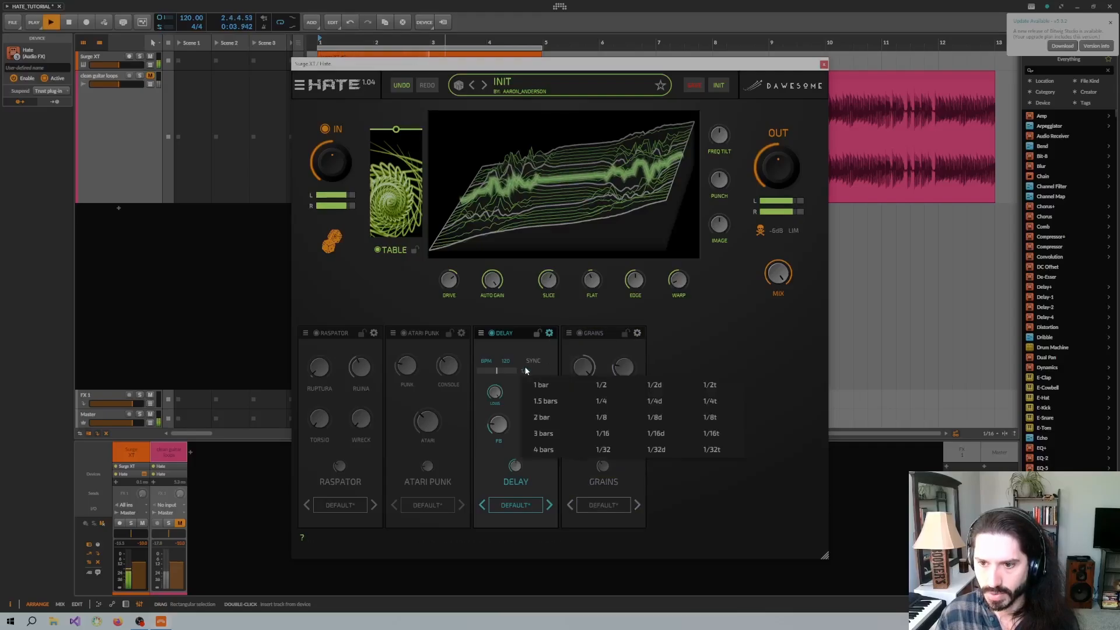
left_click(611, 421)
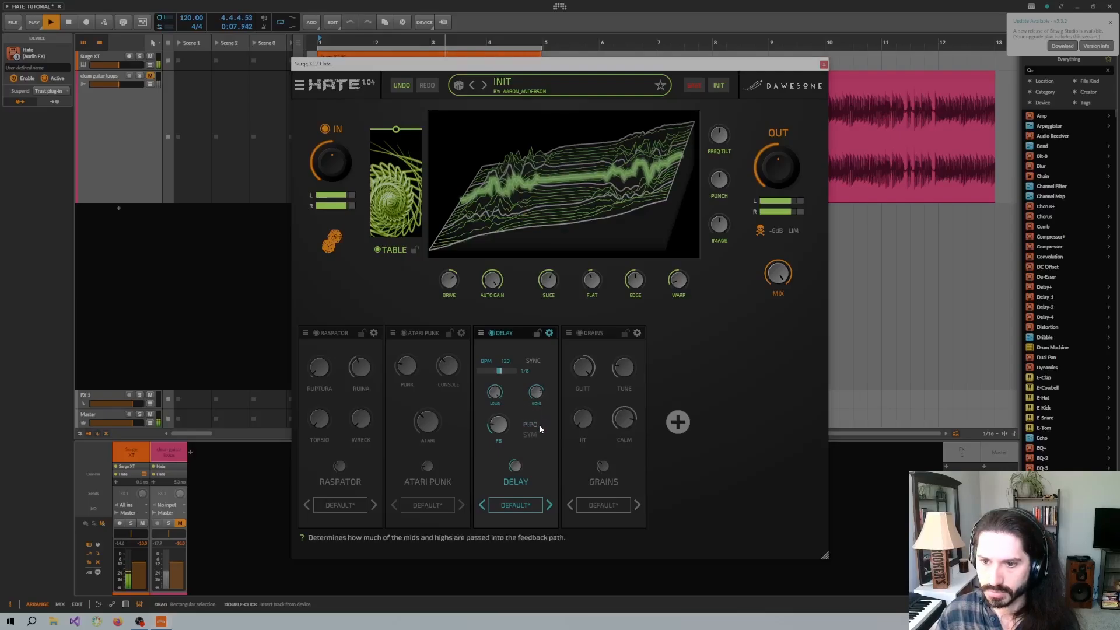
left_click_drag(502, 428, 500, 396)
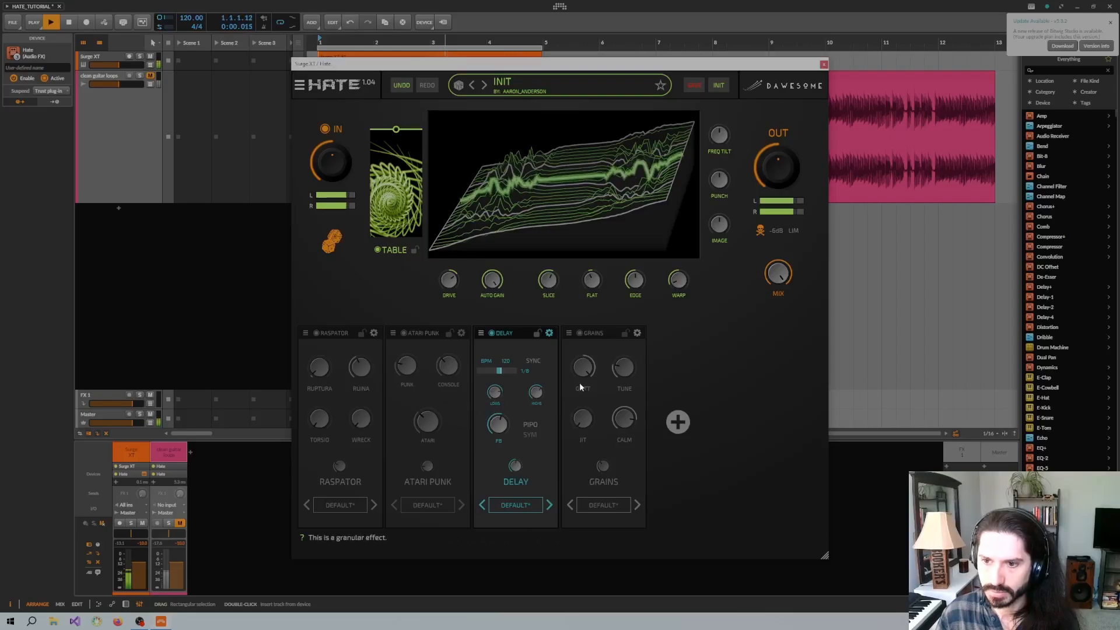
Re-enable Grains, Atari Punk and Raspator, and lower the overall dry/wet Mix while the synth part plays
left_click(579, 333)
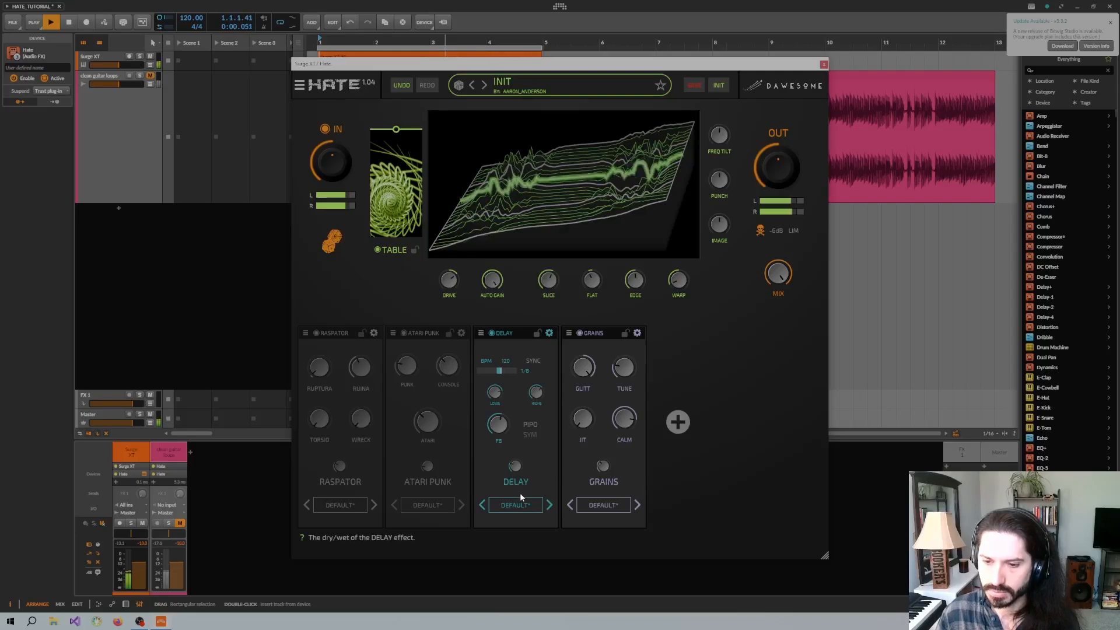
left_click(403, 333)
left_click(316, 332)
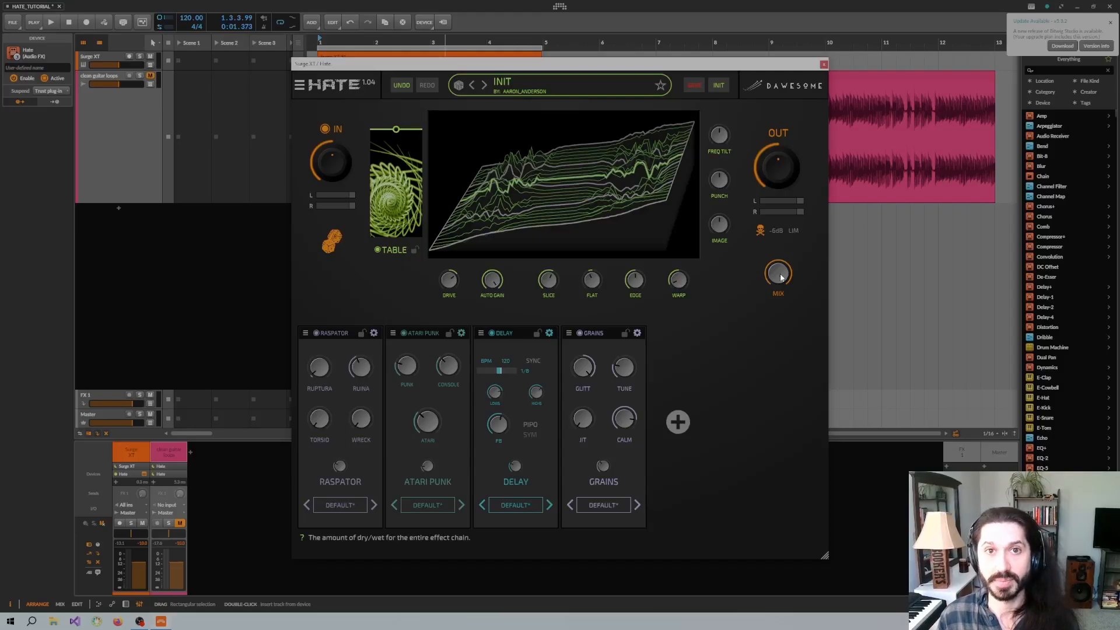
key("space")
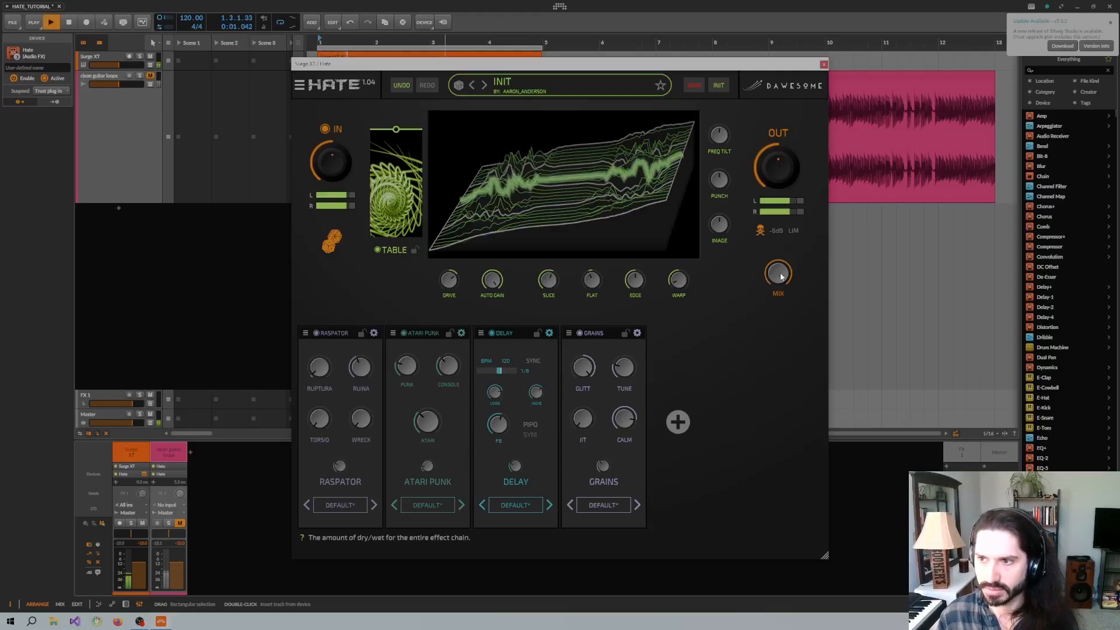
mouse_move(780, 277)
left_mouse_down()
mouse_move(783, 355)
mouse_move(775, 287)
left_mouse_up()
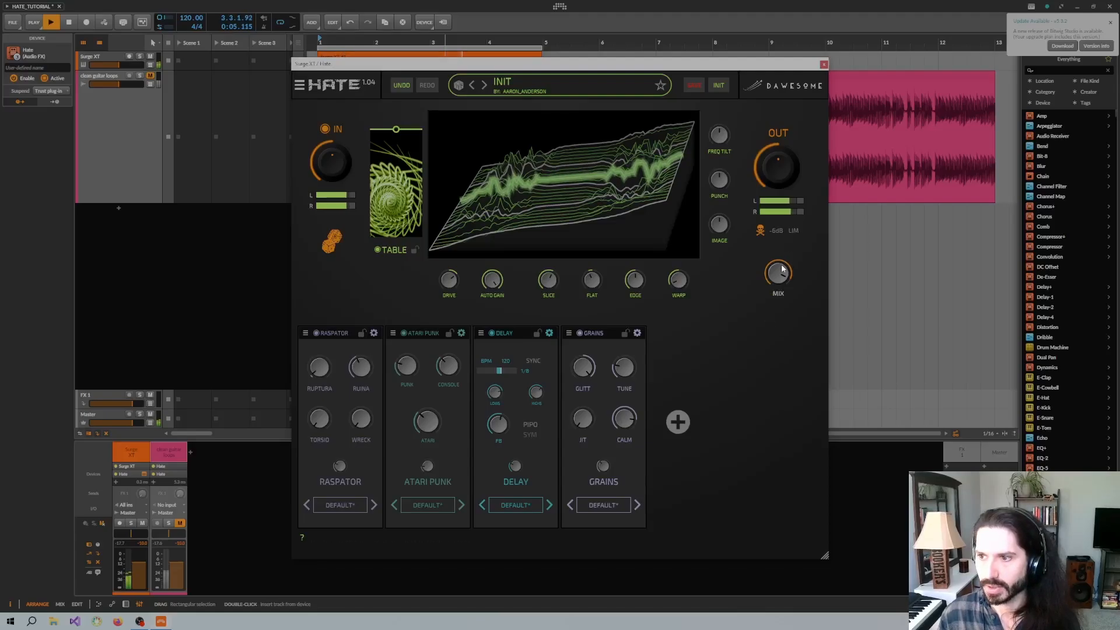
Fine-tune the overall dry/wet Mix, then add a Gain module after Grains with its detailed controls shown
left_click_drag(782, 269, 779, 277)
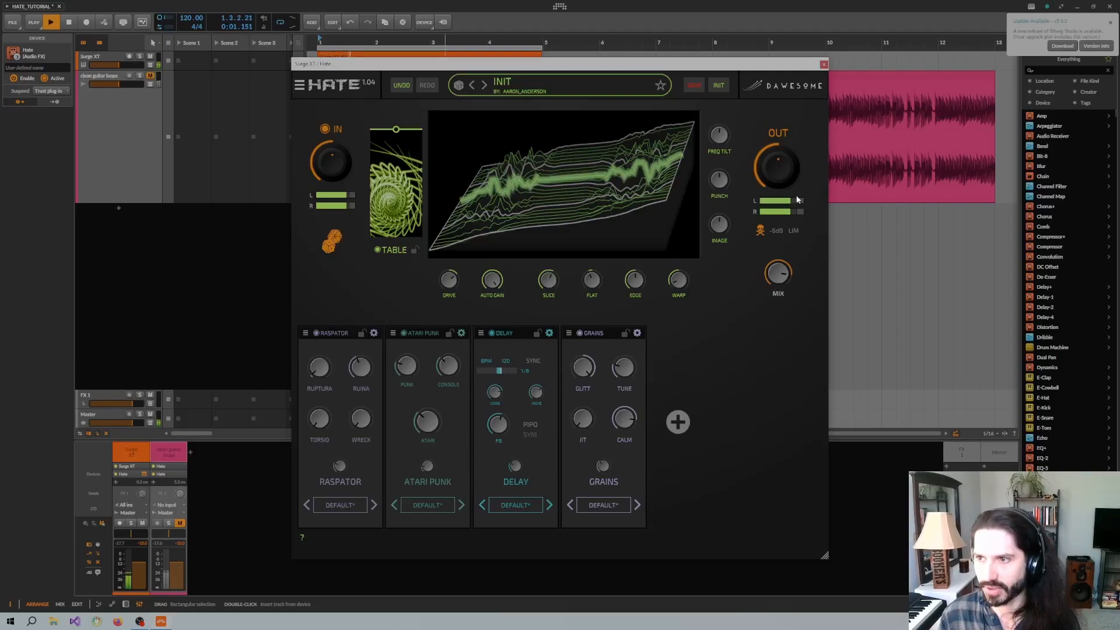
left_click(677, 421)
left_click(621, 204)
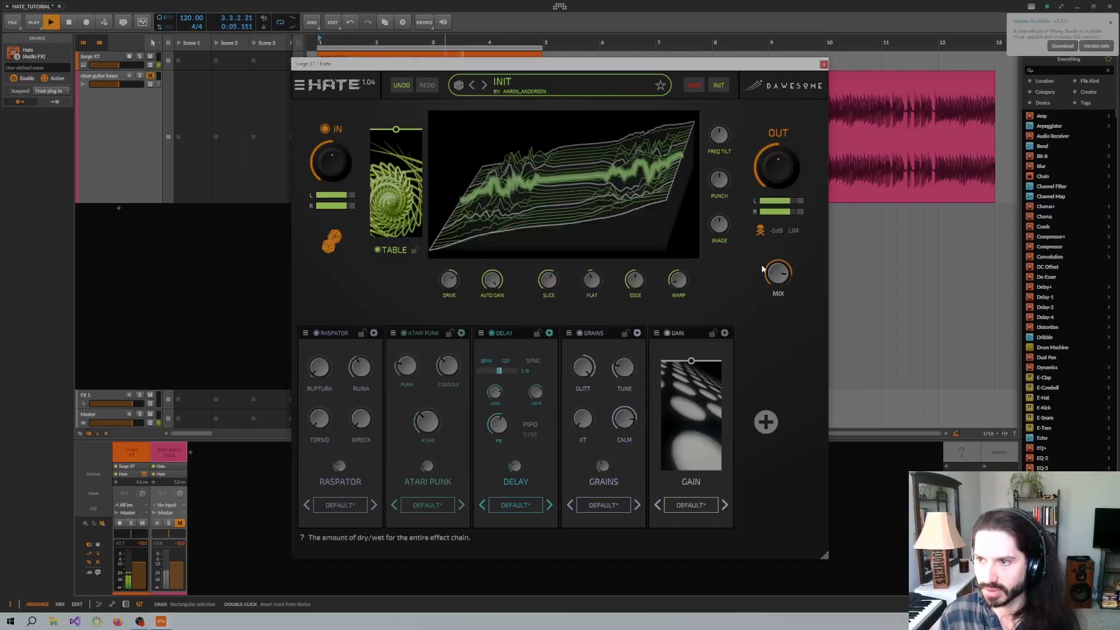
left_click(725, 334)
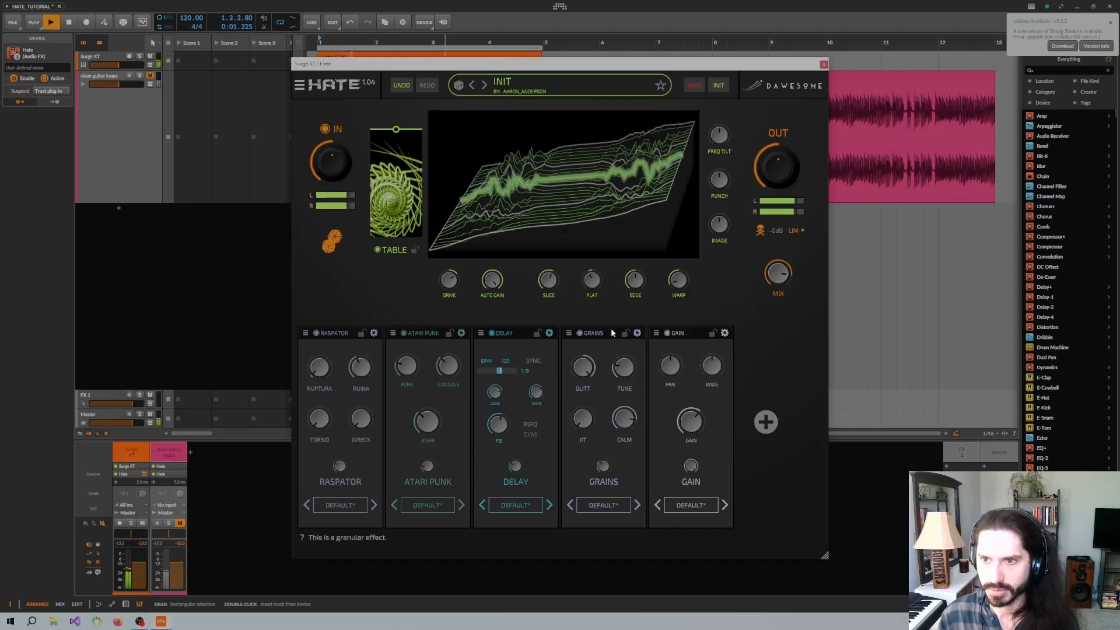
Compare the synth part with the entire Hate effect disabled and re-enabled, then stop playback
left_click(325, 129)
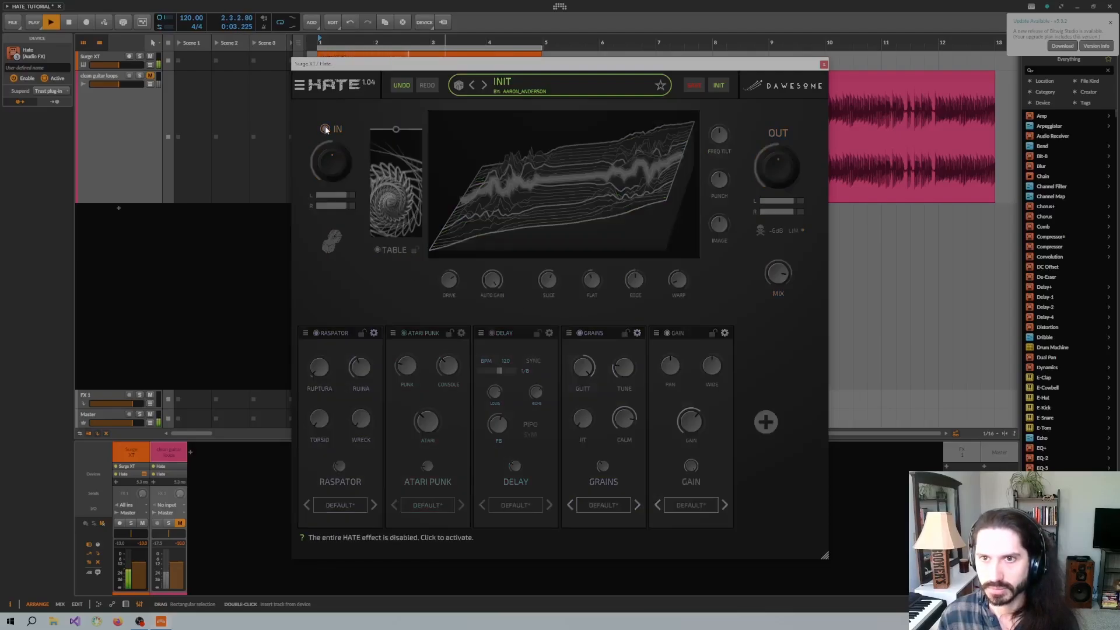
left_click(325, 129)
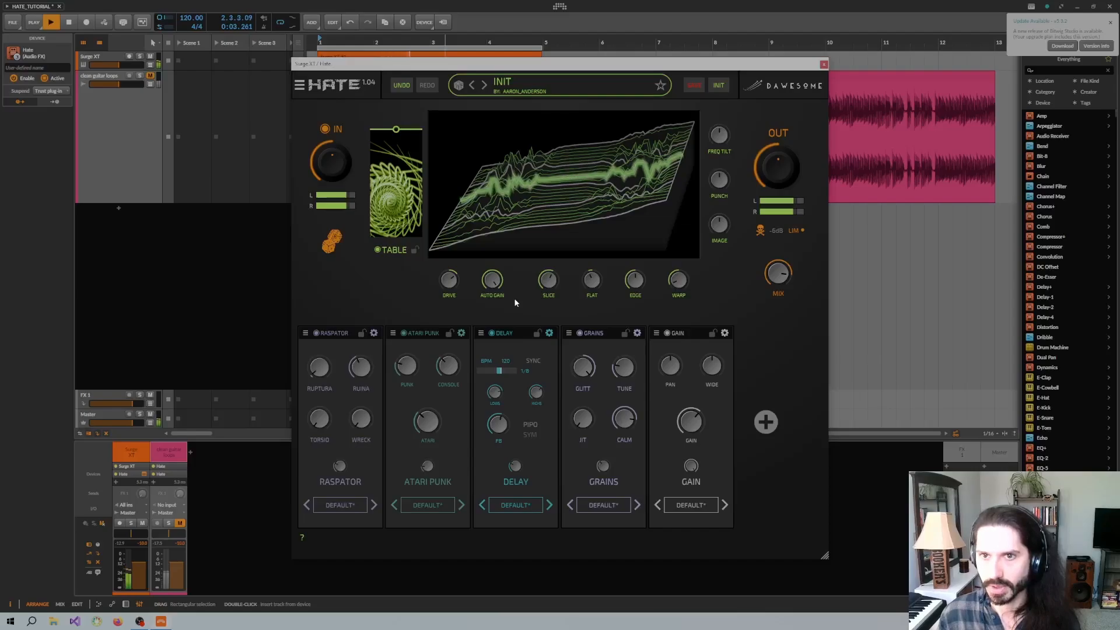
key("space")
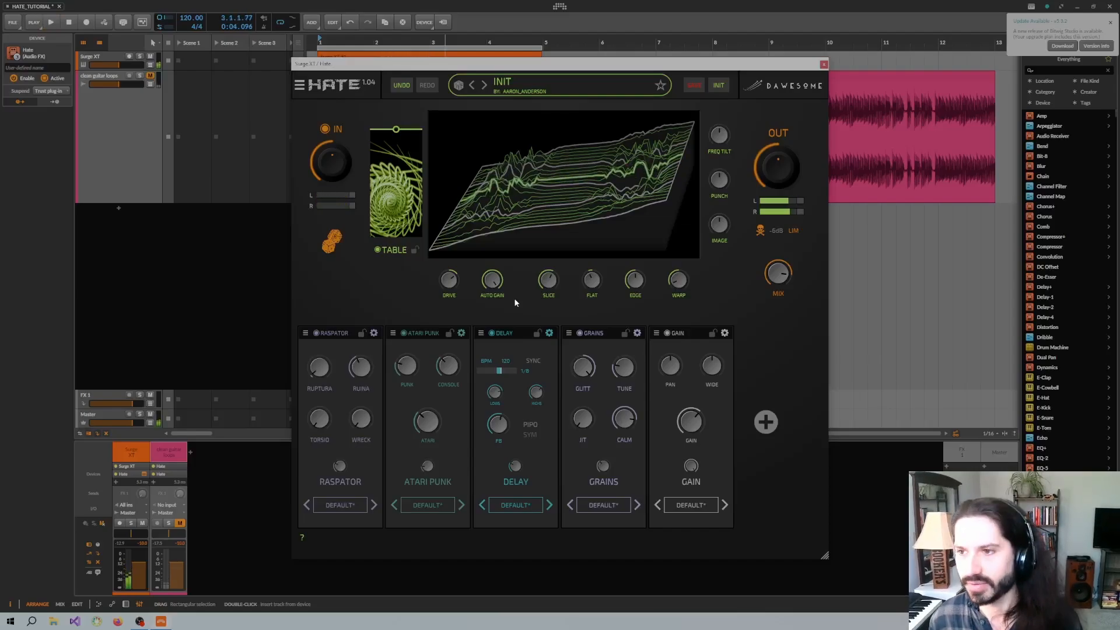